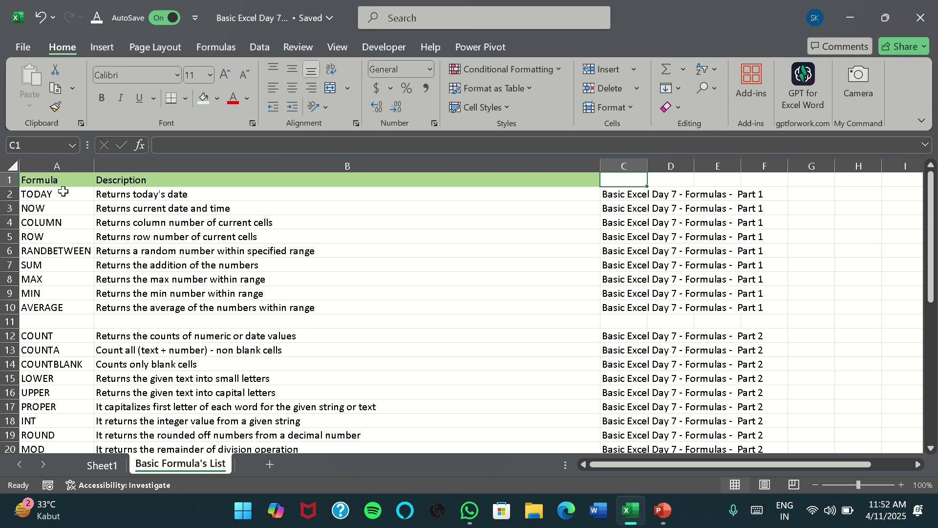
- Review the formula names, descriptions and part numbers for Parts 1 to 3 on the Basic Formula's List sheet
{"action": "left_click_drag", "start_coordinate": [63, 193], "coordinate": [51, 307]}
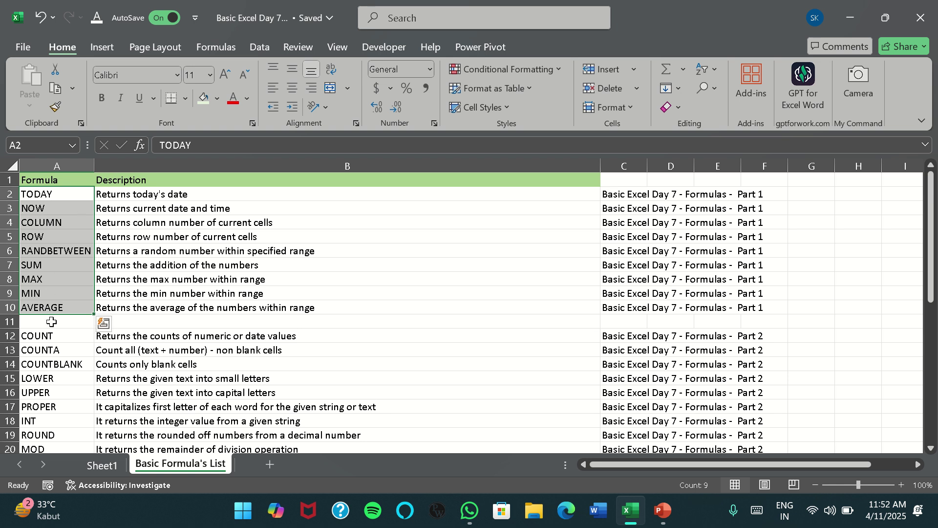
{"action": "scroll", "coordinate": [657, 330], "scroll_direction": "down", "scroll_amount": 2}
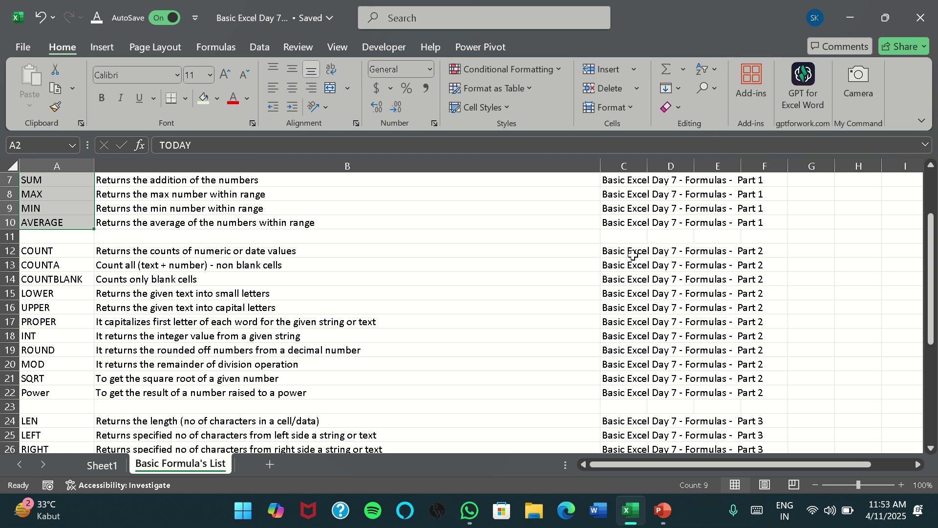
{"action": "left_click_drag", "start_coordinate": [632, 254], "coordinate": [766, 268]}
{"action": "left_click", "coordinate": [765, 336]}
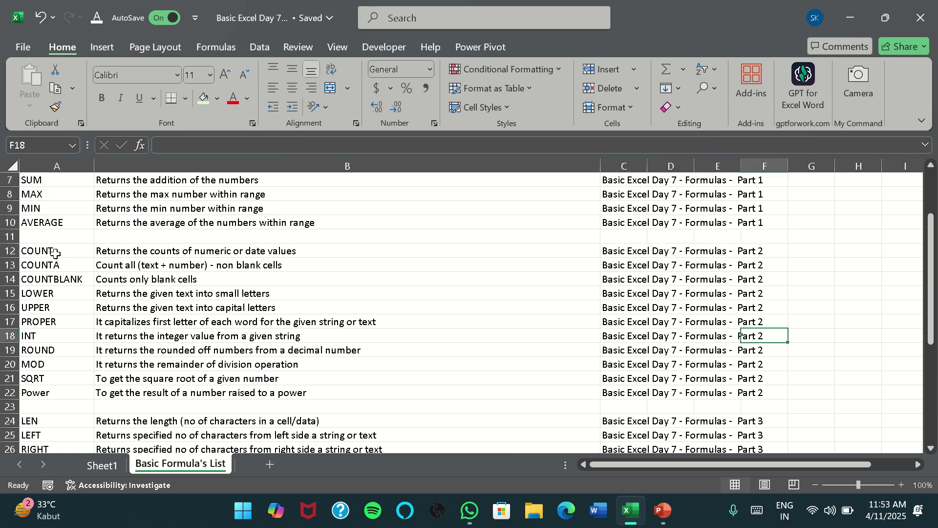
{"action": "left_click_drag", "start_coordinate": [55, 253], "coordinate": [57, 394]}
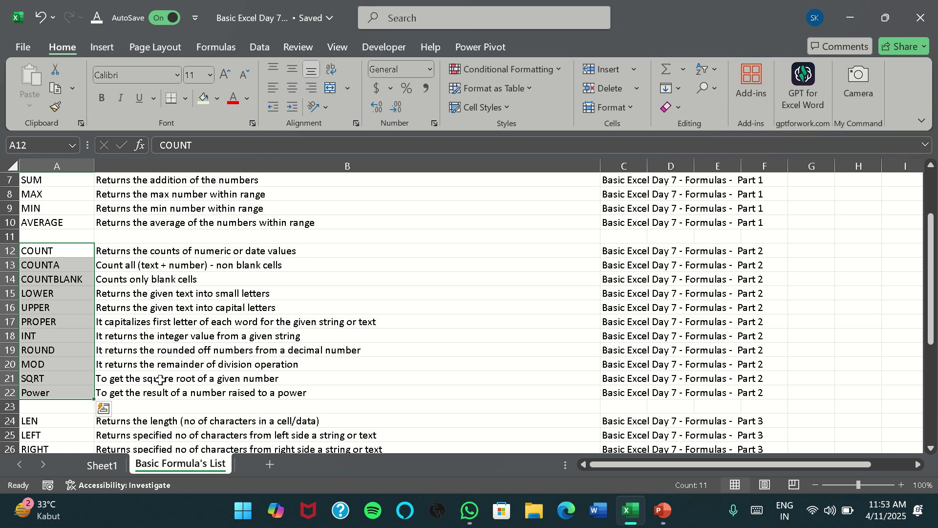
{"action": "scroll", "coordinate": [506, 281], "scroll_direction": "down", "scroll_amount": 6}
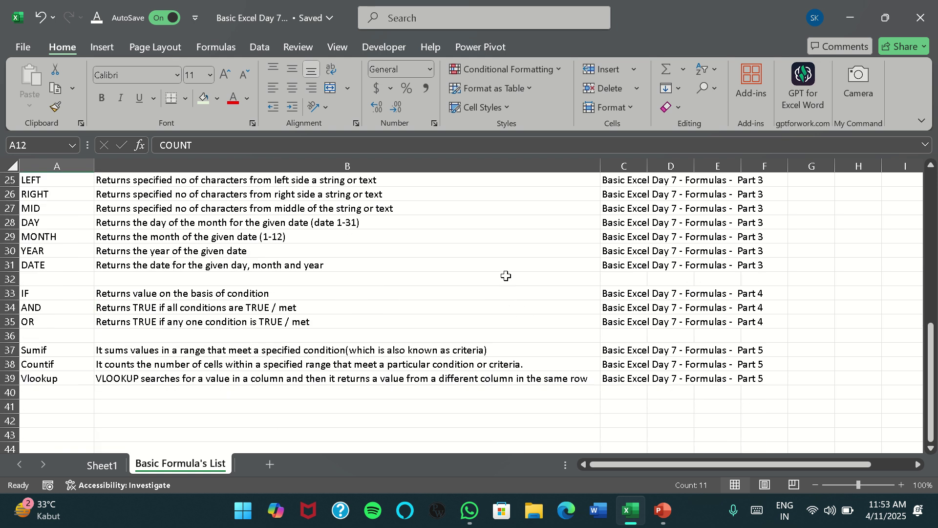
{"action": "scroll", "coordinate": [506, 276], "scroll_direction": "up", "scroll_amount": 2}
{"action": "left_click_drag", "start_coordinate": [49, 252], "coordinate": [93, 353]}
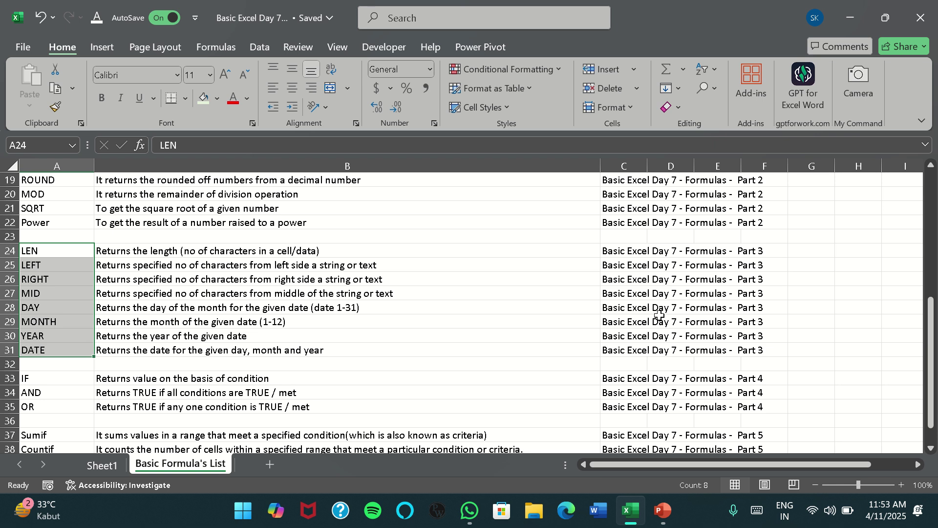
{"action": "scroll", "coordinate": [367, 303], "scroll_direction": "up", "scroll_amount": 6}
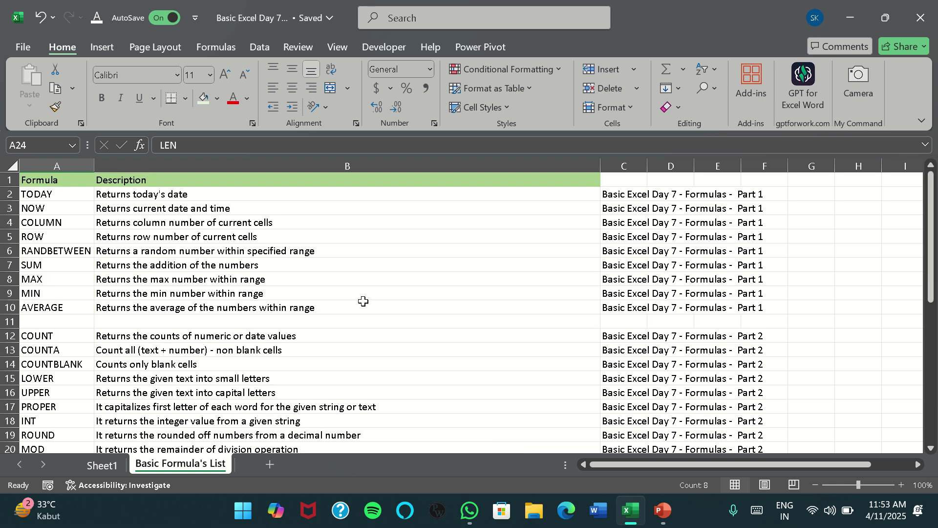
- Switch to Sheet1 and examine the practice table's LEN, LEFT, RIGHT, MID and Date headings and the Month, Year and Day labels
{"action": "left_click", "coordinate": [103, 466]}
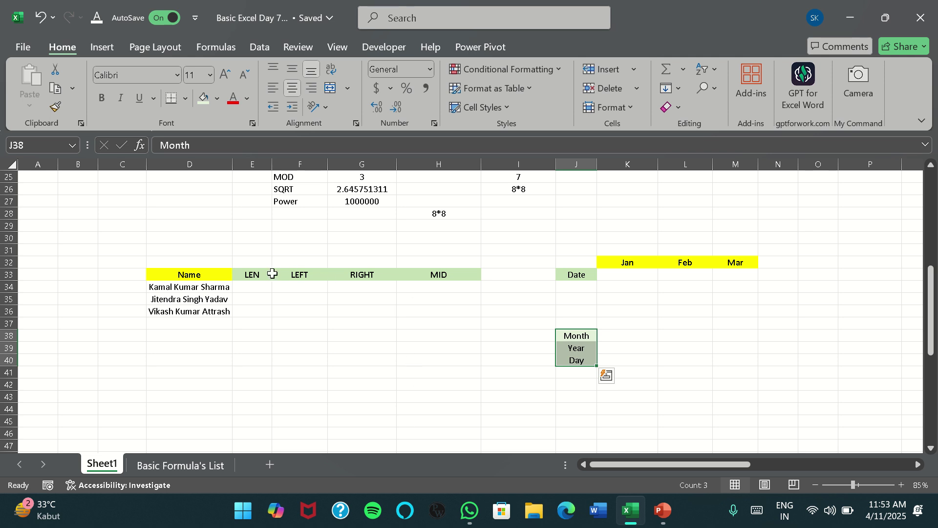
{"action": "left_click_drag", "start_coordinate": [268, 275], "coordinate": [313, 275]}
{"action": "left_click", "coordinate": [386, 274]}
{"action": "left_click", "coordinate": [440, 274]}
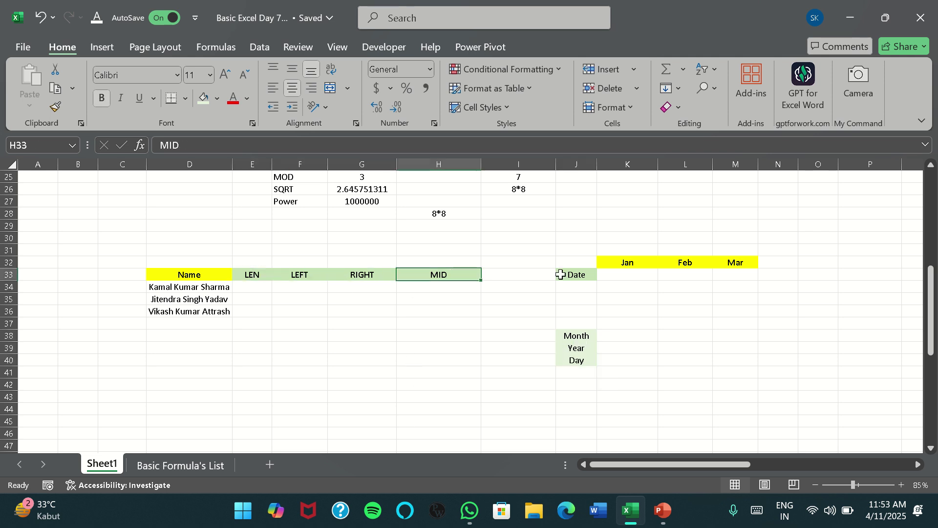
{"action": "left_click", "coordinate": [583, 273]}
{"action": "left_click", "coordinate": [583, 336]}
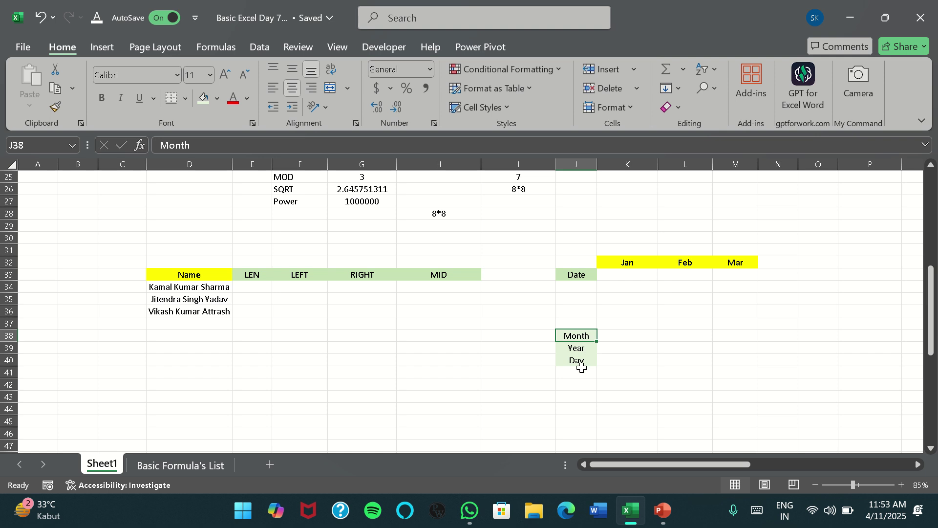
{"action": "left_click", "coordinate": [581, 371]}
{"action": "left_click", "coordinate": [252, 287]}
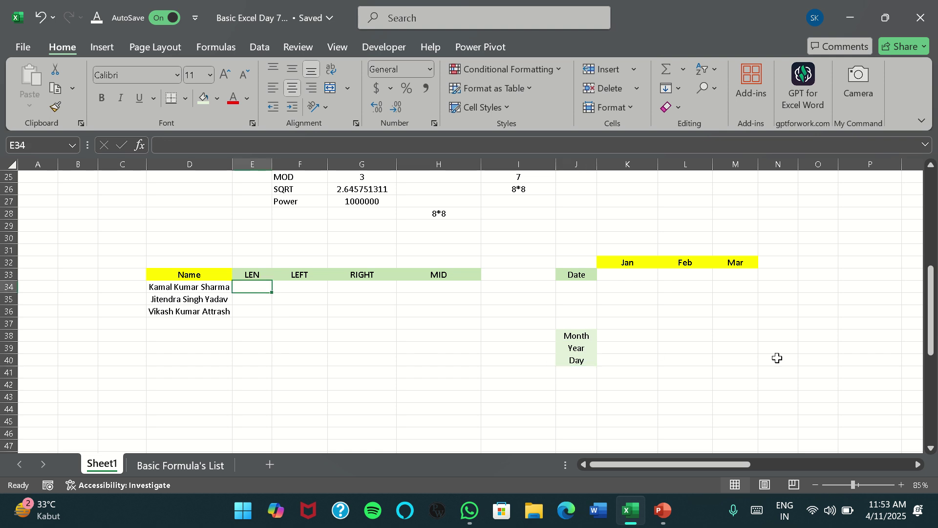
- Go through the function headings along row 33 and the date labels in column J, cell by cell
{"action": "key", "text": "Up"}
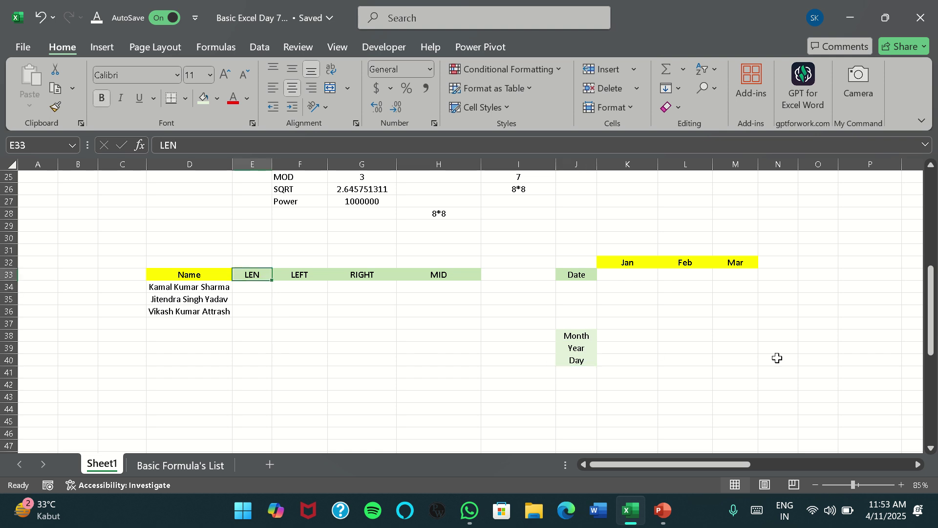
{"action": "key", "text": "Right"}
{"action": "key", "text": "Right"}
{"action": "key", "text": "Right"}
{"action": "key", "text": "Left"}
{"action": "key", "text": "Left"}
{"action": "key", "text": "Left"}
{"action": "key", "text": "Right"}
{"action": "key", "text": "Right"}
{"action": "key", "text": "Right"}
{"action": "key", "text": "Right"}
{"action": "key", "text": "Right"}
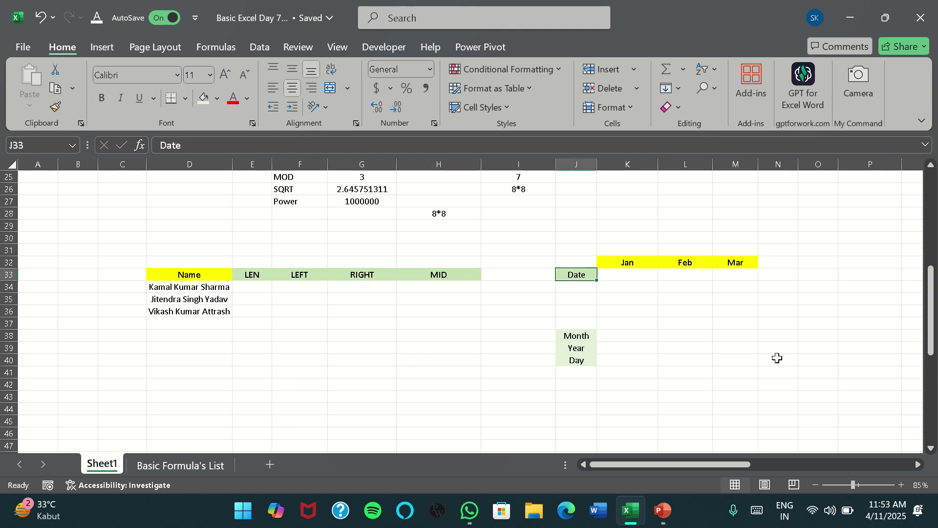
{"action": "key", "text": "Down"}
{"action": "key", "text": "Down"}
{"action": "key", "text": "Down"}
{"action": "key", "text": "Down"}
{"action": "key", "text": "Down"}
{"action": "key", "text": "Down"}
{"action": "key", "text": "Down"}
{"action": "key", "text": "Up"}
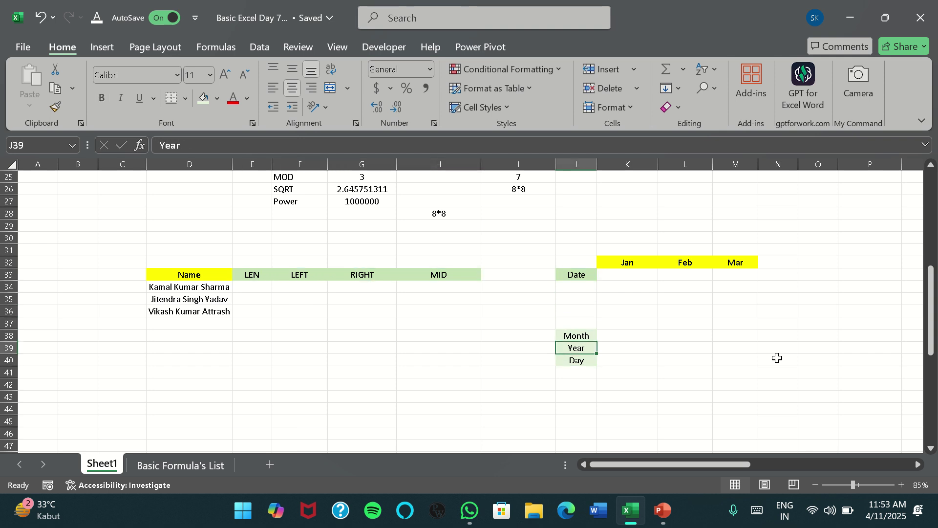
{"action": "key", "text": "Up"}
{"action": "key", "text": "Up"}
{"action": "key", "text": "Up"}
{"action": "key", "text": "Up"}
{"action": "key", "text": "Up"}
{"action": "key", "text": "Up"}
{"action": "key", "text": "Left"}
{"action": "key", "text": "Left"}
{"action": "key", "text": "Left"}
{"action": "key", "text": "Left"}
{"action": "key", "text": "Left"}
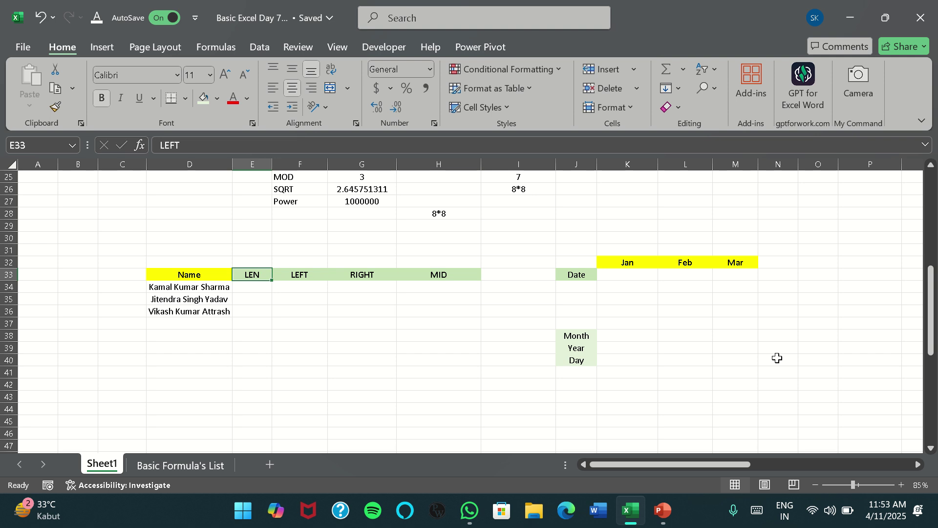
{"action": "key", "text": "Down"}
{"action": "key", "text": "Left"}
{"action": "key", "text": "Up"}
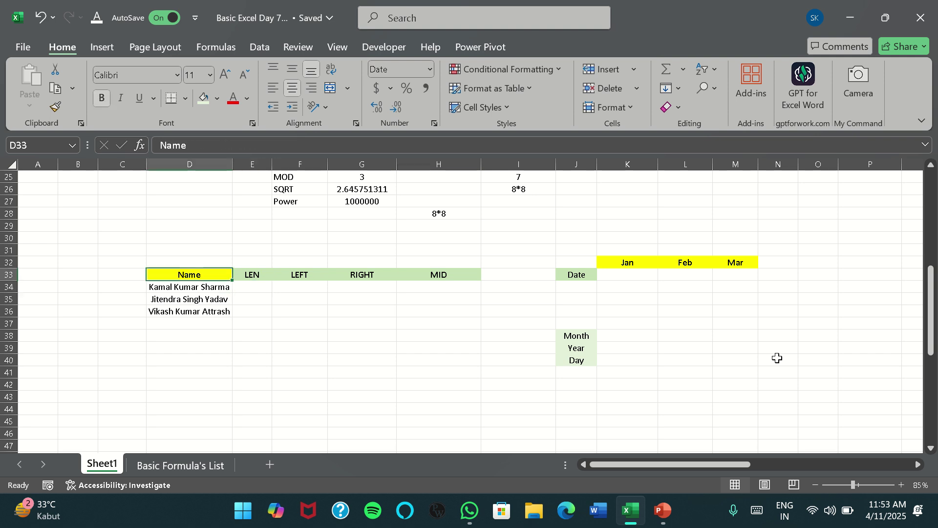
- Enter the formula =LEN(D34) in E34 to count the characters of the first name
{"action": "key", "text": "Down"}
{"action": "key", "text": "Right"}
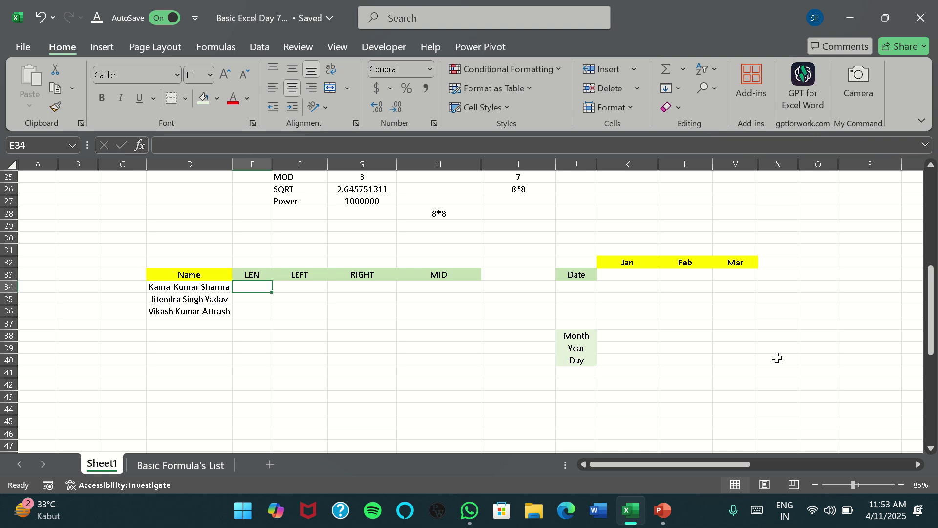
{"action": "type", "text": "=le"}
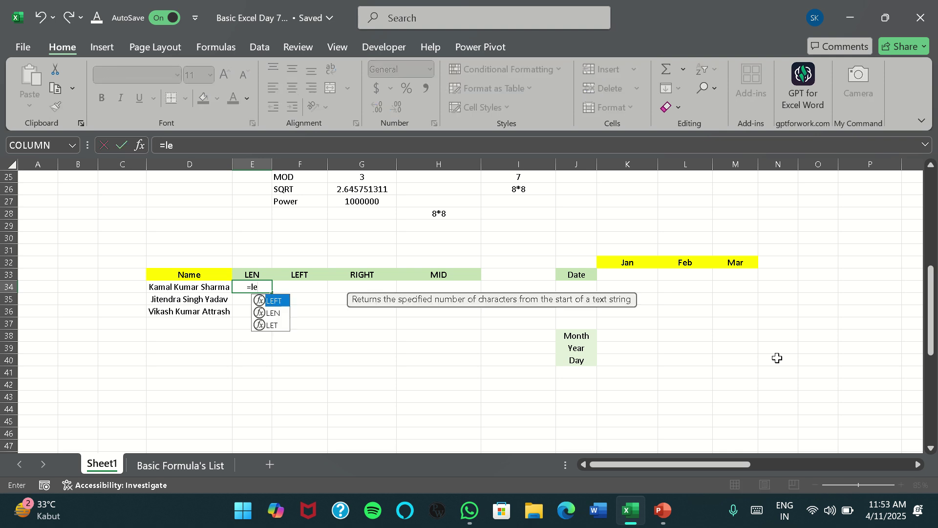
{"action": "type", "text": "n("}
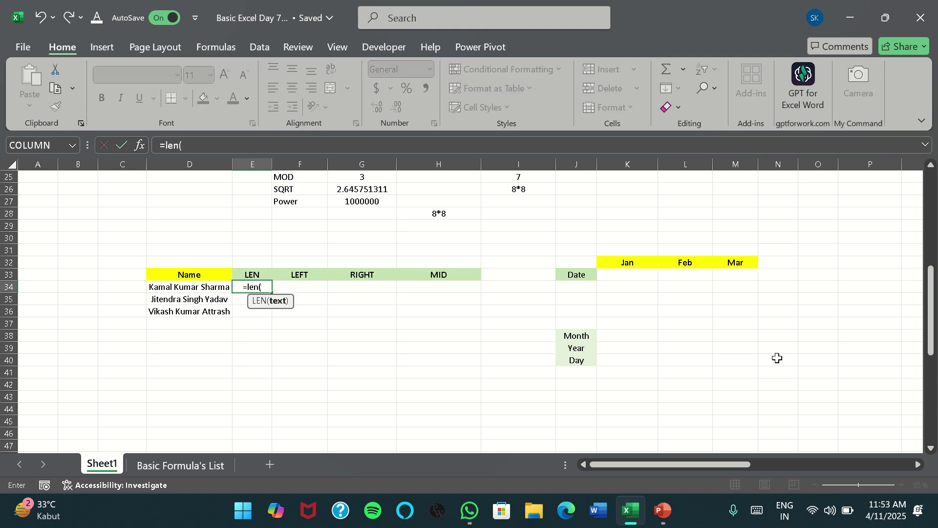
{"action": "key", "text": "Left"}
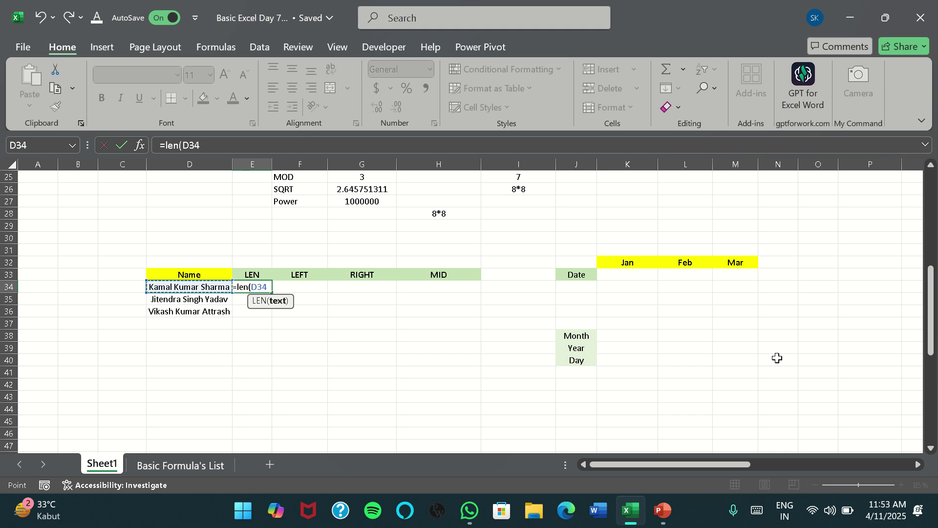
{"action": "type", "text": ")"}
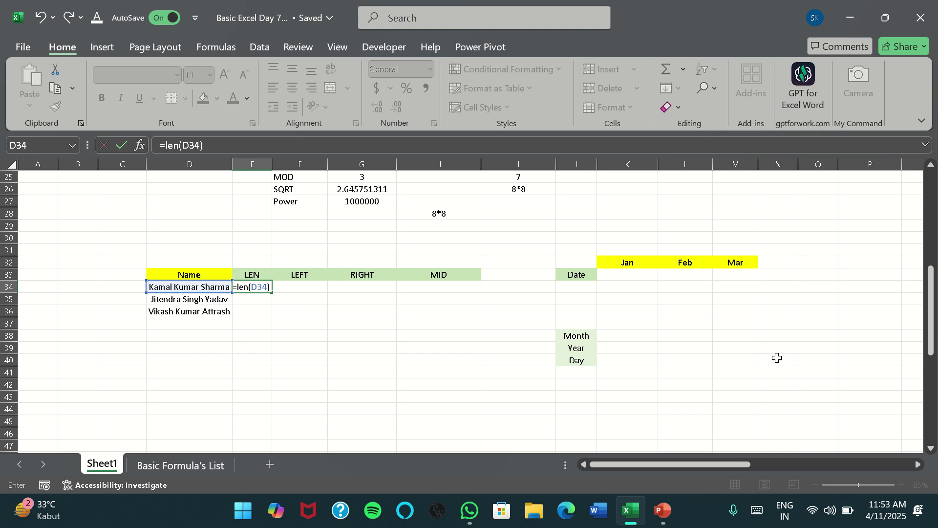
{"action": "key", "text": "Return"}
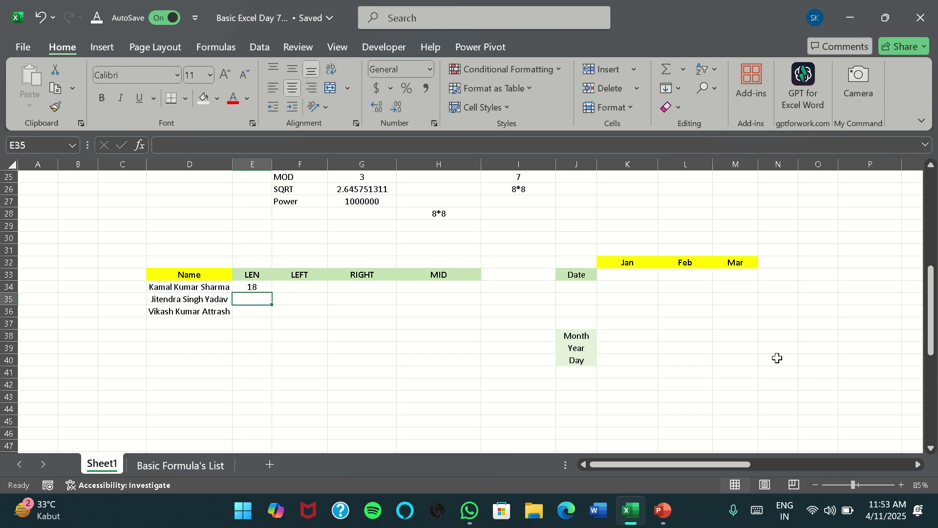
- Enter the sample text "Now" in C34 and return to E34
{"action": "key", "text": "Up"}
{"action": "key", "text": "Left"}
{"action": "key", "text": "Left"}
{"action": "key", "text": "Left"}
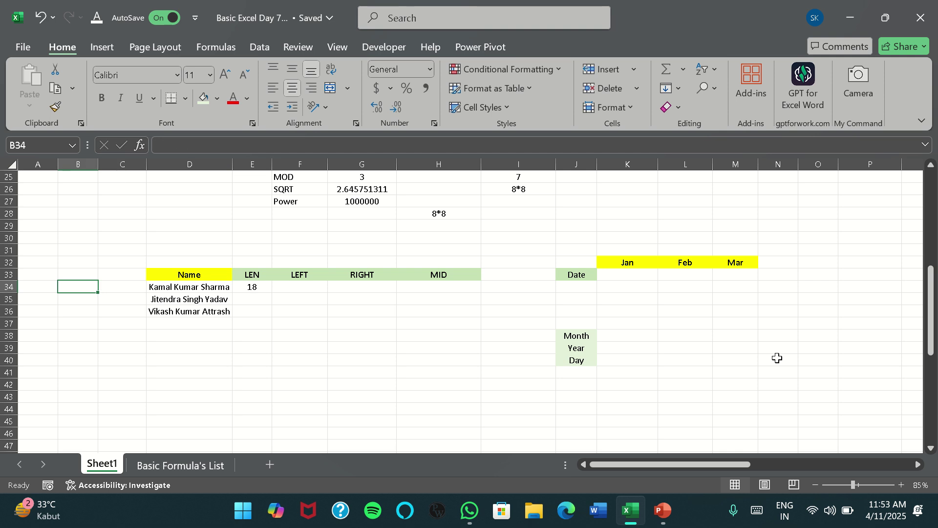
{"action": "key", "text": "Right"}
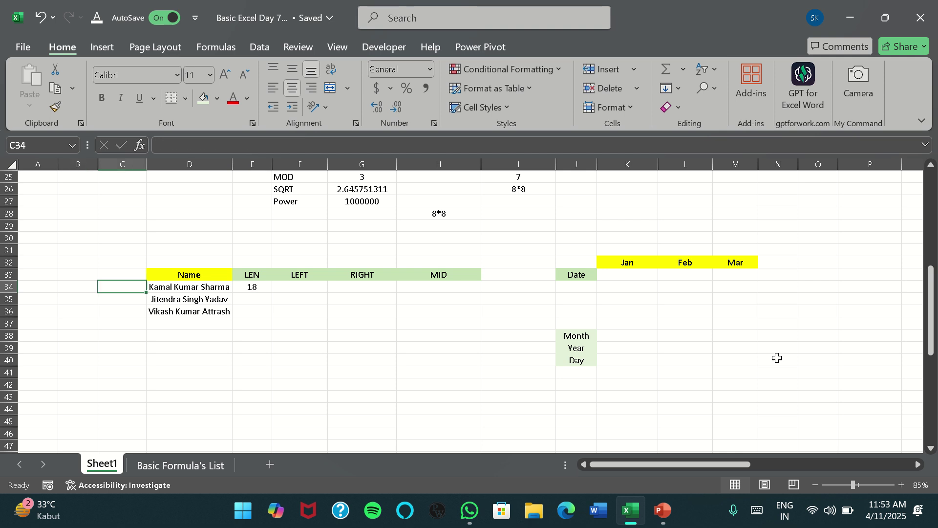
{"action": "type", "text": "Now"}
{"action": "key", "text": "ctrl+Return"}
{"action": "key", "text": "Right"}
{"action": "key", "text": "Right"}
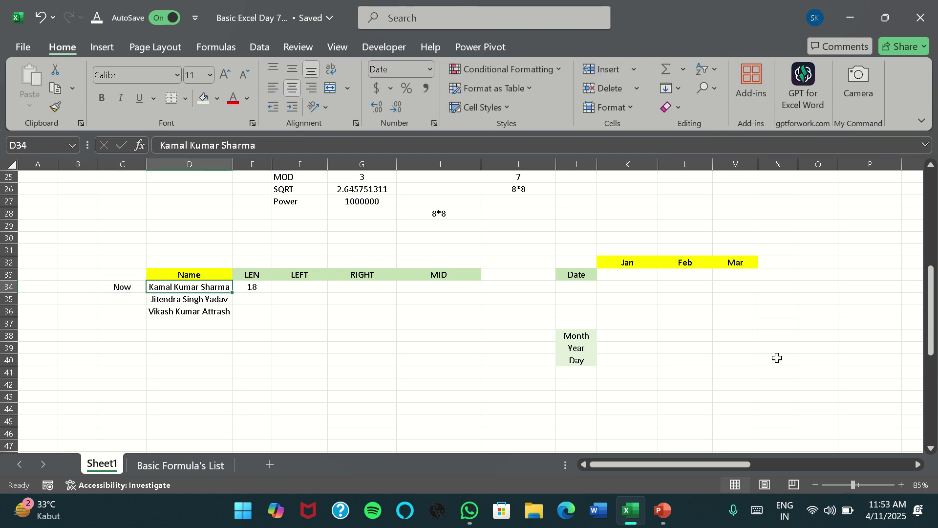
{"action": "type", "text": "="}
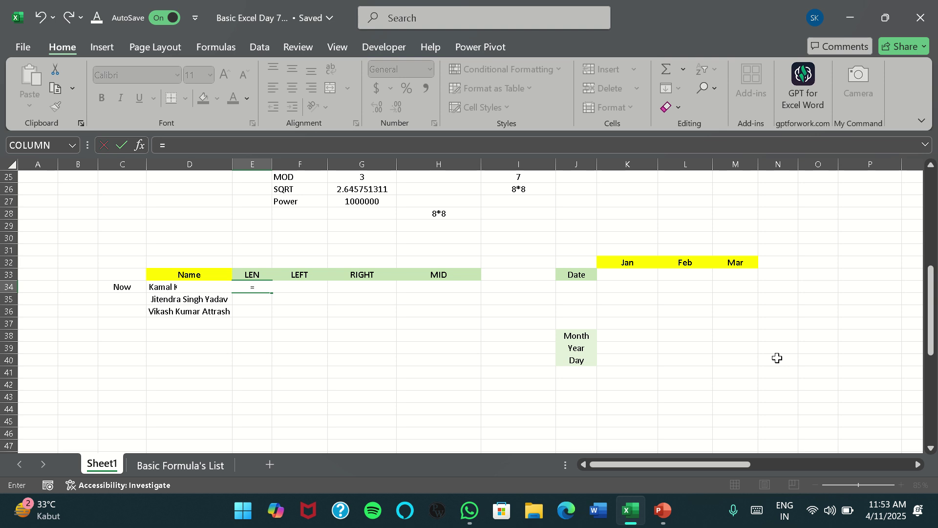
{"action": "type", "text": "now("}
{"action": "key", "text": "Left"}
{"action": "key", "text": "Left"}
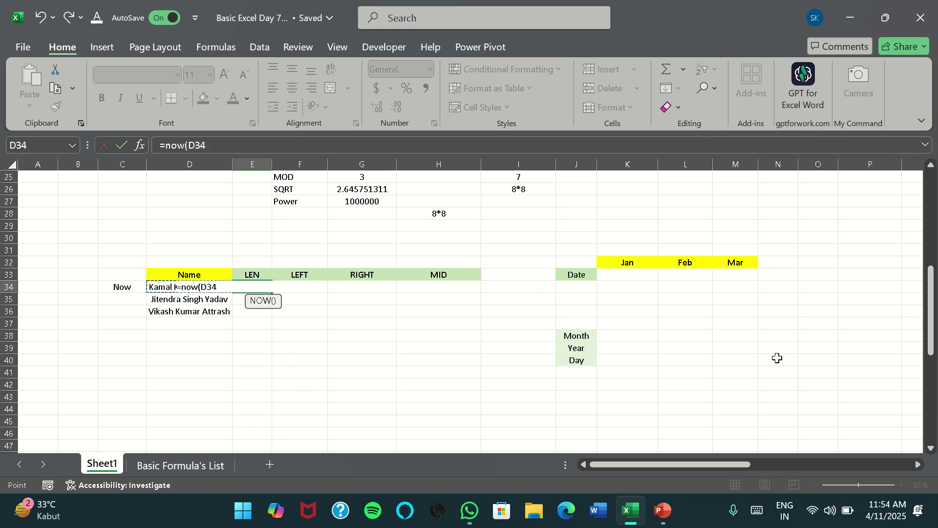
{"action": "type", "text": ")"}
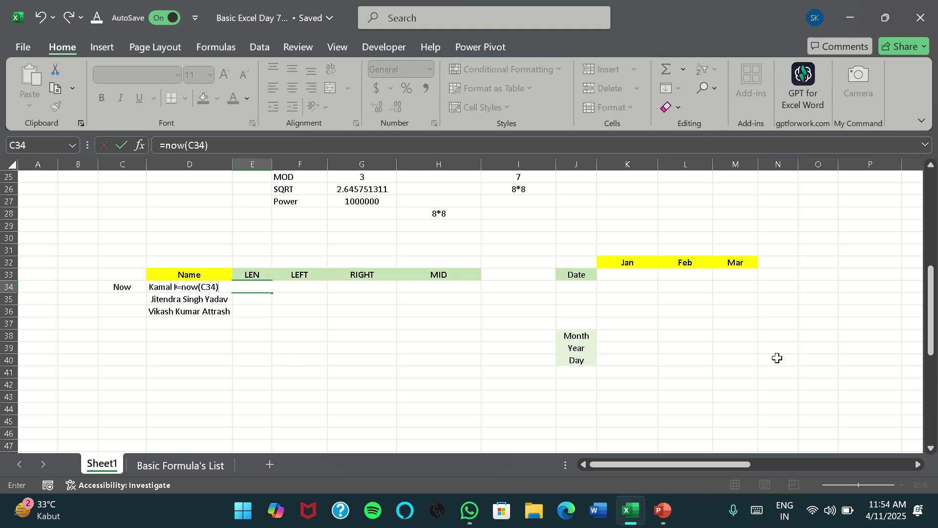
{"action": "key", "text": "Return"}
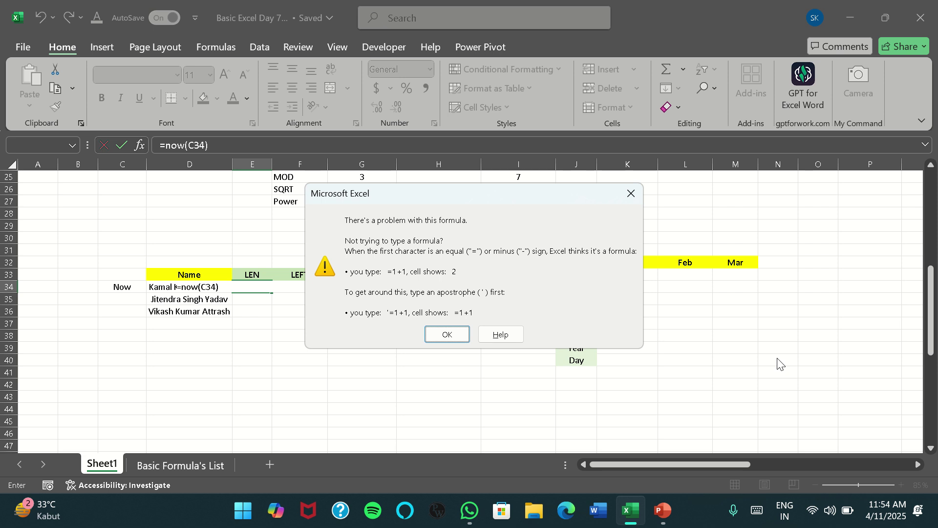
{"action": "key", "text": "Escape"}
{"action": "key", "text": "Escape"}
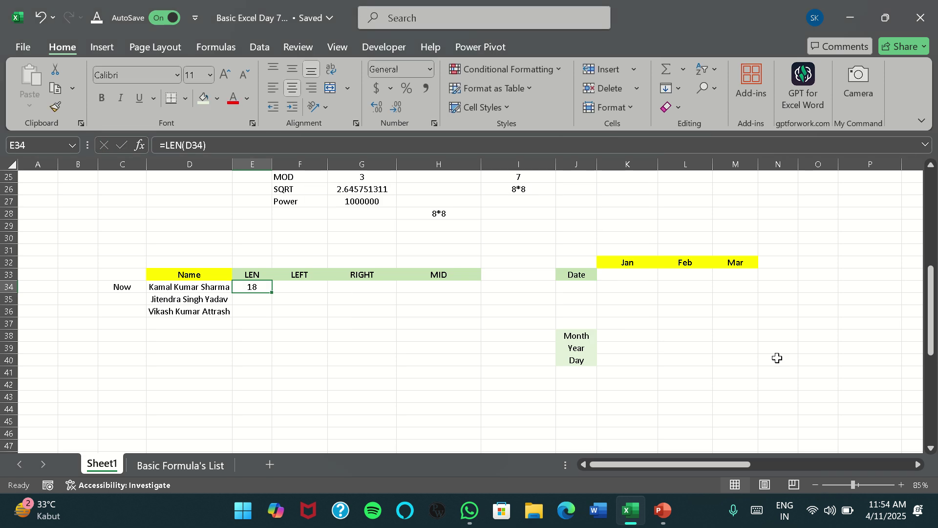
- Replace the formula in E34 with =LEN(C34) to count the characters of the sample text
{"action": "type", "text": "=len("}
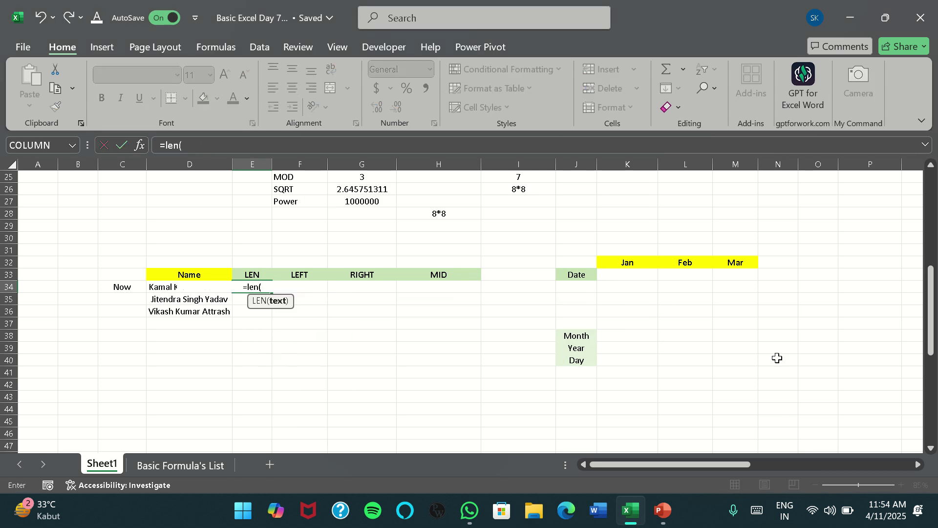
{"action": "key", "text": "Left"}
{"action": "key", "text": "Left"}
{"action": "type", "text": ")"}
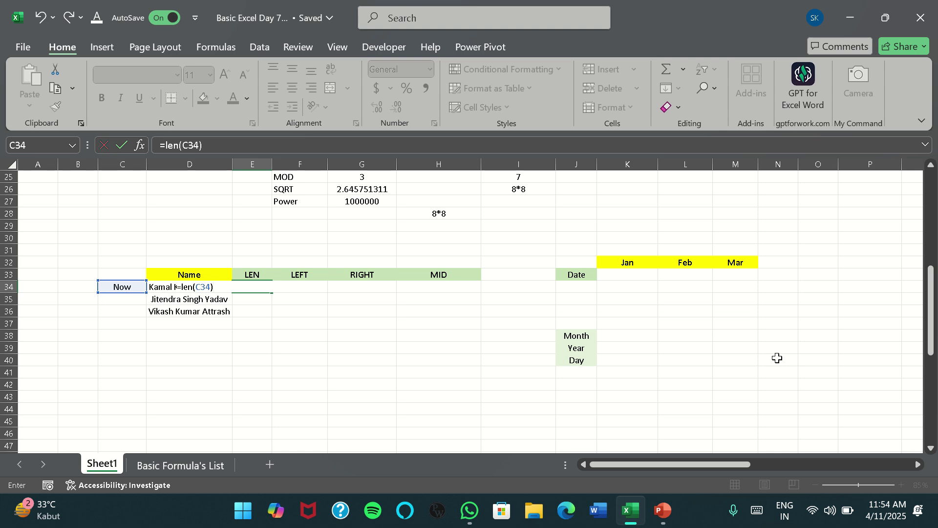
{"action": "key", "text": "Return"}
{"action": "key", "text": "Up"}
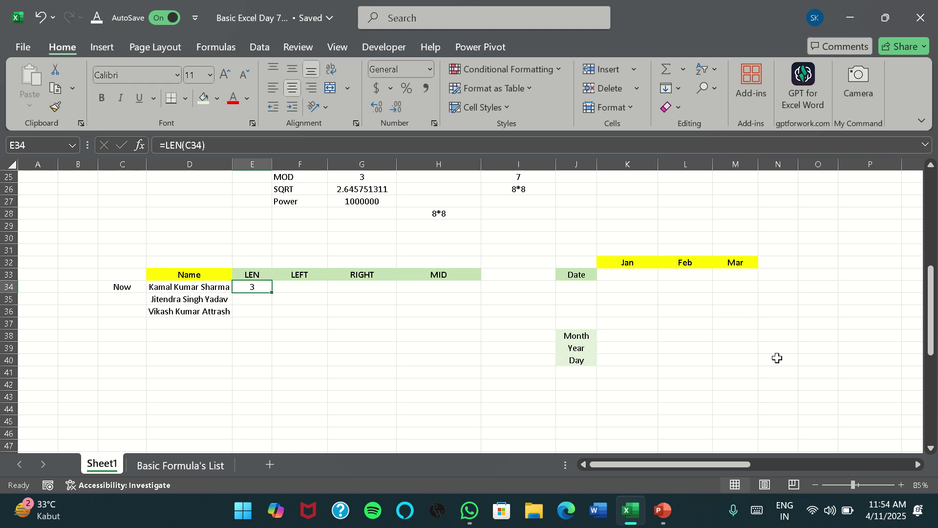
- Extend the sample text in C34 to read "Now a days"
{"action": "key", "text": "Left"}
{"action": "key", "text": "Left"}
{"action": "key", "text": "F2"}
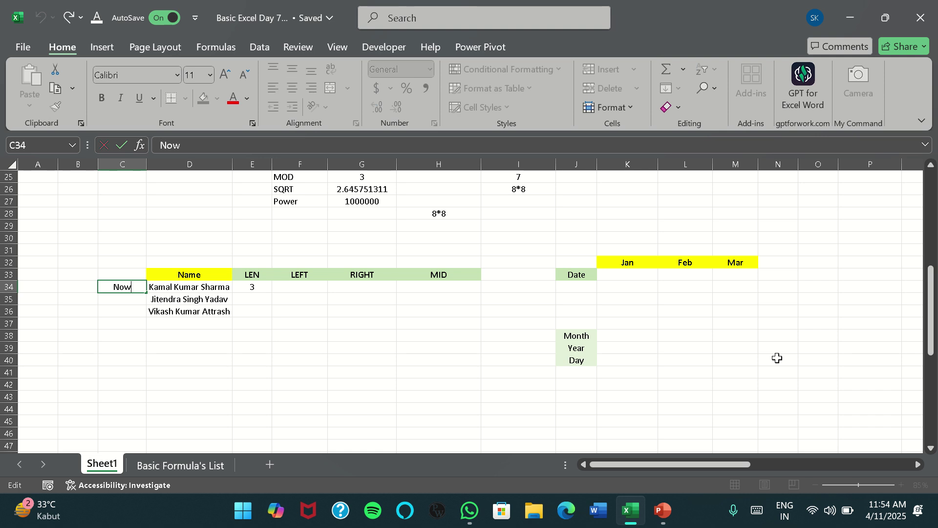
{"action": "type", "text": "a days"}
{"action": "key", "text": "Return"}
{"action": "key", "text": "Up"}
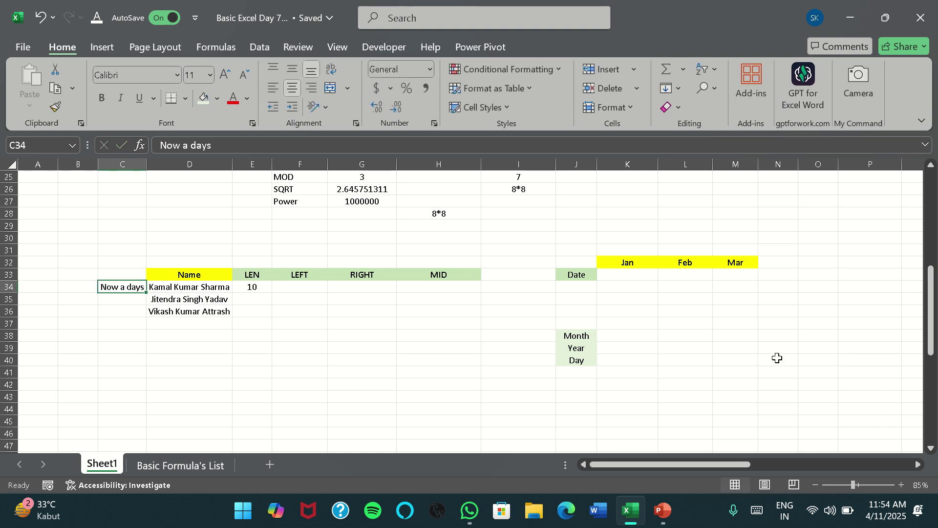
- Replace the formula in E34 with =LEN(D34) to count the characters of the first name
{"action": "key", "text": "Right"}
{"action": "key", "text": "Right"}
{"action": "key", "text": "Right"}
{"action": "key", "text": "Left"}
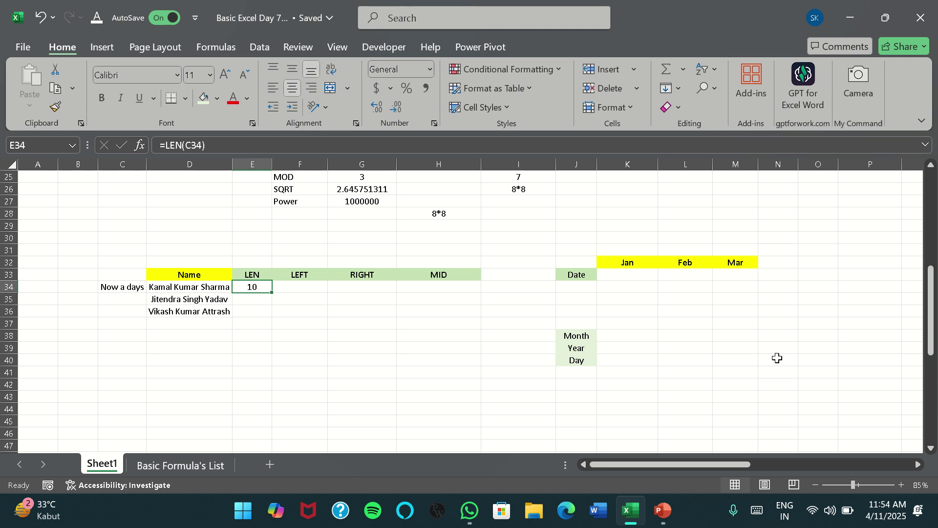
{"action": "type", "text": "=len("}
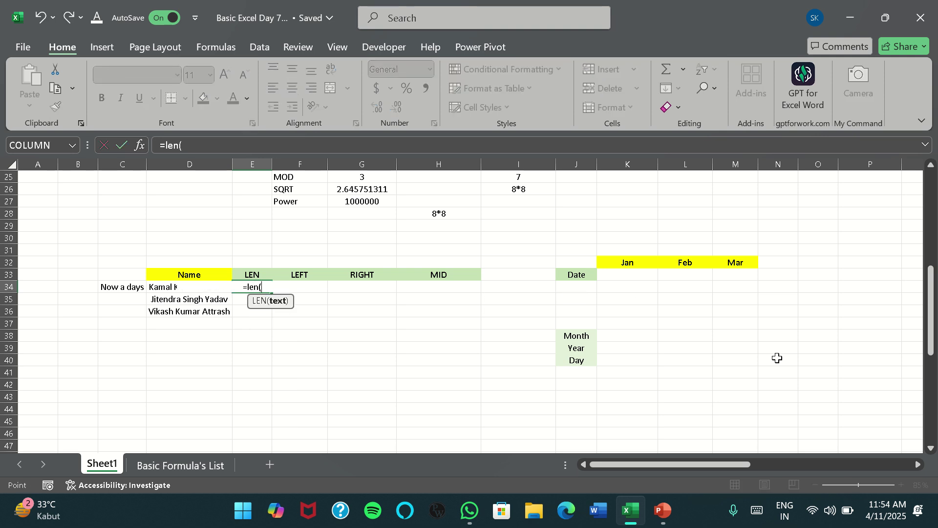
{"action": "key", "text": "Left"}
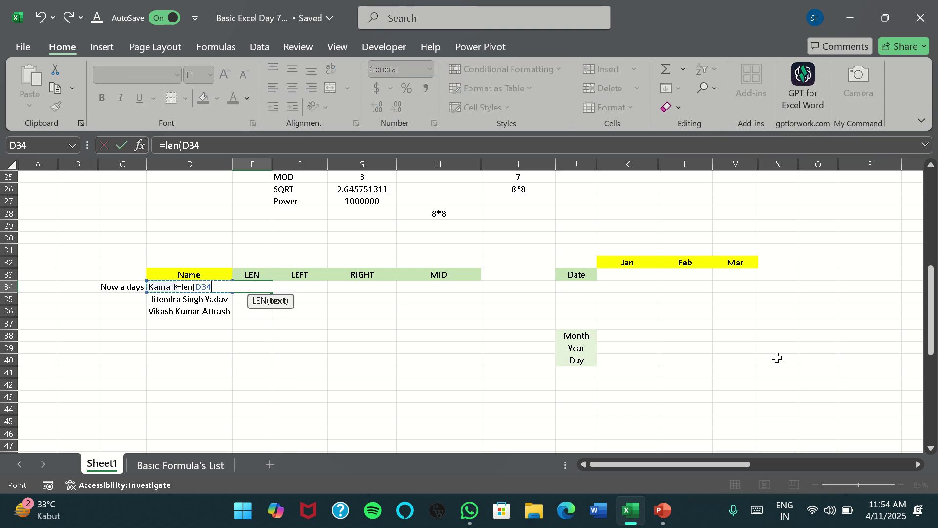
{"action": "type", "text": ")"}
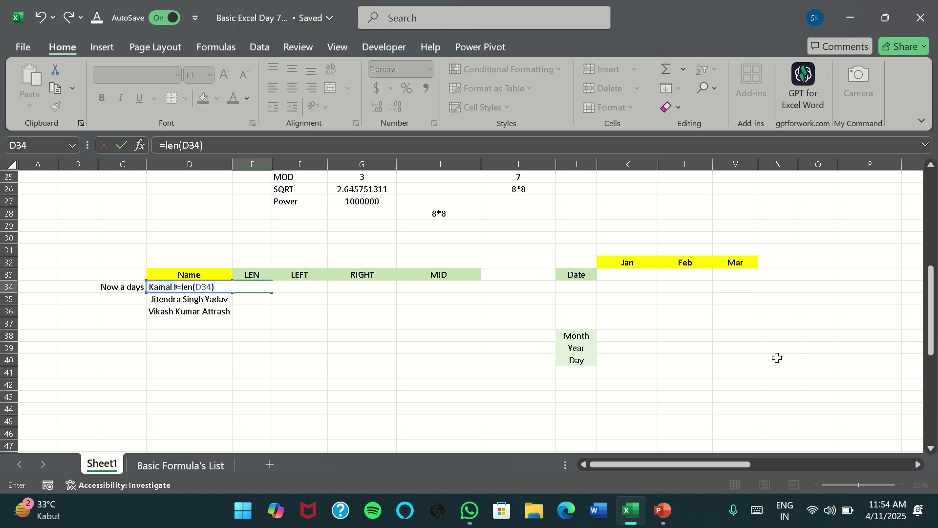
{"action": "key", "text": "Return"}
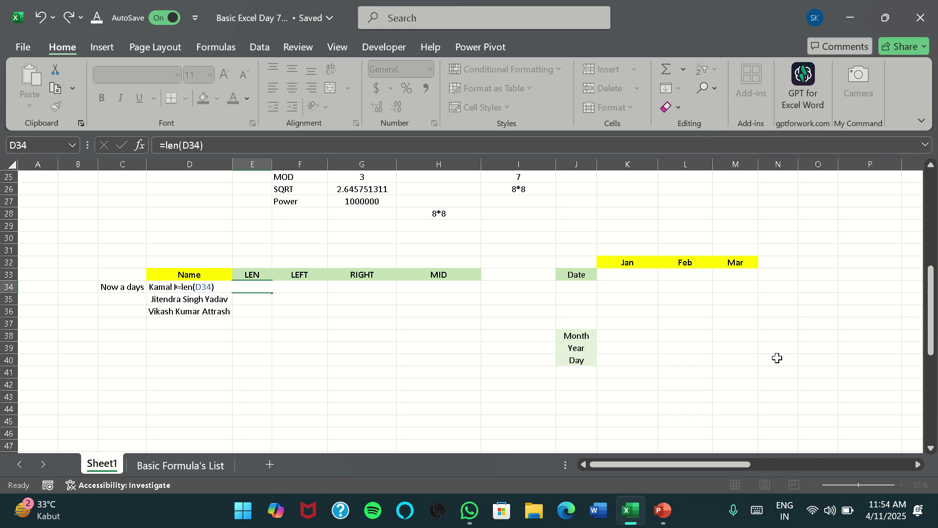
- Fill the LEN formula from E34 down to E36 for the remaining names
{"action": "key", "text": "Up"}
{"action": "key", "text": "shift+Down"}
{"action": "key", "text": "shift+Down"}
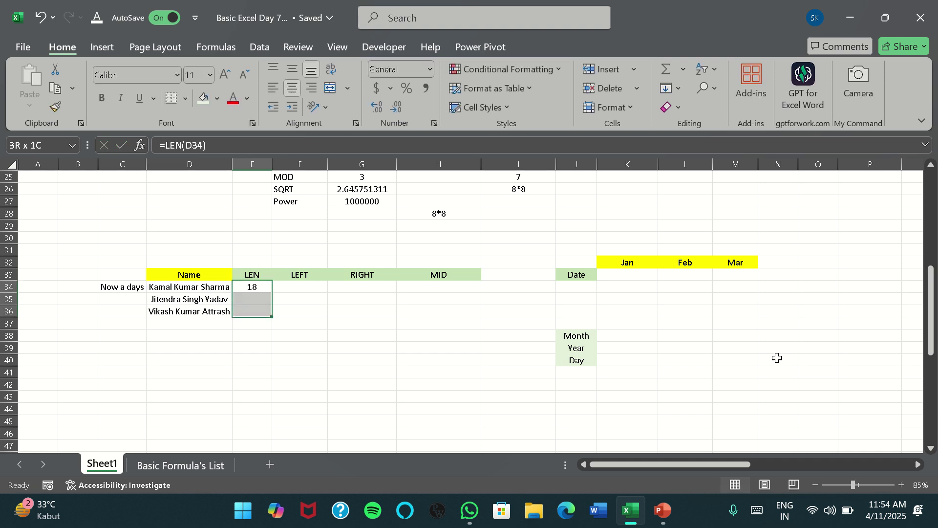
{"action": "type", "text": "d"}
{"action": "key", "text": "Escape"}
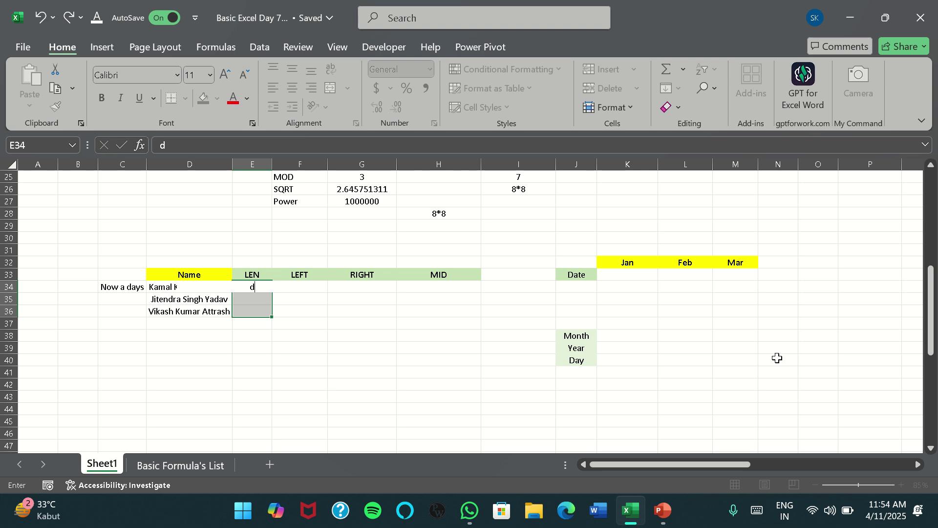
{"action": "key", "text": "ctrl+d"}
{"action": "key", "text": "Down"}
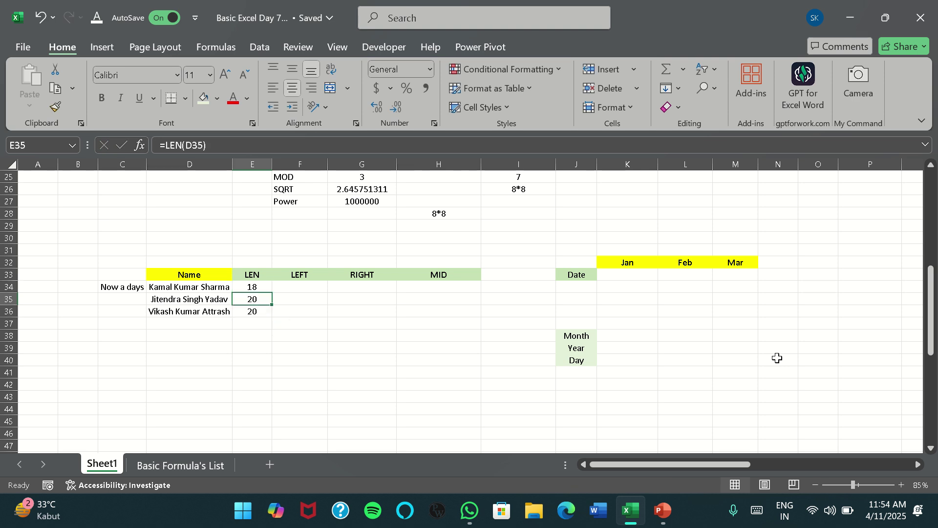
- Delete the sample text from C34
{"action": "key", "text": "Down"}
{"action": "key", "text": "Left"}
{"action": "key", "text": "Left"}
{"action": "key", "text": "Up"}
{"action": "key", "text": "Up"}
{"action": "key", "text": "Delete"}
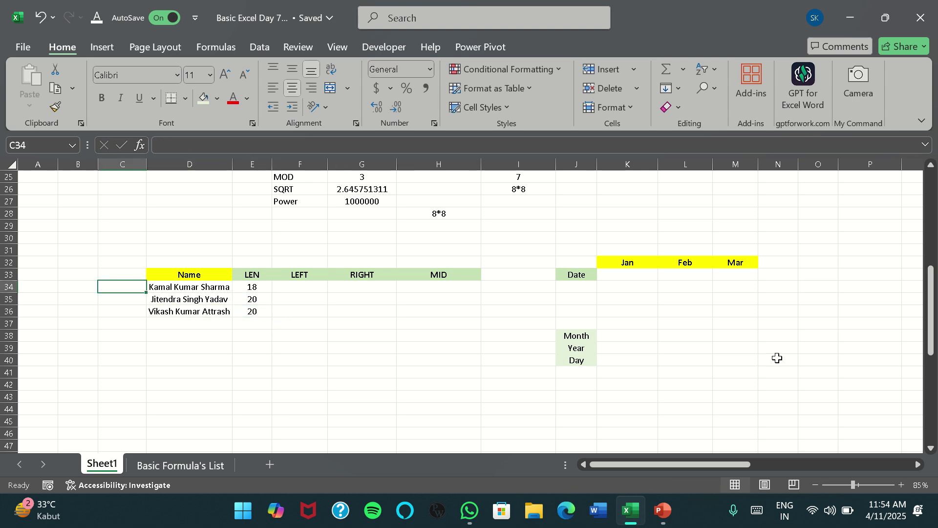
- Enter the formula =LEFT(D34,5) in F34 to extract the first five characters of the first full name
{"action": "key", "text": "Right"}
{"action": "key", "text": "Right"}
{"action": "key", "text": "Right"}
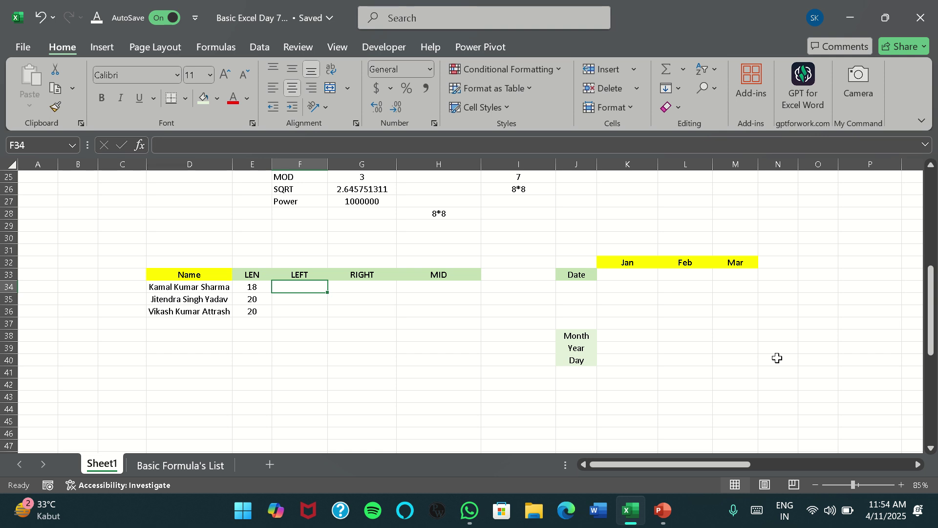
{"action": "key", "text": "Left"}
{"action": "key", "text": "Left"}
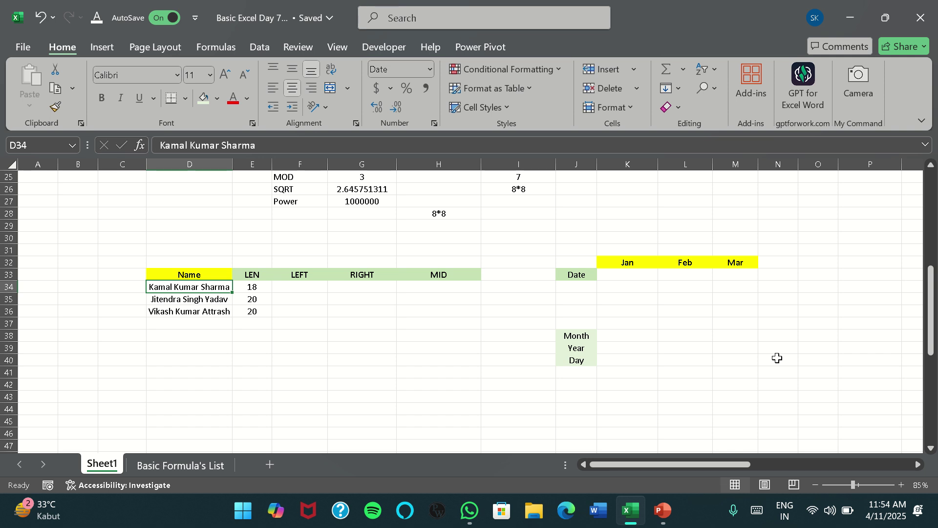
{"action": "key", "text": "Right"}
{"action": "key", "text": "Right"}
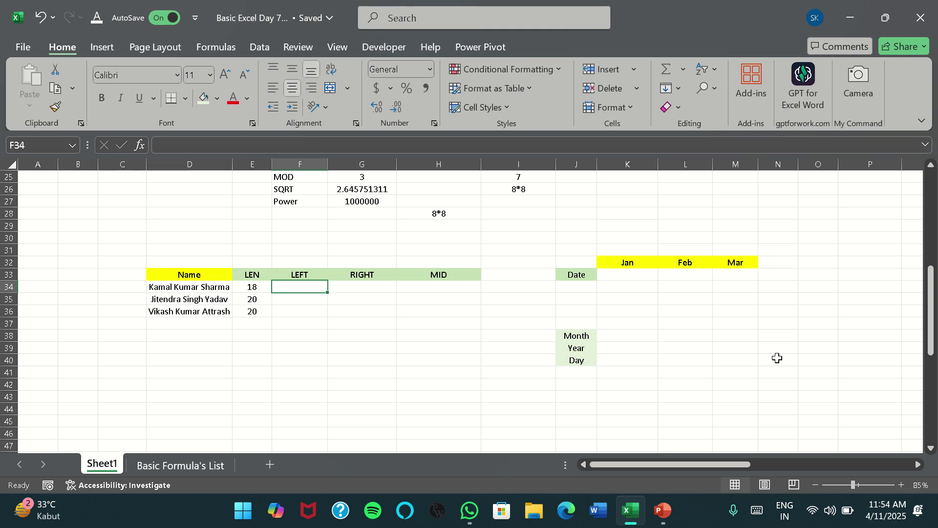
{"action": "type", "text": "="}
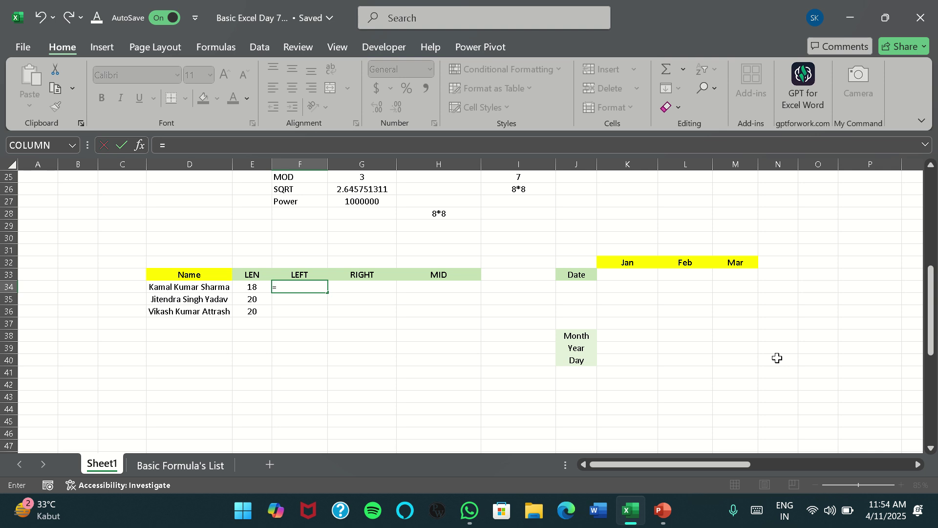
{"action": "type", "text": "left"}
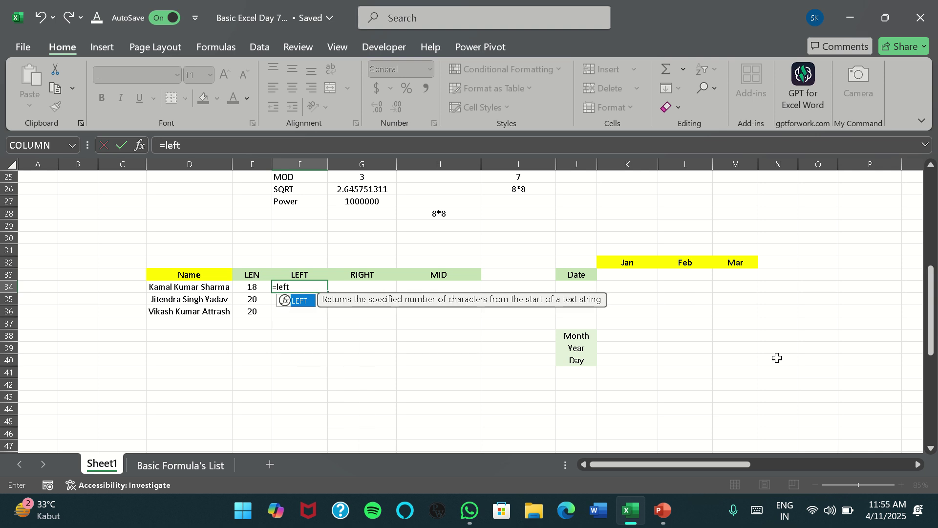
{"action": "type", "text": "("}
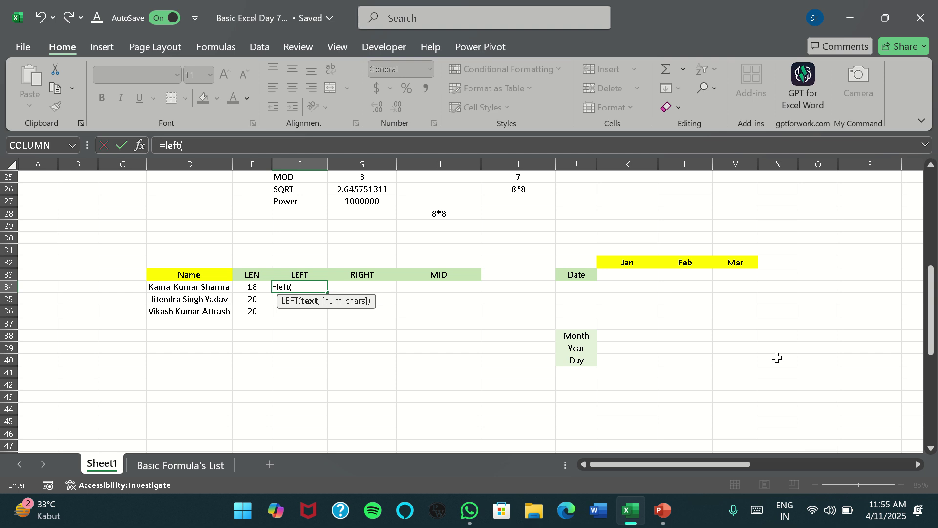
{"action": "left_click", "coordinate": [202, 284]}
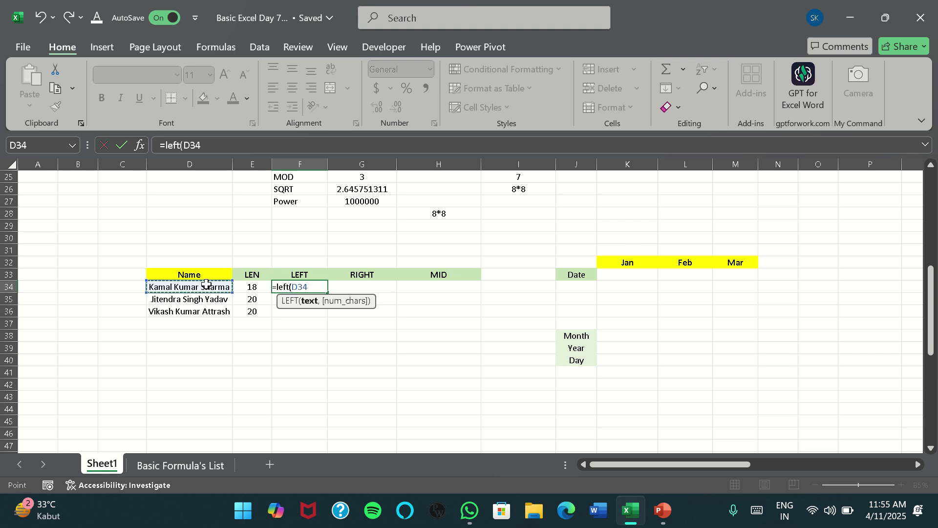
{"action": "type", "text": ",5)"}
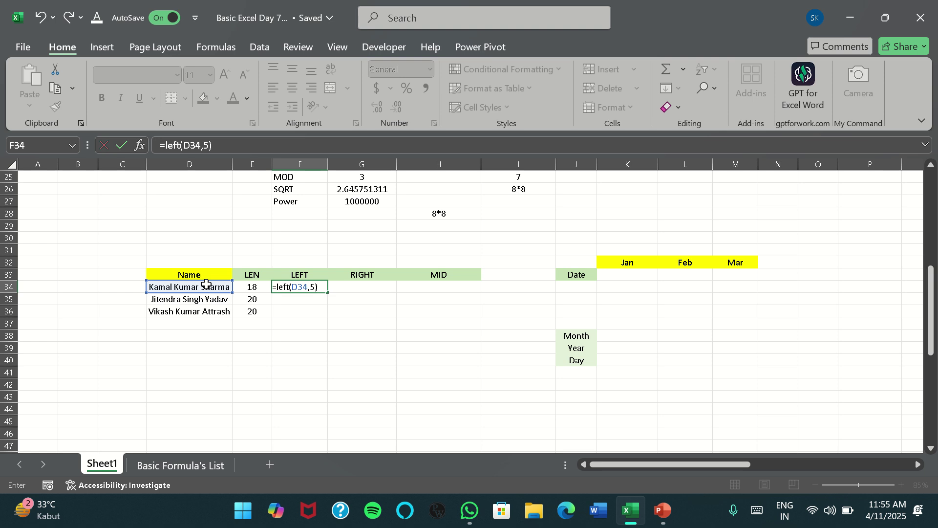
{"action": "key", "text": "Return"}
- Fill the LEFT formula from F34 down to F36 for the other two names
{"action": "key", "text": "Up"}
{"action": "key", "text": "shift+Down"}
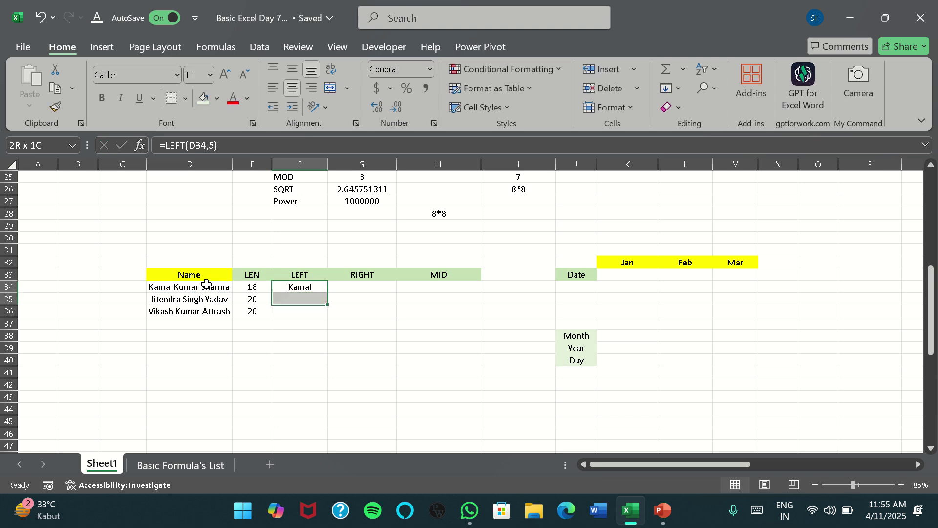
{"action": "key", "text": "shift+Down"}
{"action": "key", "text": "ctrl+d"}
{"action": "key", "text": "Down"}
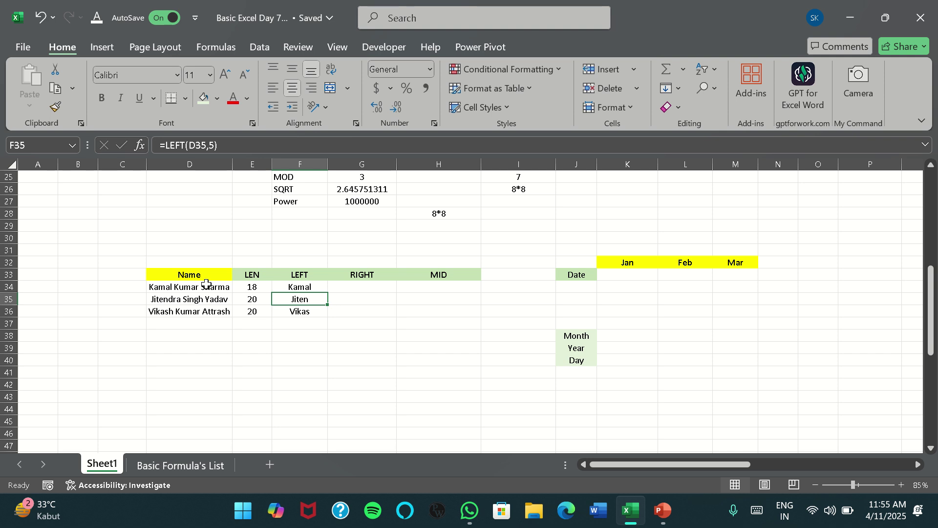
- Change the number of characters in the LEFT formulas to 8 in F35 and 6 in F36
{"action": "key", "text": "F2"}
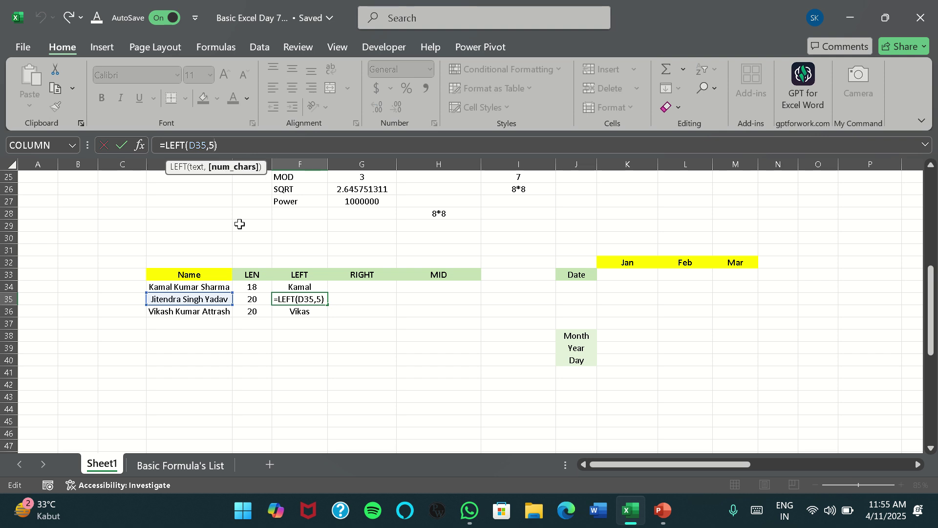
{"action": "key", "text": "BackSpace"}
{"action": "type", "text": "5"}
{"action": "key", "text": "Return"}
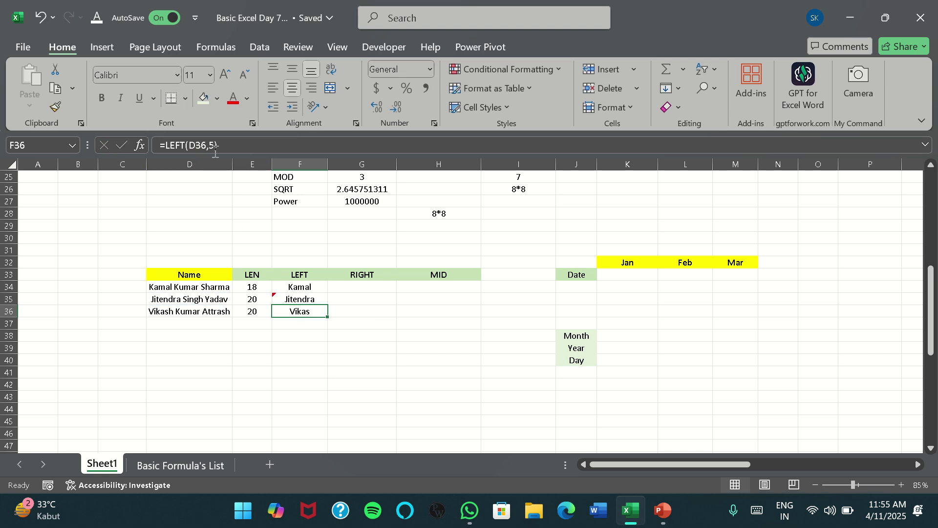
{"action": "key", "text": "F2"}
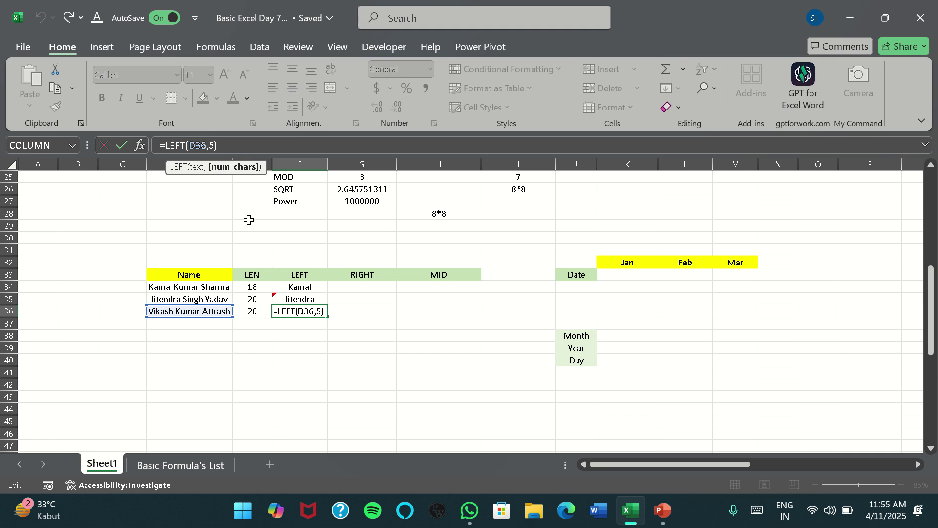
{"action": "key", "text": "Return"}
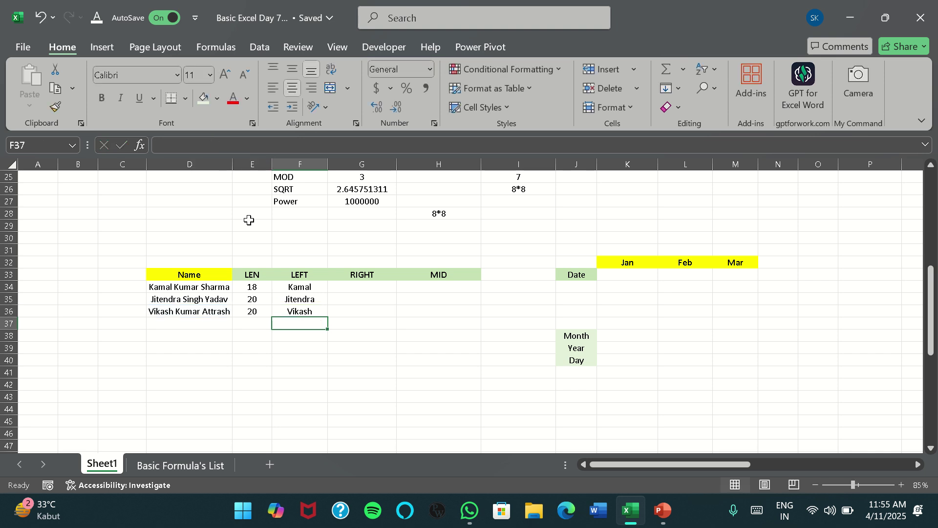
- Review the LEFT formulas in F34 to F36, comparing the number of characters each one extracts
{"action": "key", "text": "Up"}
{"action": "key", "text": "Up"}
{"action": "key", "text": "Up"}
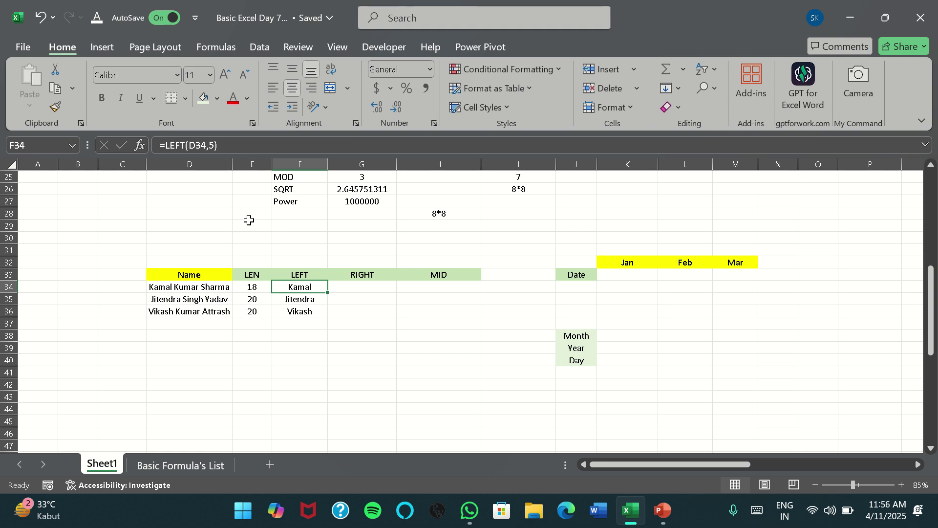
{"action": "key", "text": "Right"}
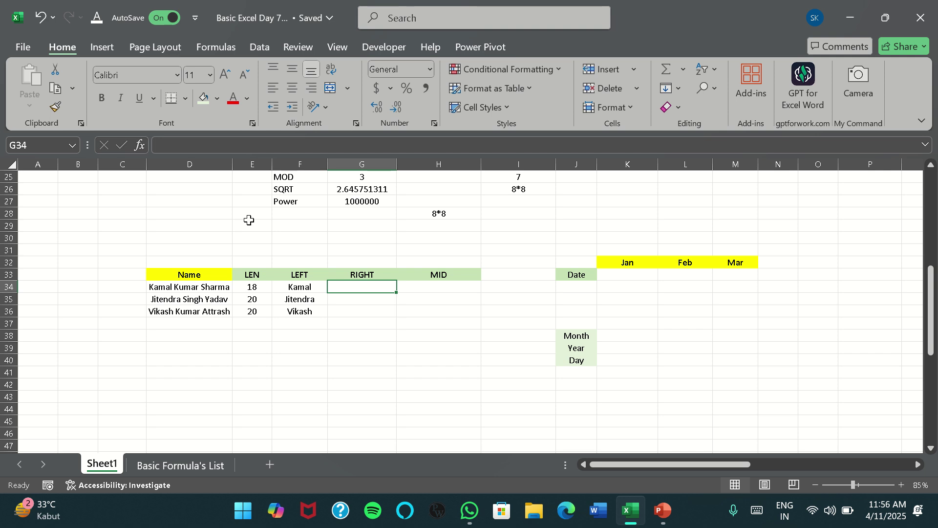
{"action": "key", "text": "Left"}
{"action": "key", "text": "Right"}
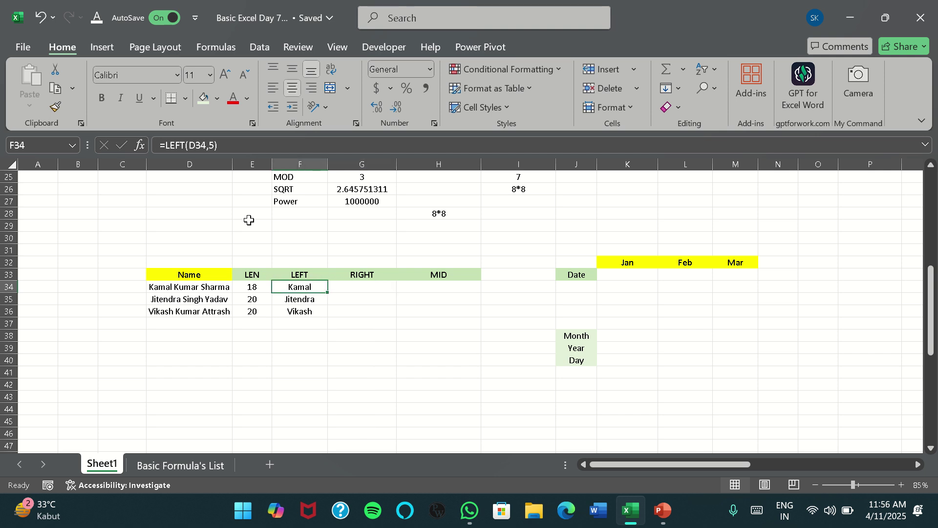
{"action": "key", "text": "Down"}
{"action": "key", "text": "Down"}
{"action": "key", "text": "Down"}
{"action": "key", "text": "Up"}
{"action": "key", "text": "Up"}
{"action": "key", "text": "Up"}
{"action": "key", "text": "Down"}
{"action": "key", "text": "Down"}
{"action": "key", "text": "Up"}
{"action": "key", "text": "Up"}
{"action": "key", "text": "Down"}
{"action": "key", "text": "Up"}
{"action": "key", "text": "Down"}
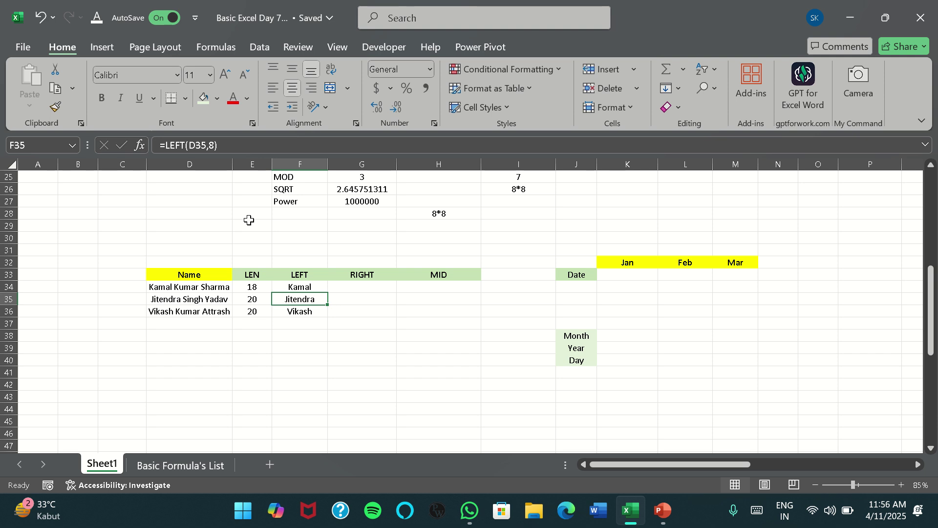
{"action": "key", "text": "Down"}
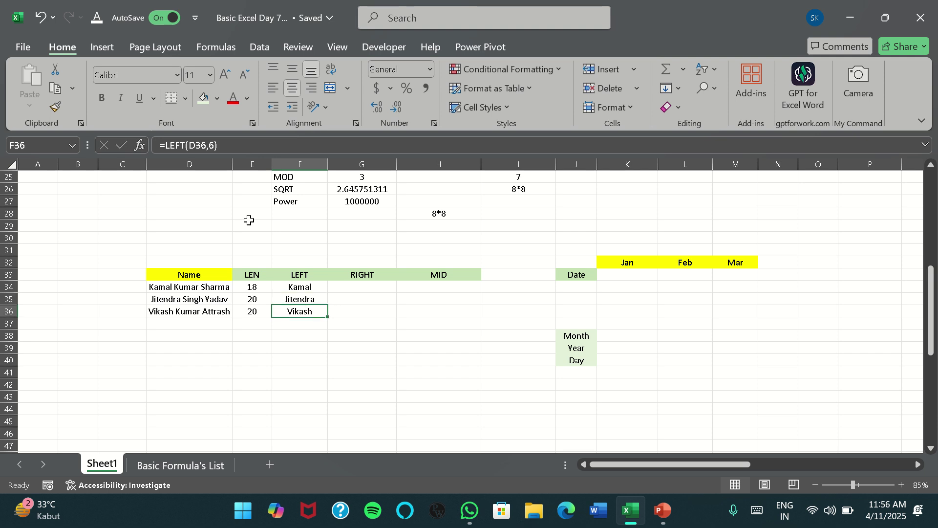
{"action": "key", "text": "Up"}
{"action": "key", "text": "Up"}
{"action": "key", "text": "Up"}
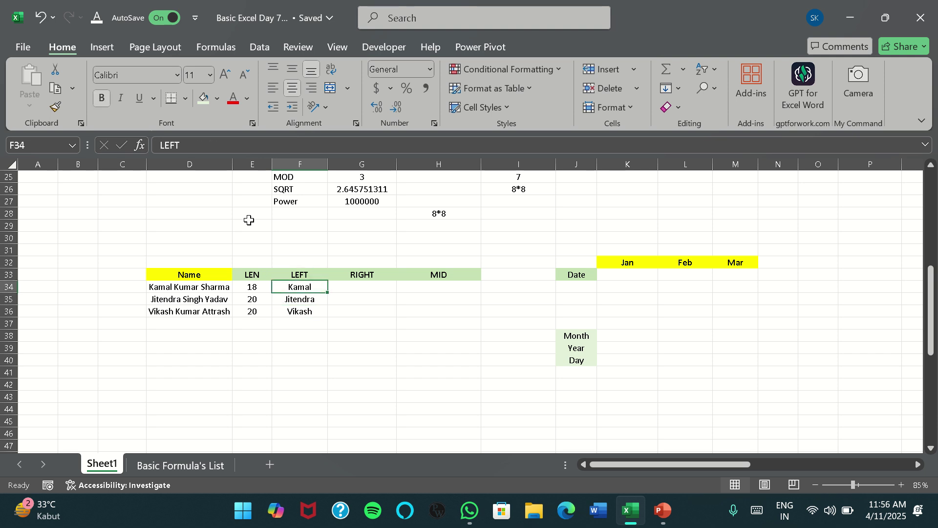
- Enter the formula =RIGHT(D34,6) in G34 to extract the last six characters of the first full name
{"action": "key", "text": "Down"}
{"action": "key", "text": "Right"}
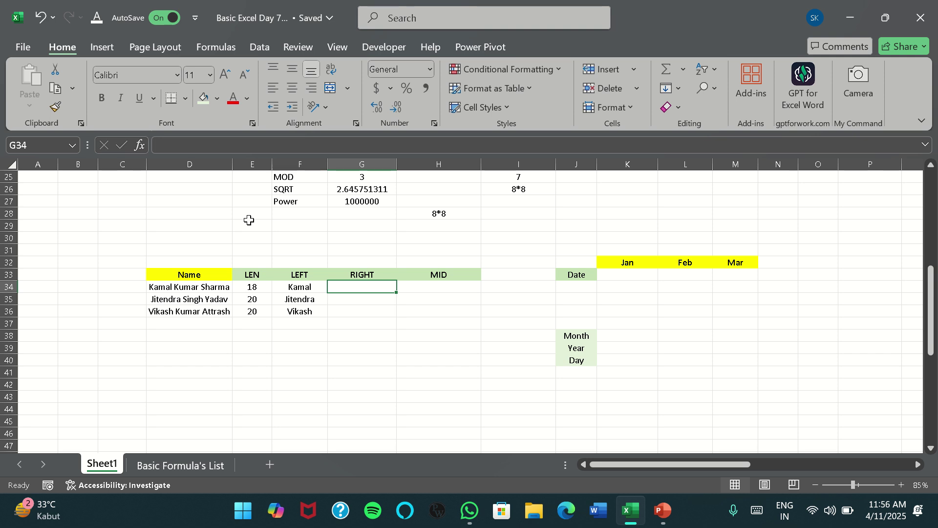
{"action": "type", "text": "="}
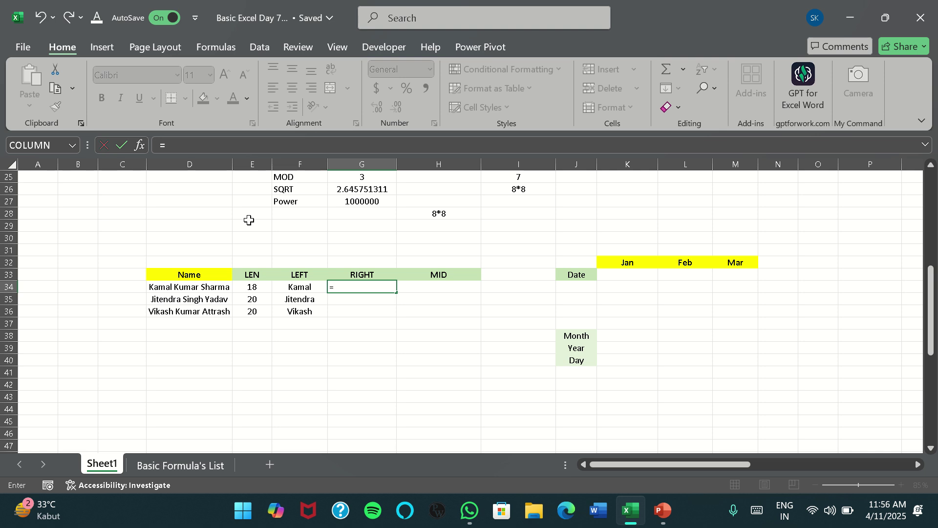
{"action": "type", "text": "ri"}
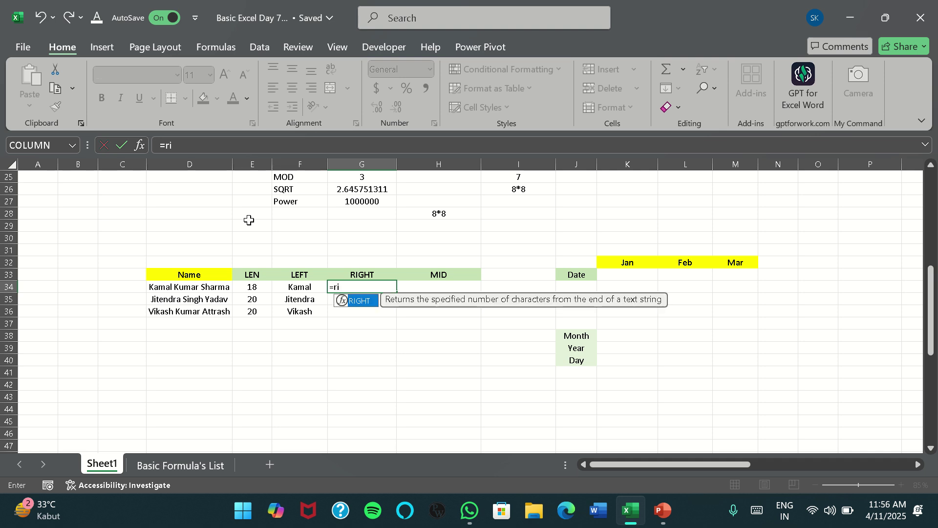
{"action": "key", "text": "Tab"}
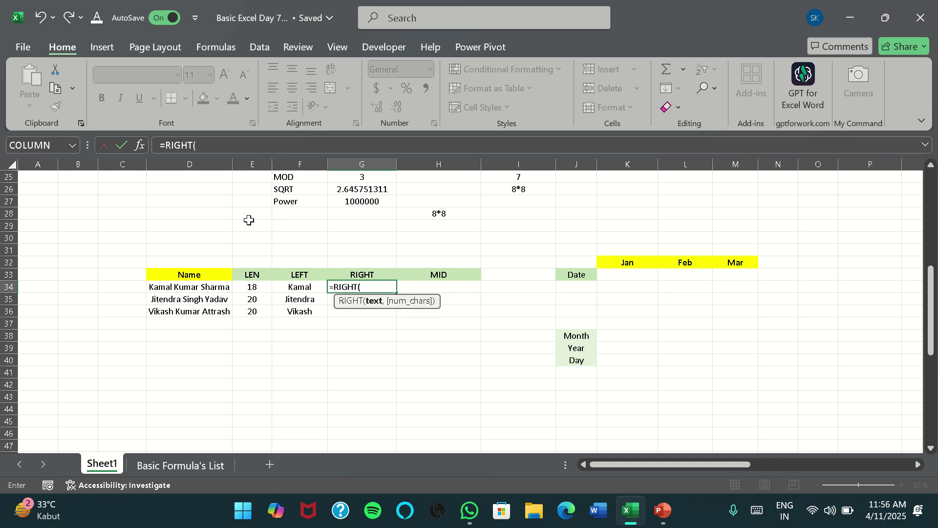
{"action": "left_click", "coordinate": [222, 287]}
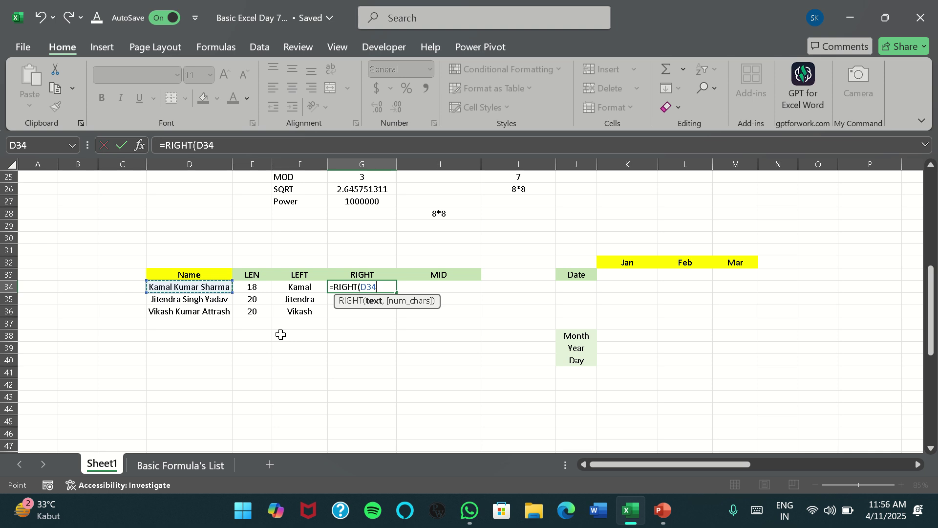
{"action": "type", "text": ",6"}
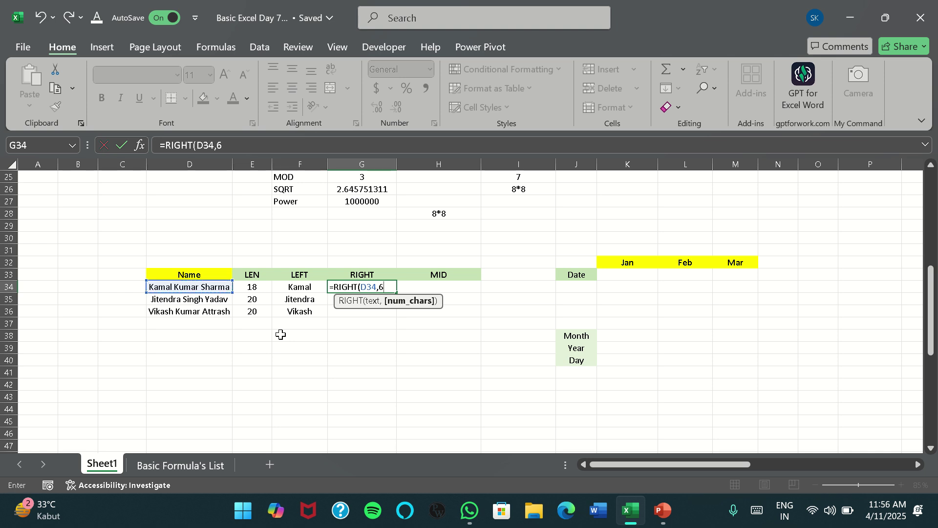
{"action": "type", "text": ")"}
{"action": "key", "text": "Return"}
{"action": "key", "text": "Up"}
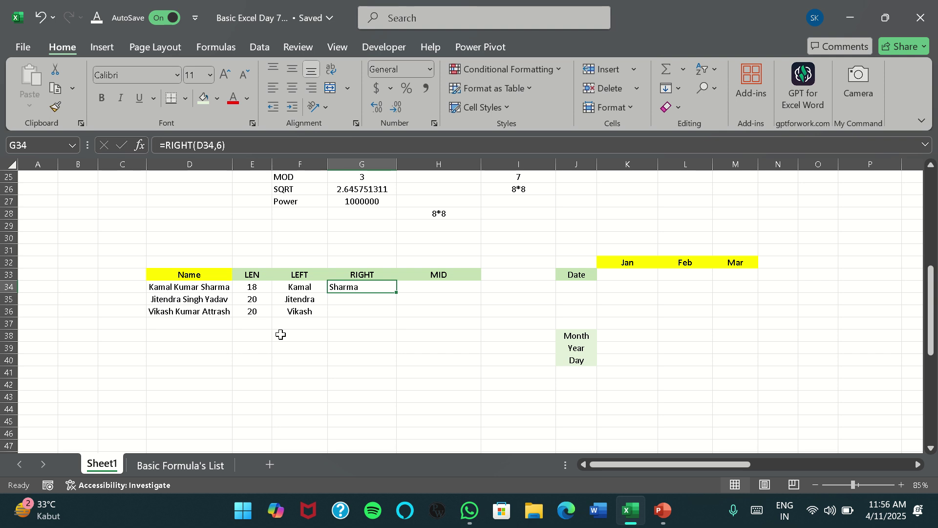
- Fill the RIGHT formula from G34 down to G36 for the other two names
{"action": "key", "text": "shift+Down"}
{"action": "key", "text": "shift+Down"}
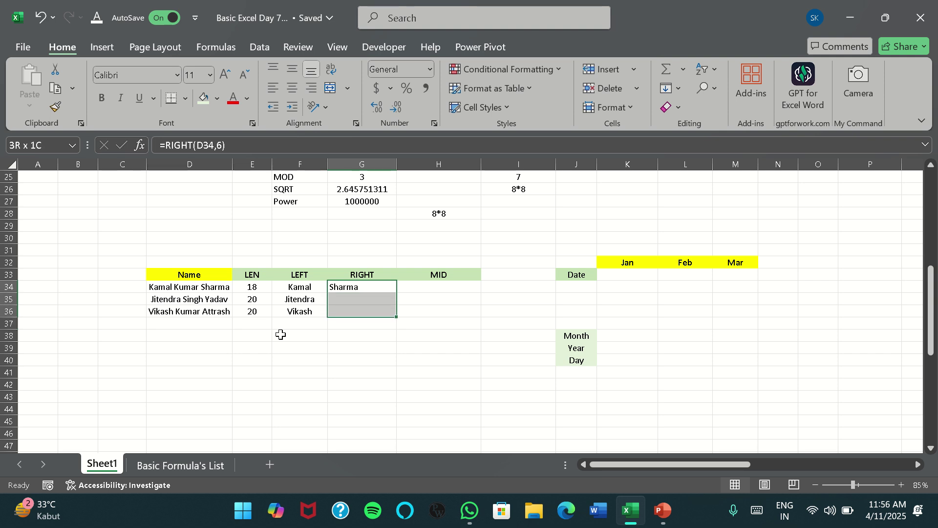
{"action": "key", "text": "ctrl+d"}
{"action": "key", "text": "Down"}
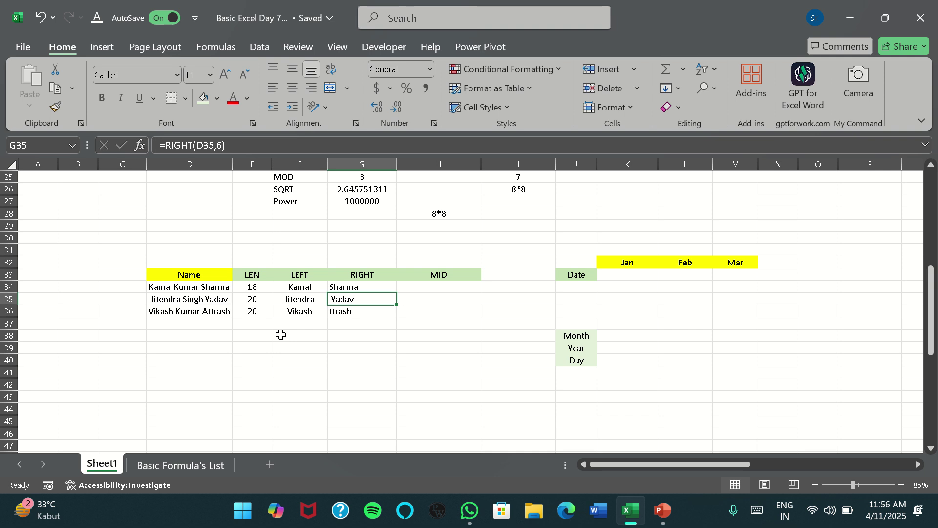
- Change the number of characters in the RIGHT formula in G36 to 7
{"action": "scroll", "coordinate": [280, 335], "scroll_direction": "up", "scroll_amount": 2}
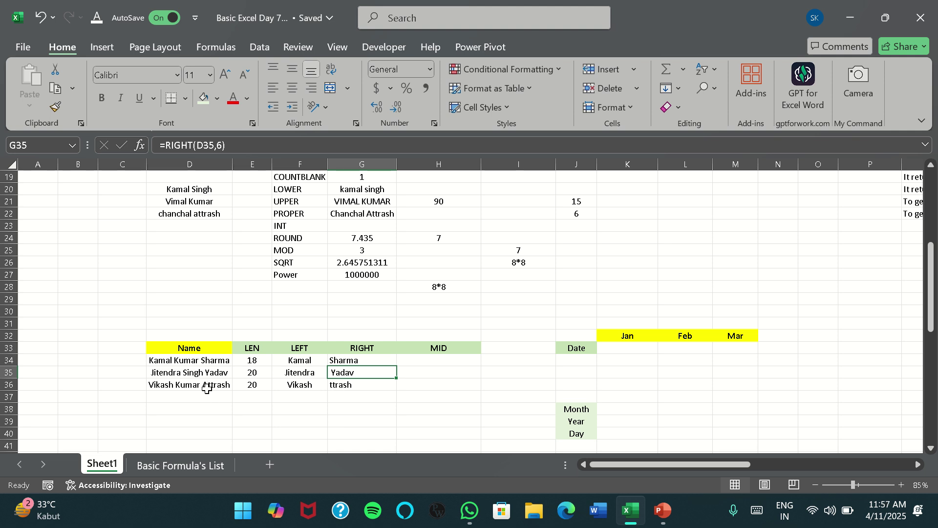
{"action": "double_click", "coordinate": [338, 389]}
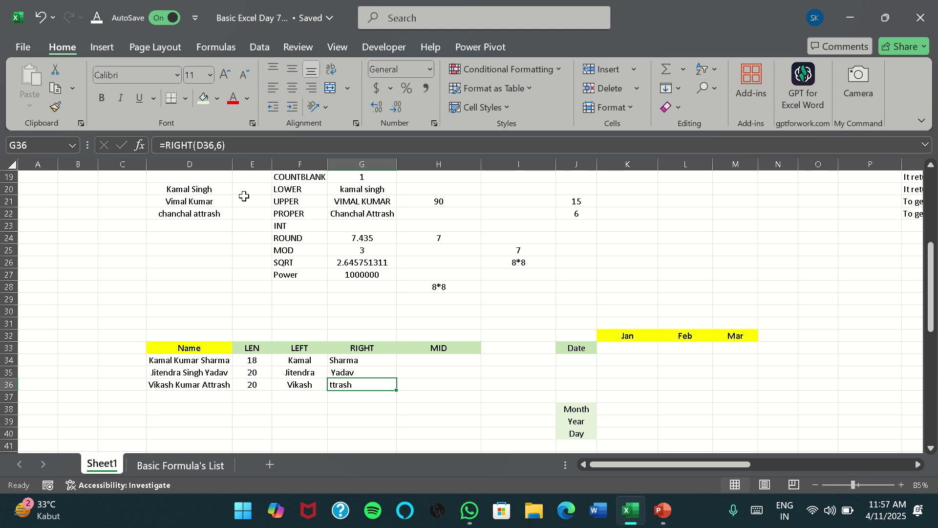
{"action": "key", "text": "BackSpace"}
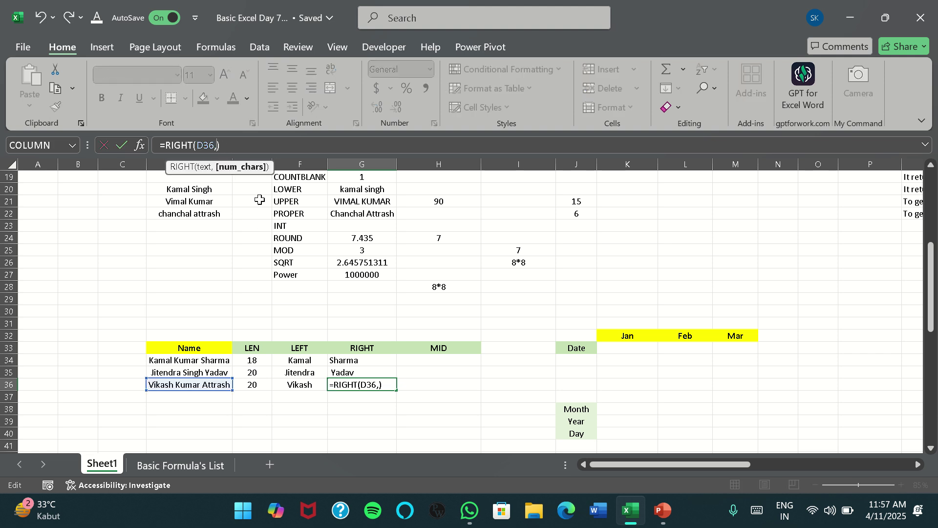
{"action": "type", "text": "6"}
{"action": "key", "text": "BackSpace"}
{"action": "type", "text": "7"}
{"action": "key", "text": "Return"}
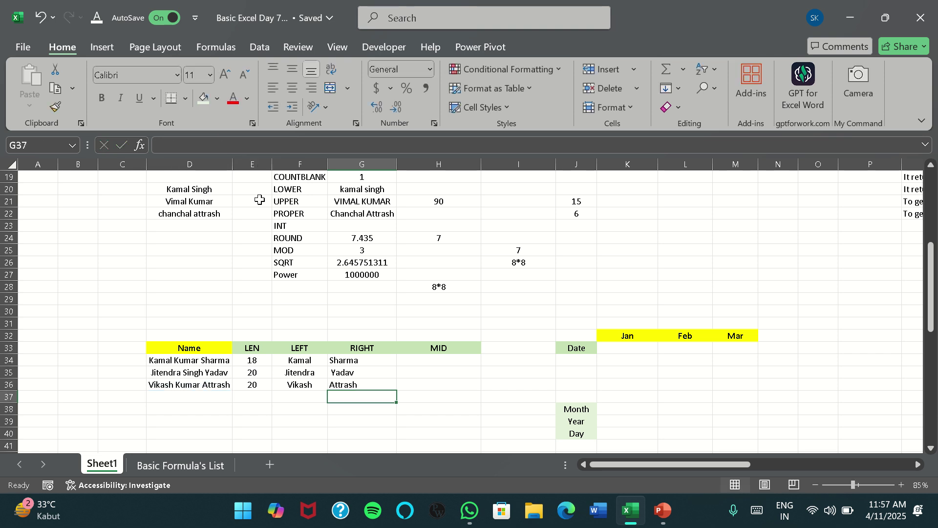
- Change the number of characters in the RIGHT formula in G35 to 5
{"action": "key", "text": "Up"}
{"action": "key", "text": "Up"}
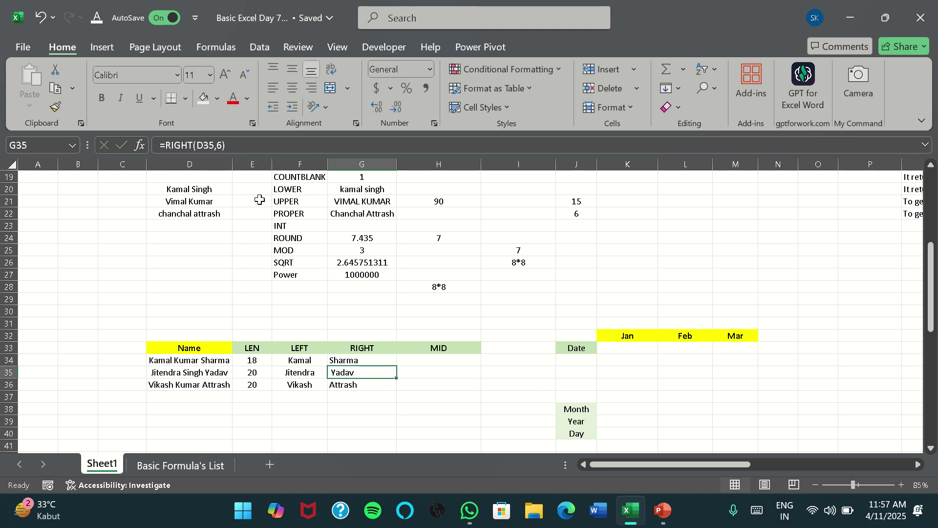
{"action": "left_click", "coordinate": [216, 145]}
{"action": "key", "text": "Delete"}
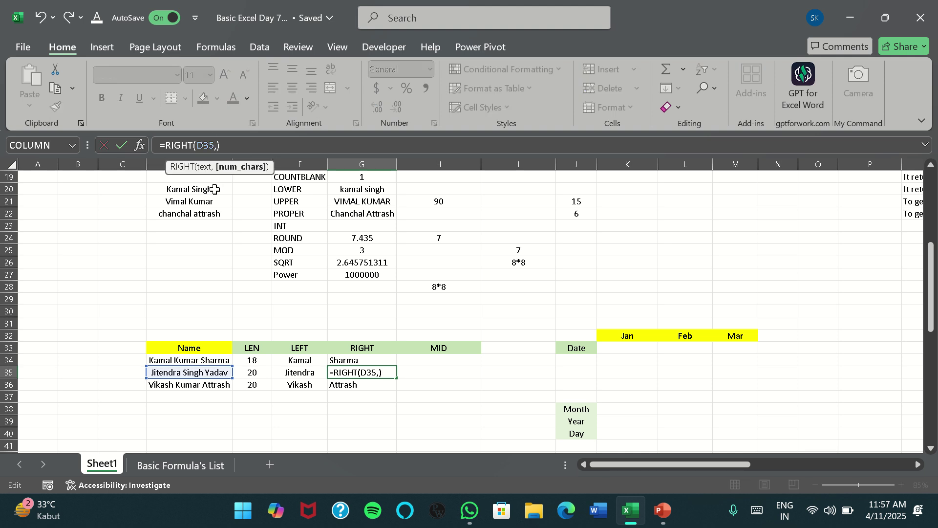
{"action": "type", "text": "5"}
{"action": "key", "text": "Return"}
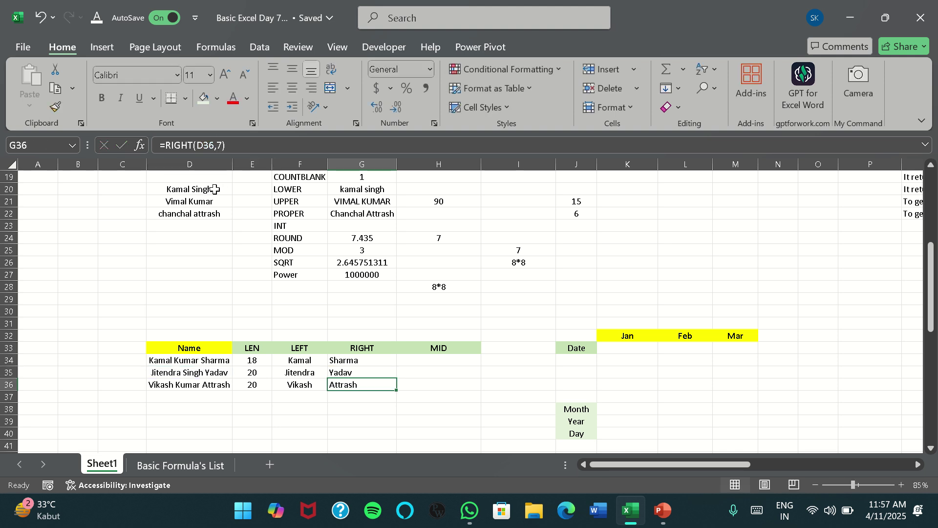
- Review the RIGHT formulas in G34 to G36, comparing the number of characters each one extracts
{"action": "key", "text": "Up"}
{"action": "key", "text": "Up"}
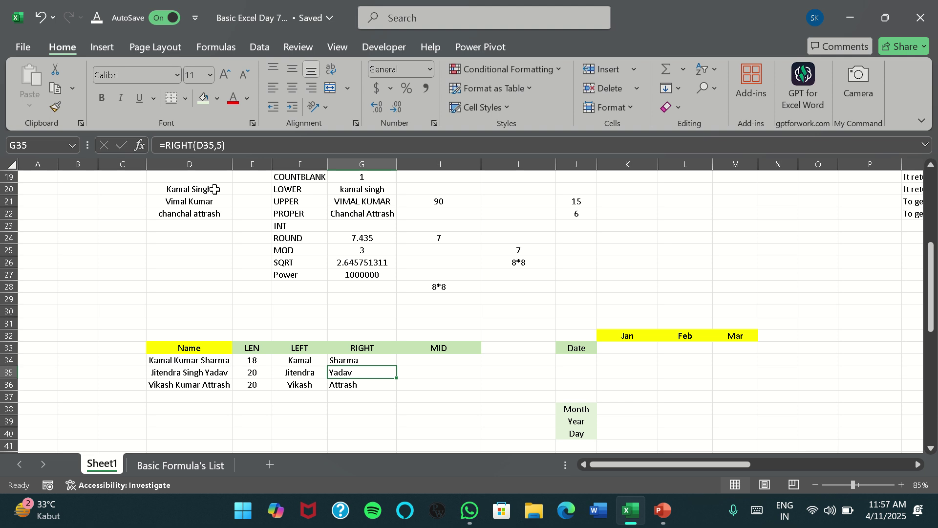
{"action": "key", "text": "Down"}
{"action": "key", "text": "Down"}
{"action": "key", "text": "Up"}
{"action": "key", "text": "Up"}
{"action": "key", "text": "Down"}
{"action": "key", "text": "Down"}
{"action": "key", "text": "Down"}
{"action": "key", "text": "Up"}
{"action": "key", "text": "Up"}
{"action": "key", "text": "Up"}
{"action": "key", "text": "Down"}
{"action": "key", "text": "Down"}
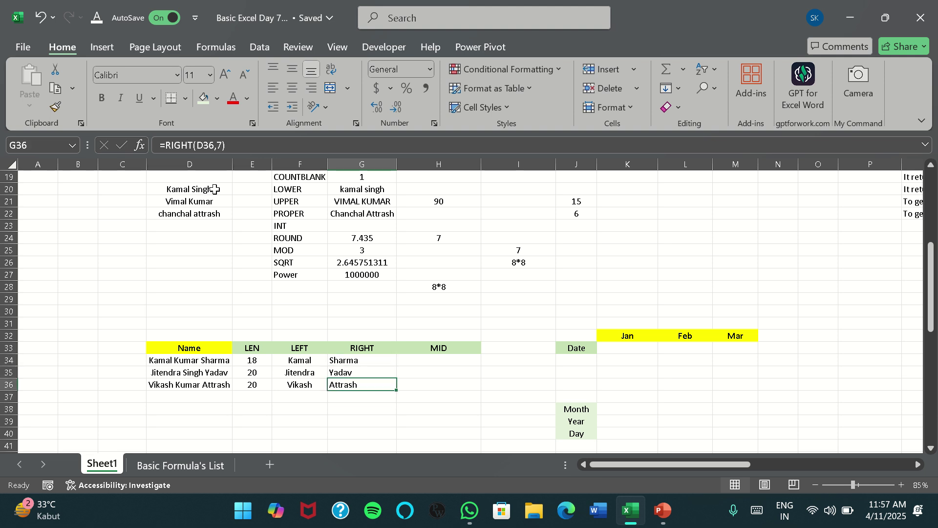
{"action": "key", "text": "Up"}
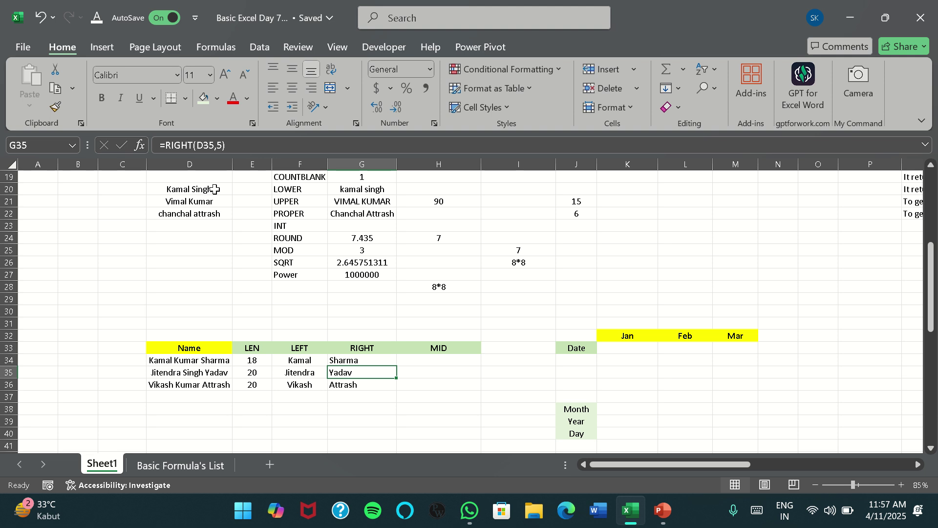
- Enter the formula =MID(D34,7,5) in H34 to extract five characters of the first full name starting at the seventh
{"action": "key", "text": "Up"}
{"action": "key", "text": "Right"}
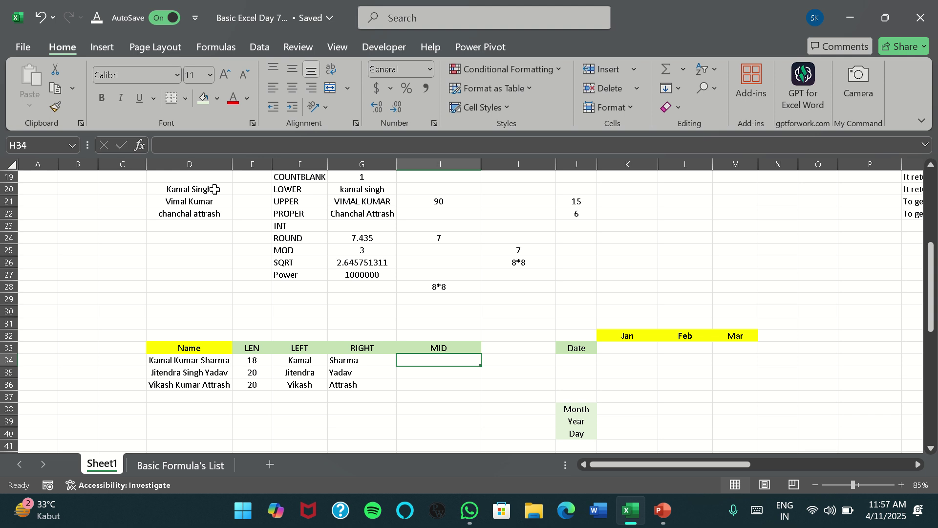
{"action": "type", "text": "="}
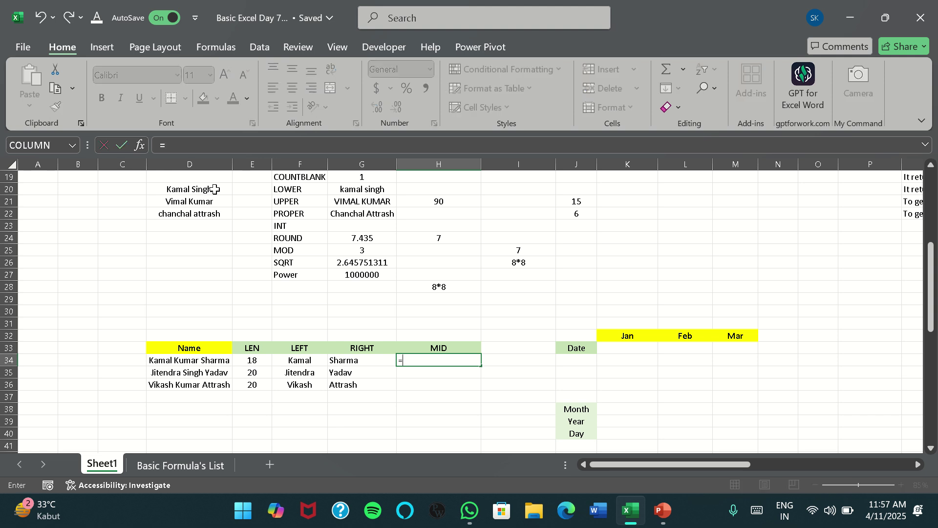
{"action": "type", "text": "mid"}
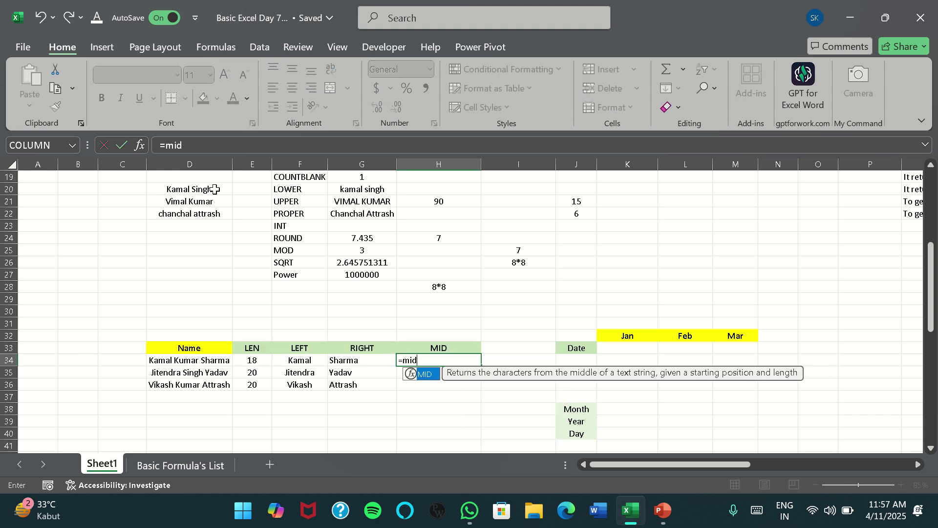
{"action": "key", "text": "Tab"}
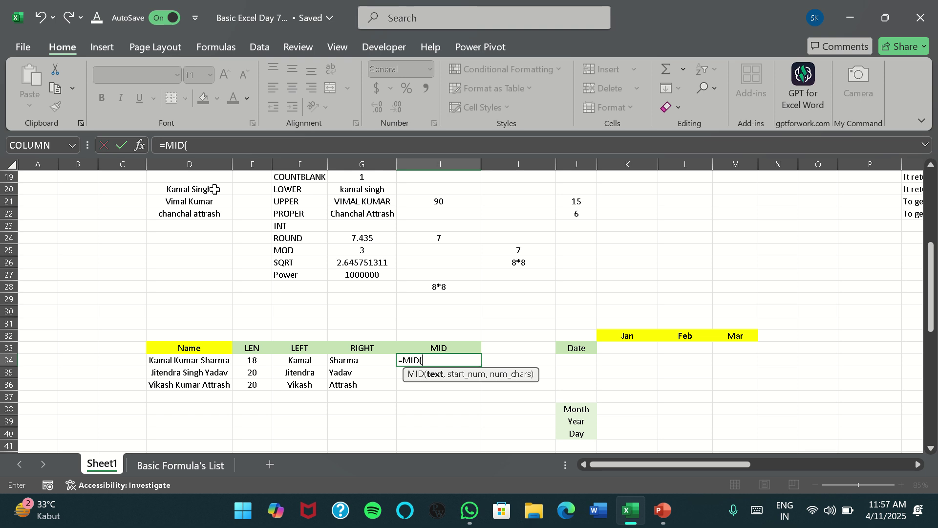
{"action": "key", "text": "Left"}
{"action": "key", "text": "Left"}
{"action": "key", "text": "Left"}
{"action": "key", "text": "Left"}
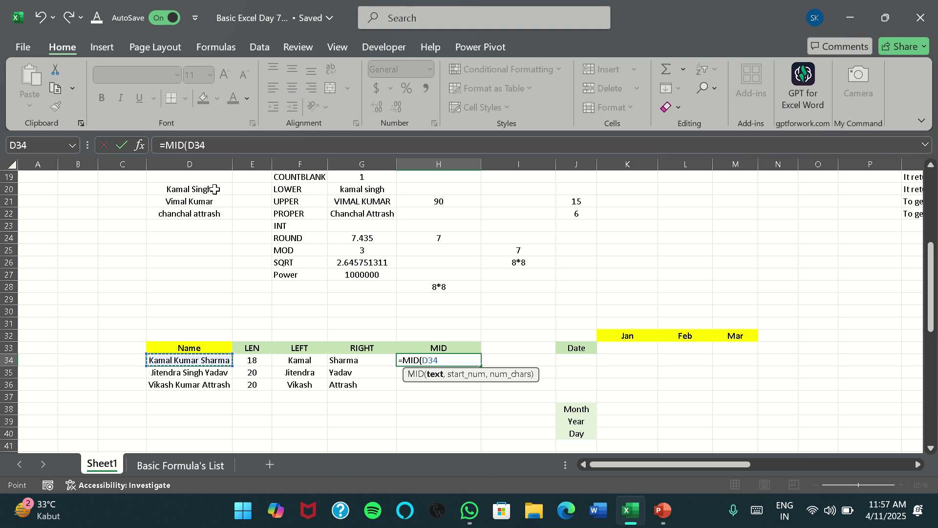
{"action": "type", "text": ","}
{"action": "type", "text": "7"}
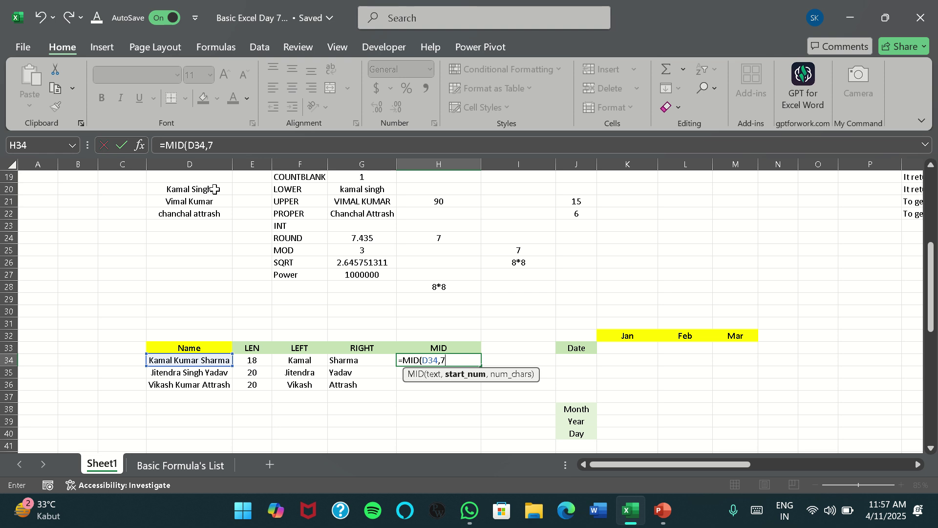
{"action": "type", "text": ",5)"}
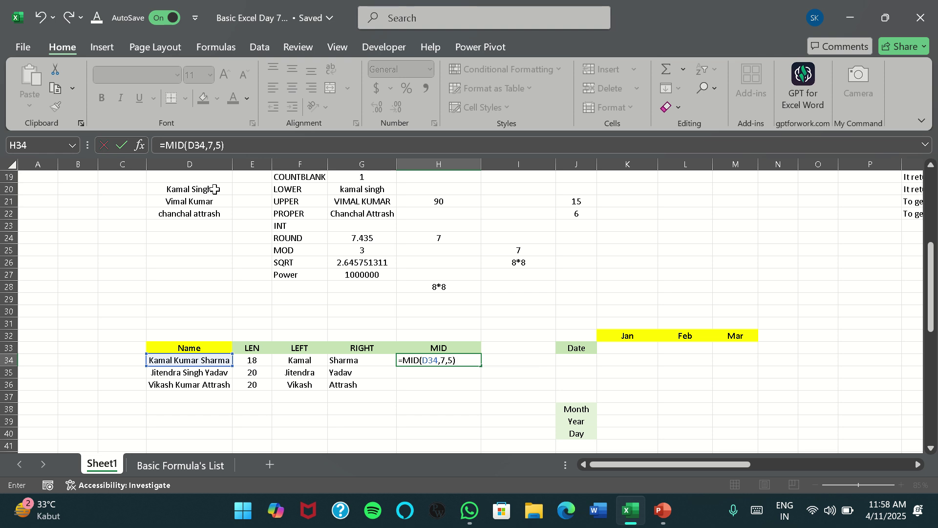
{"action": "key", "text": "Left"}
{"action": "key", "text": "Left"}
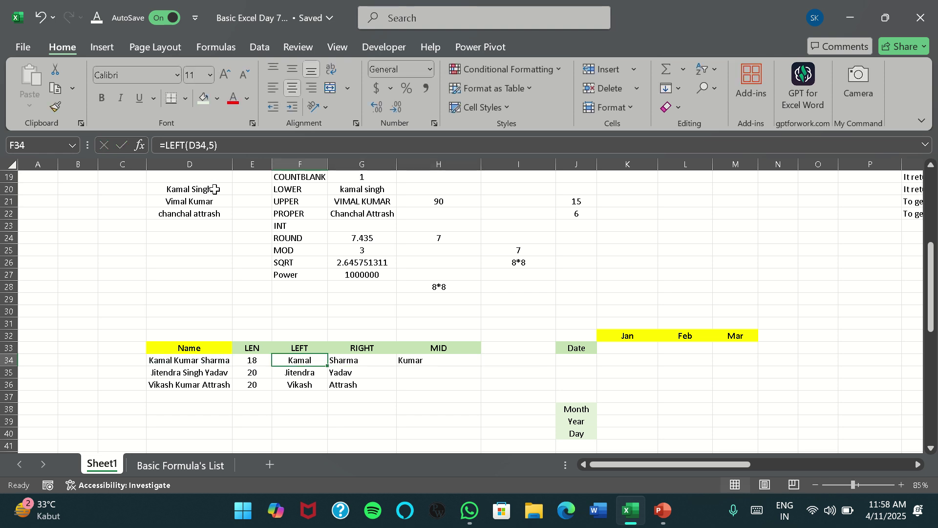
- Examine the start position and number-of-characters arguments of the MID formula in H34
{"action": "key", "text": "Right"}
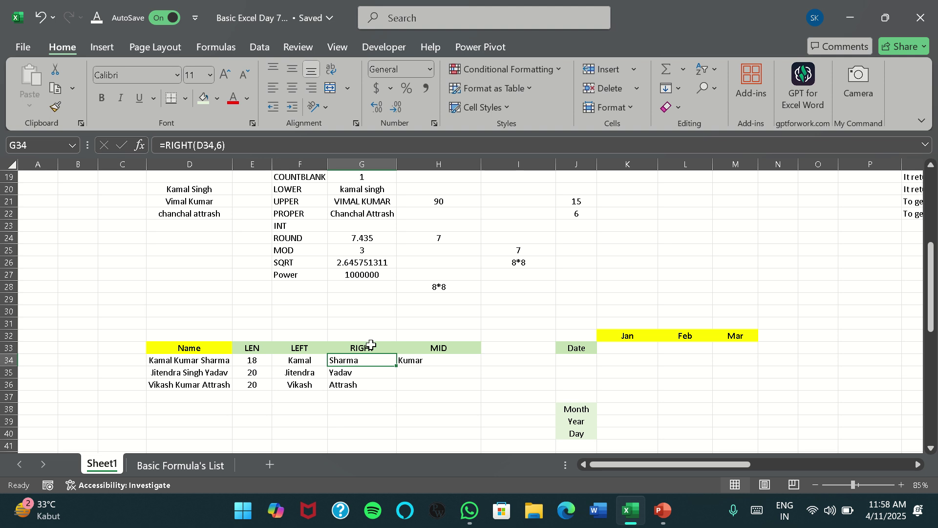
{"action": "left_click", "coordinate": [419, 364]}
{"action": "left_click", "coordinate": [214, 145]}
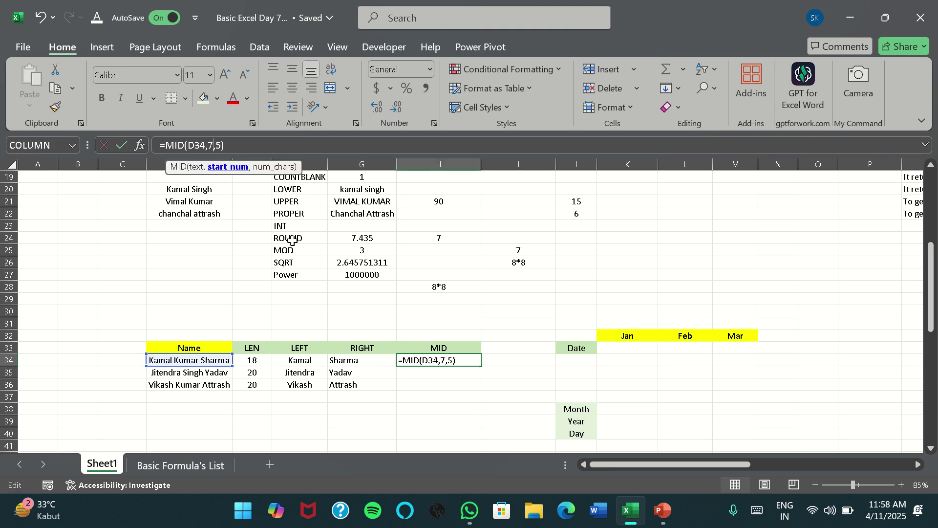
{"action": "left_click", "coordinate": [436, 361]}
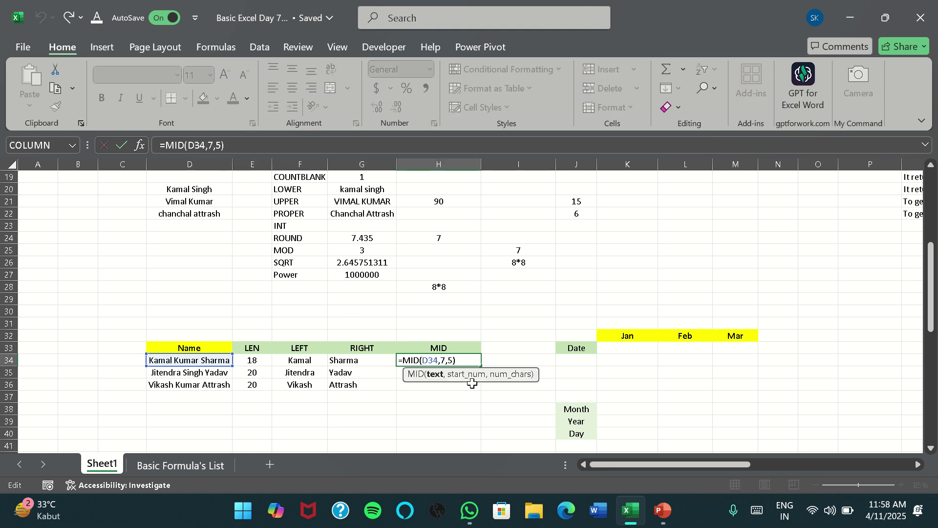
{"action": "key", "text": "Right"}
{"action": "key", "text": "Right"}
{"action": "key", "text": "Right"}
{"action": "key", "text": "Right"}
{"action": "key", "text": "shift+Right"}
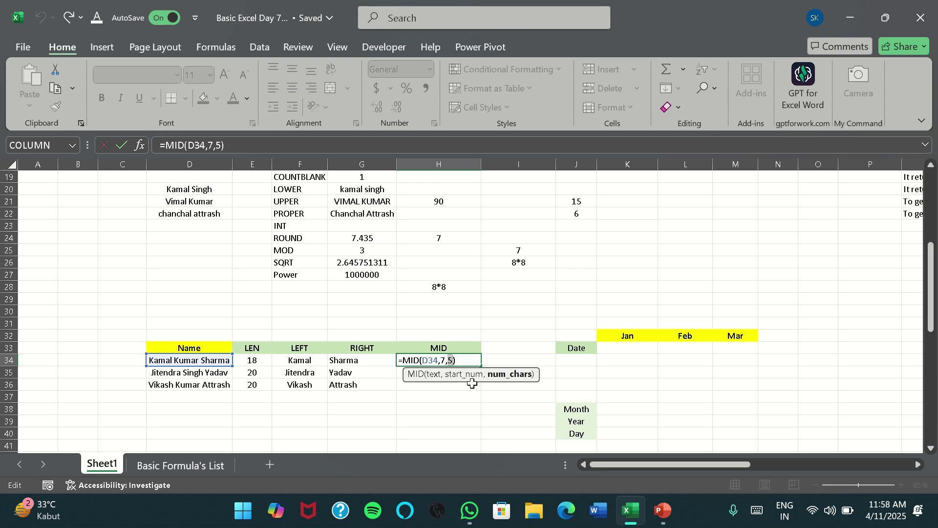
{"action": "key", "text": "ctrl+Return"}
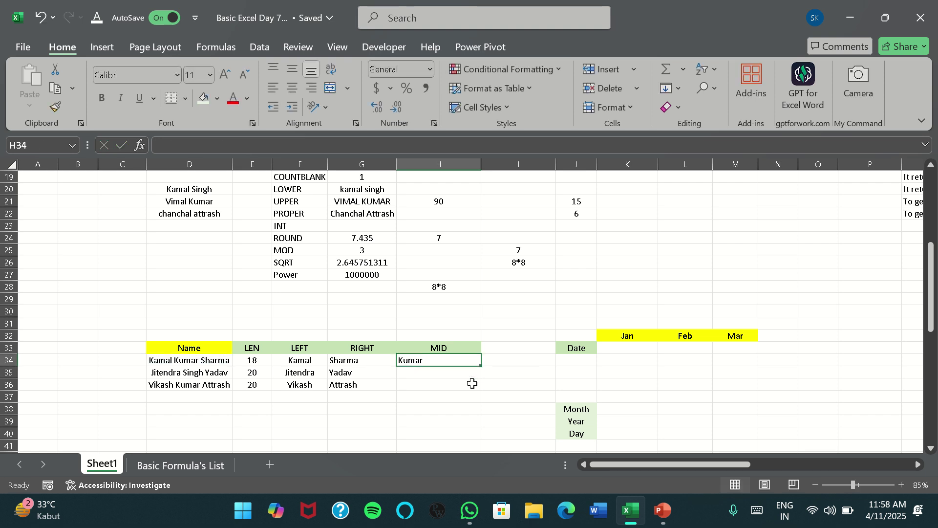
- Fill the MID formula from H34 down to H35 for the second name
{"action": "key", "text": "shift+Down"}
{"action": "key", "text": "ctrl+d"}
{"action": "key", "text": "Down"}
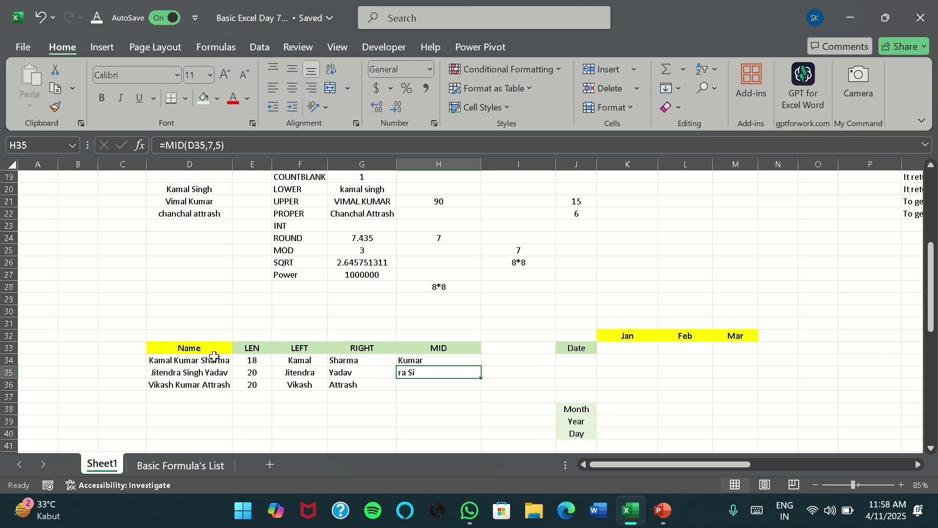
- Set the start position of the MID formula in H35 to 10, keeping five characters, as =MID(D35,10,5)
{"action": "key", "text": "F2"}
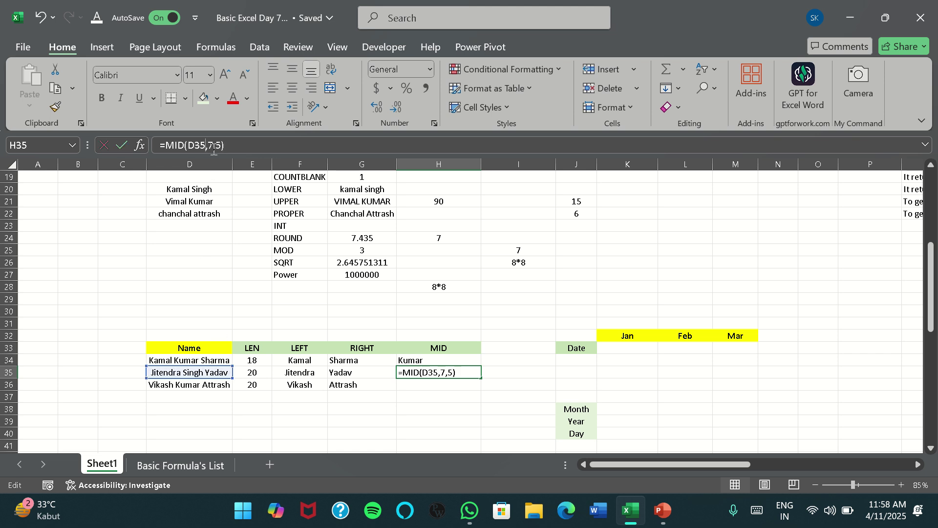
{"action": "key", "text": "Right"}
{"action": "key", "text": "Right"}
{"action": "key", "text": "Right"}
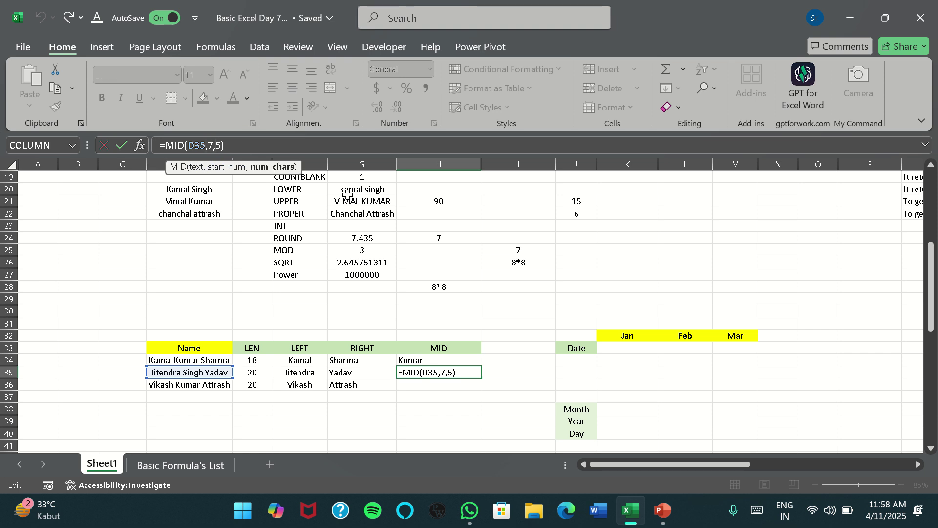
{"action": "key", "text": "Left"}
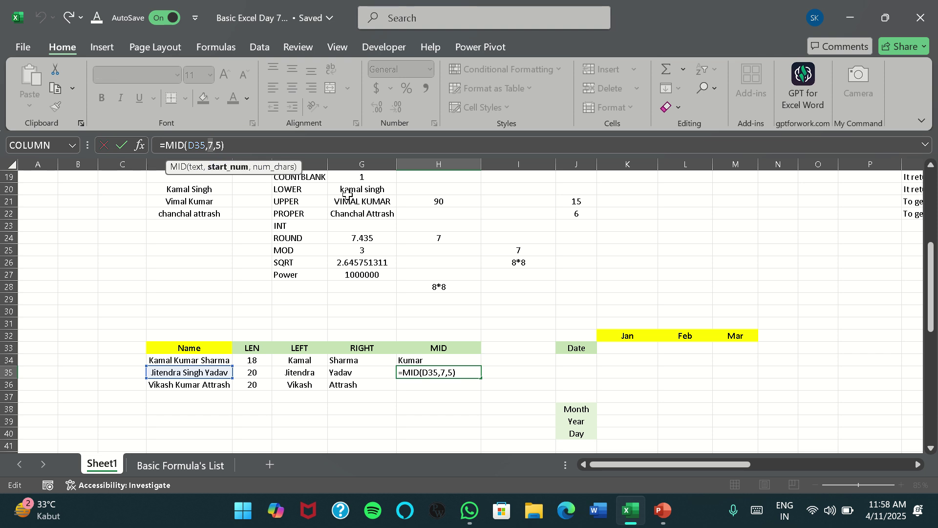
{"action": "type", "text": "10"}
{"action": "key", "text": "Right"}
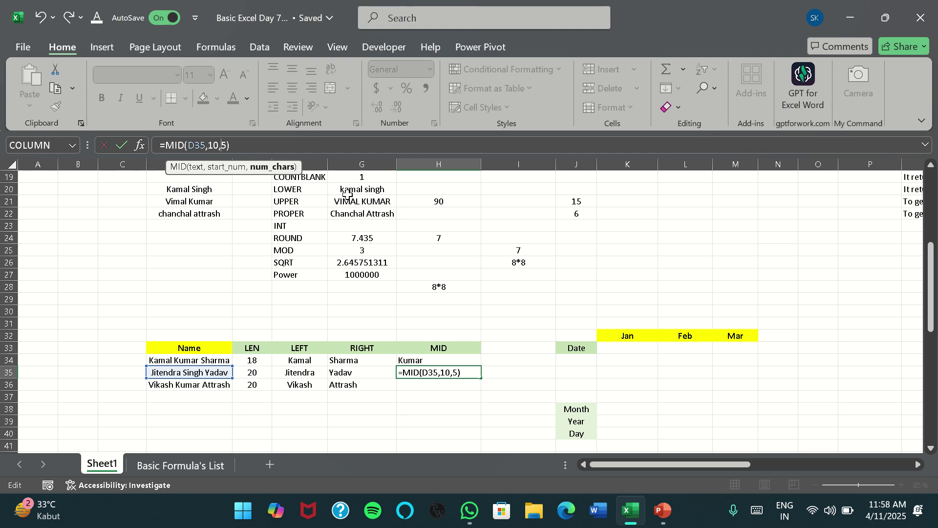
{"action": "key", "text": "Return"}
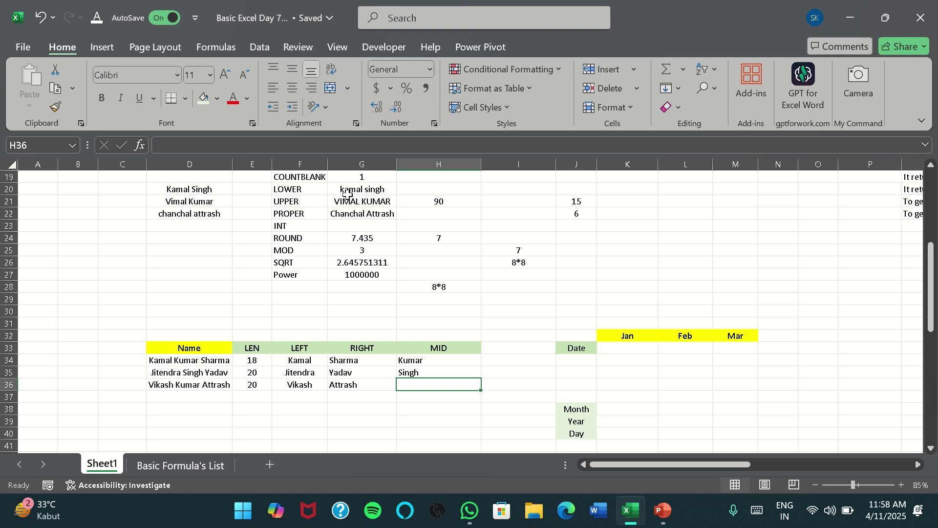
- Fill the MID formula from H35 down to H36 for the third name
{"action": "key", "text": "Up"}
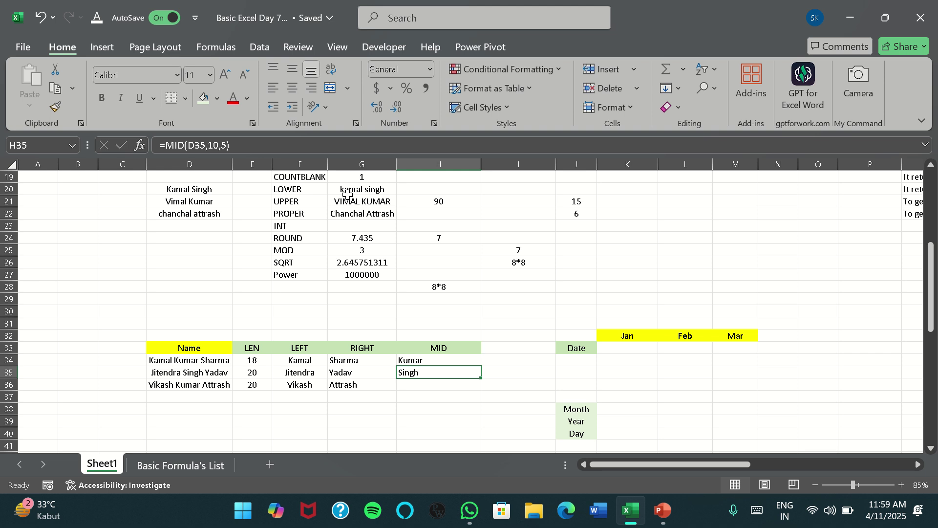
{"action": "key", "text": "shift+Down"}
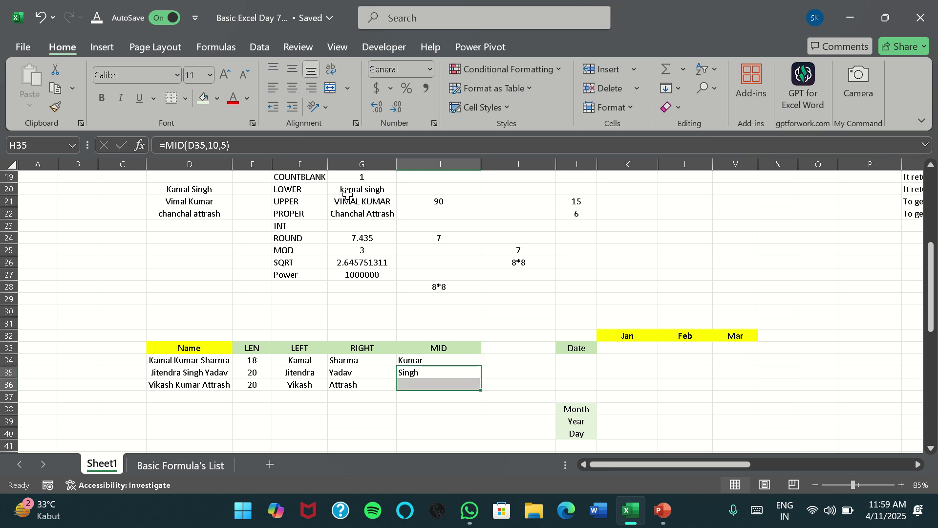
{"action": "key", "text": "ctrl+d"}
{"action": "key", "text": "Down"}
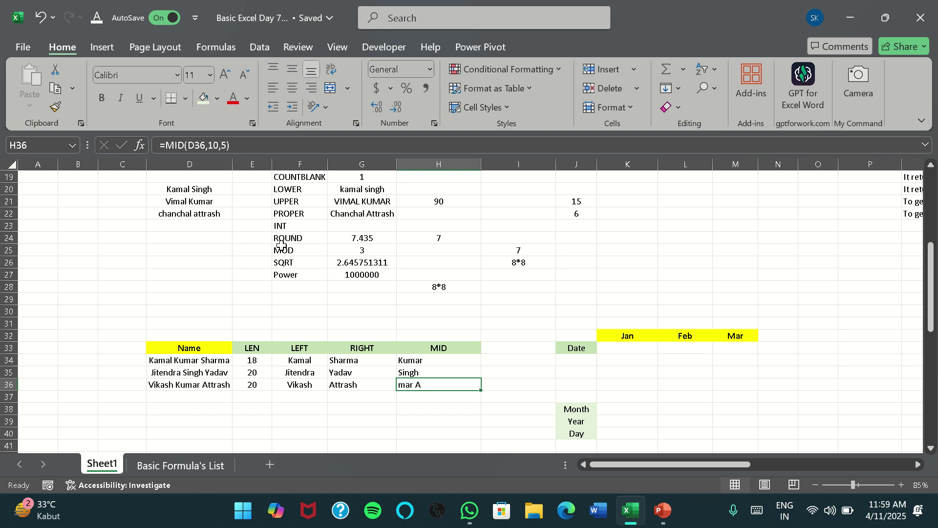
- Try a start position of 7 in the MID formula in H36
{"action": "left_click", "coordinate": [219, 148]}
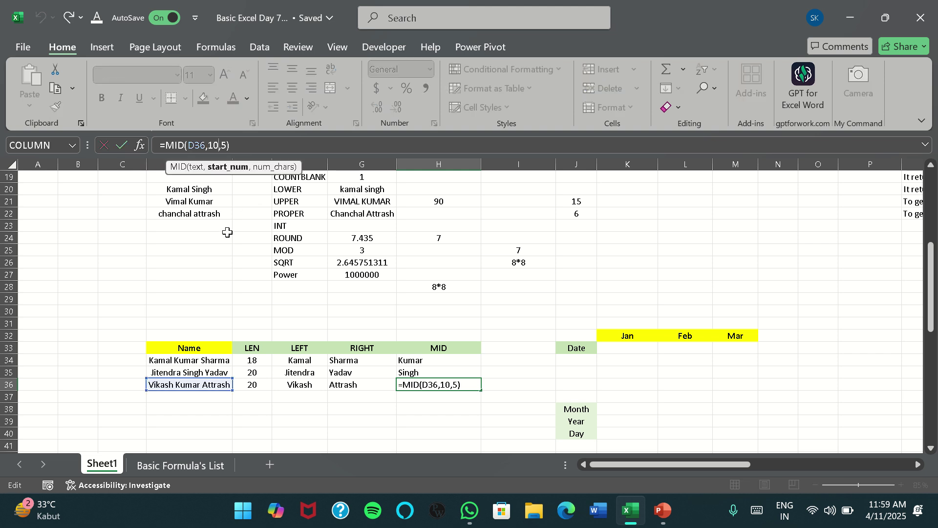
{"action": "key", "text": "BackSpace"}
{"action": "key", "text": "BackSpace"}
{"action": "type", "text": "7"}
{"action": "key", "text": "Return"}
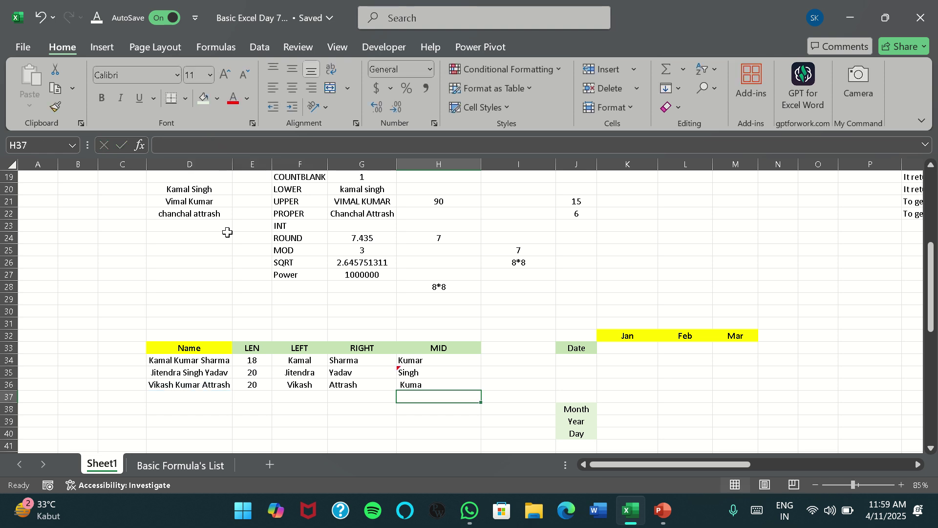
- Set the start position of the MID formula in H36 to 8, giving =MID(D36,8,5)
{"action": "key", "text": "Up"}
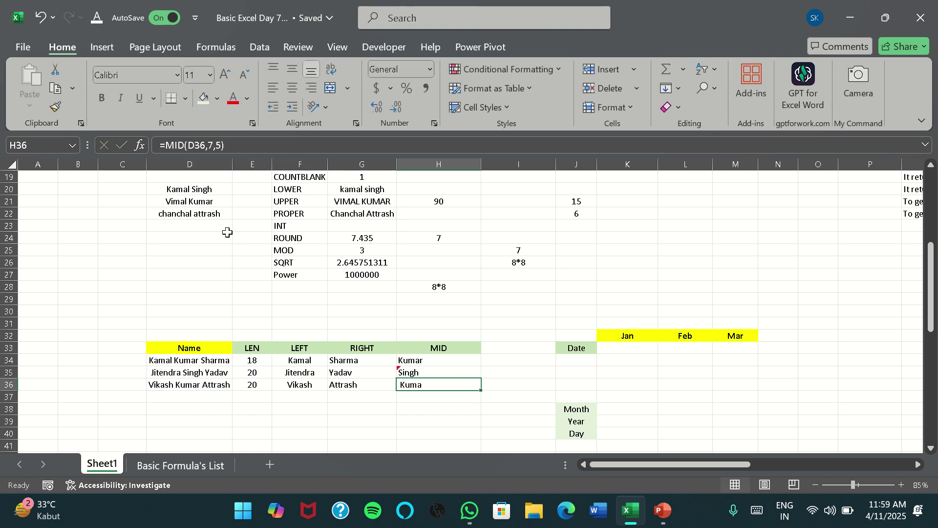
{"action": "left_click", "coordinate": [212, 146]}
{"action": "key", "text": "BackSpace"}
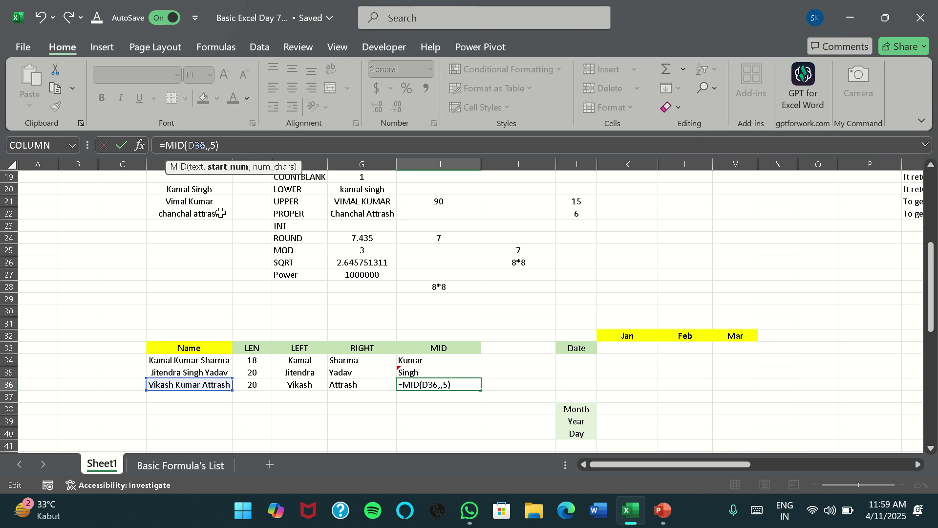
{"action": "type", "text": "8"}
{"action": "key", "text": "Return"}
{"action": "key", "text": "Up"}
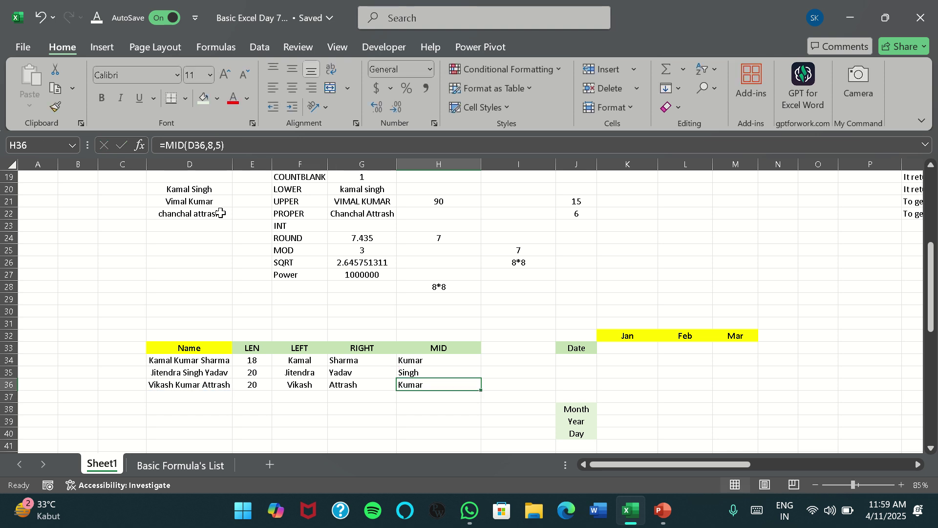
- Review the MID, LEN and LEFT formulas for the first two names in rows 34 and 35
{"action": "key", "text": "Up"}
{"action": "key", "text": "Up"}
{"action": "key", "text": "Down"}
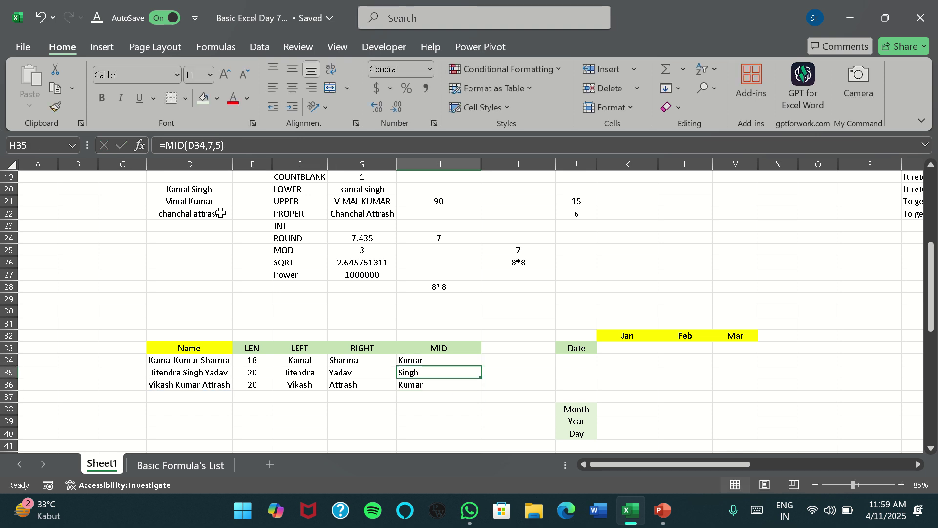
{"action": "key", "text": "Left"}
{"action": "key", "text": "Left"}
{"action": "key", "text": "Left"}
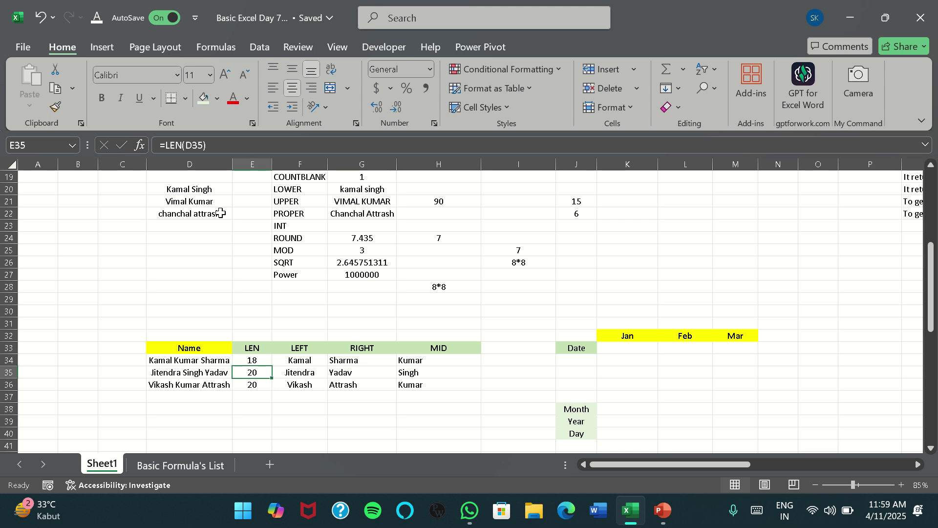
{"action": "key", "text": "Up"}
{"action": "key", "text": "Down"}
{"action": "key", "text": "Right"}
{"action": "key", "text": "Right"}
{"action": "key", "text": "Right"}
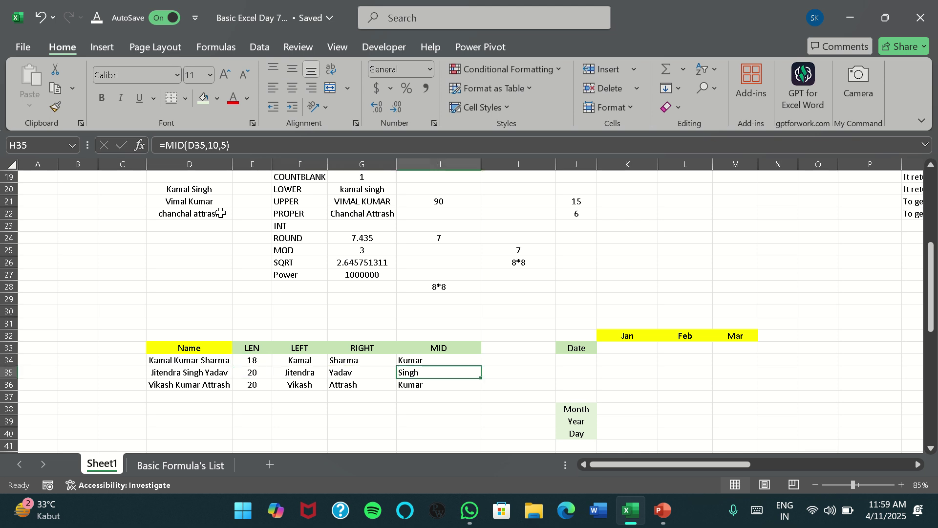
{"action": "key", "text": "Left"}
{"action": "key", "text": "Left"}
{"action": "key", "text": "Up"}
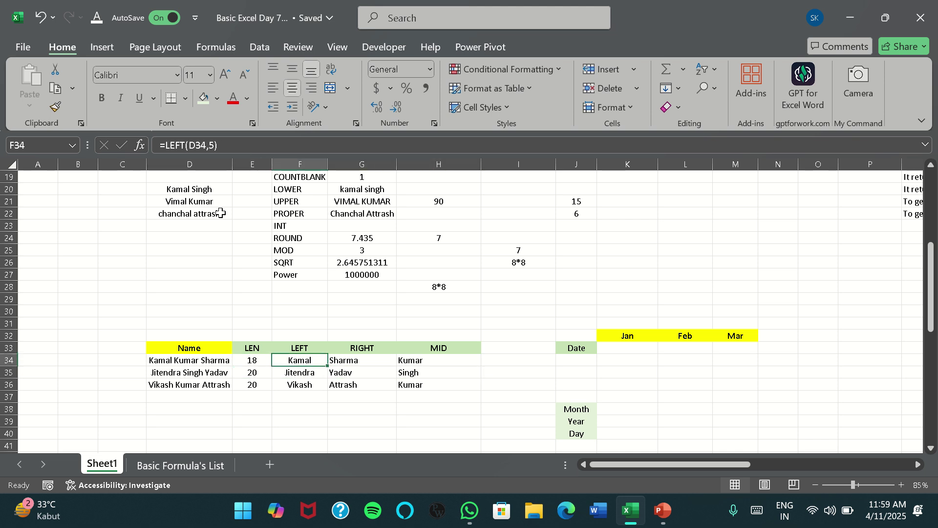
{"action": "key", "text": "Right"}
{"action": "key", "text": "Right"}
{"action": "key", "text": "Right"}
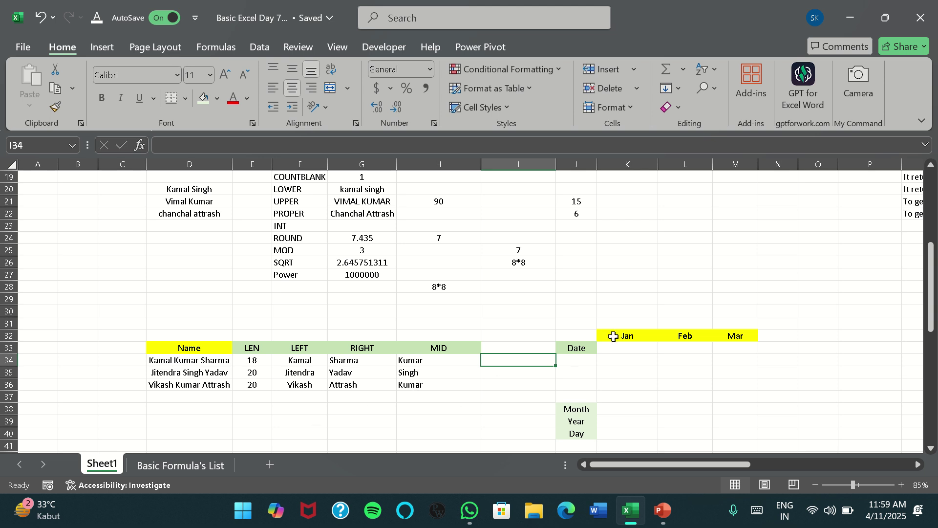
- Move the Date and month table in J32:N40 one column over so that it starts at K32
{"action": "left_click_drag", "start_coordinate": [576, 338], "coordinate": [780, 436]}
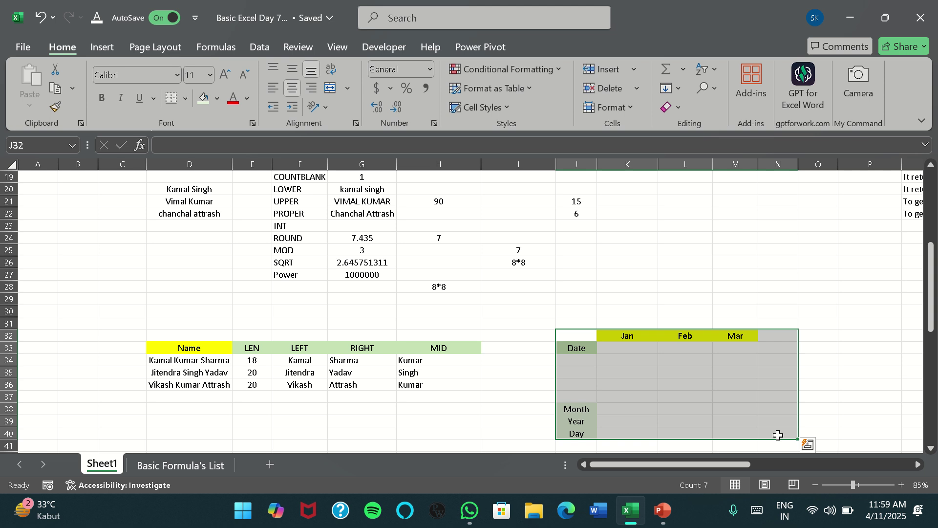
{"action": "key", "text": "ctrl+c"}
{"action": "left_click", "coordinate": [636, 336]}
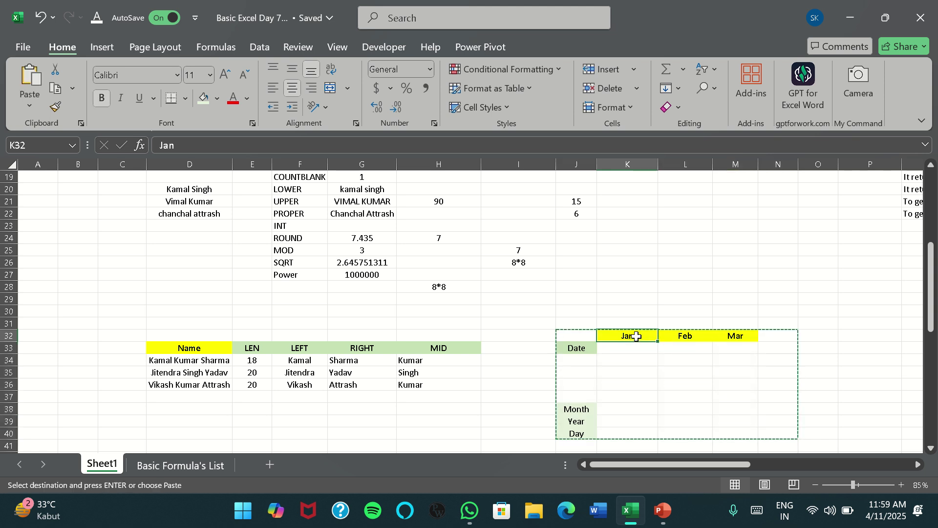
{"action": "key", "text": "Return"}
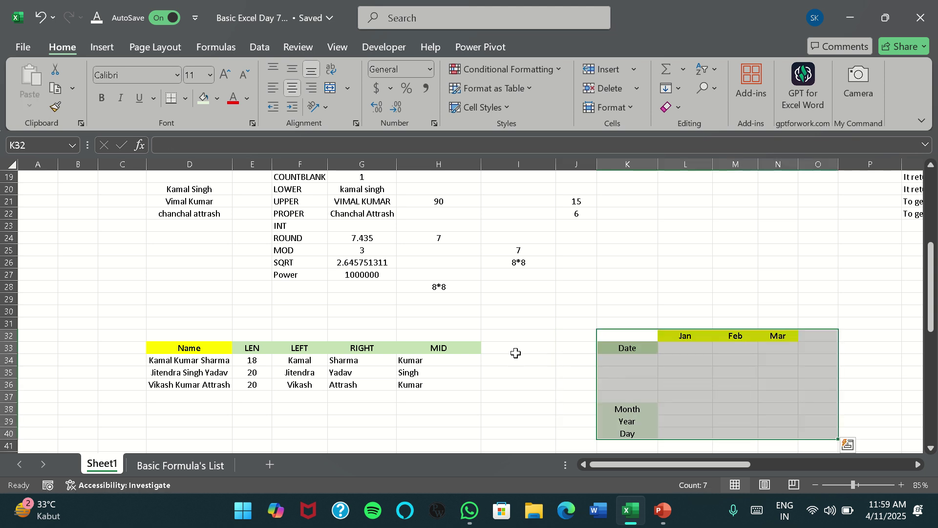
- Enter the heading "advance left" in I33, beside the MID heading
{"action": "left_click", "coordinate": [514, 350]}
{"action": "type", "text": "le"}
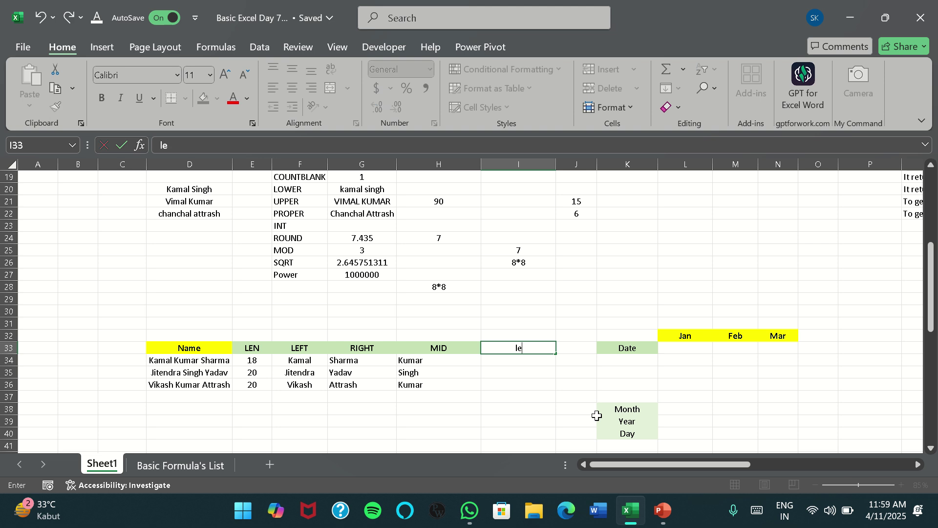
{"action": "key", "text": "BackSpace"}
{"action": "key", "text": "BackSpace"}
{"action": "type", "text": "advance"}
{"action": "key", "text": "Return"}
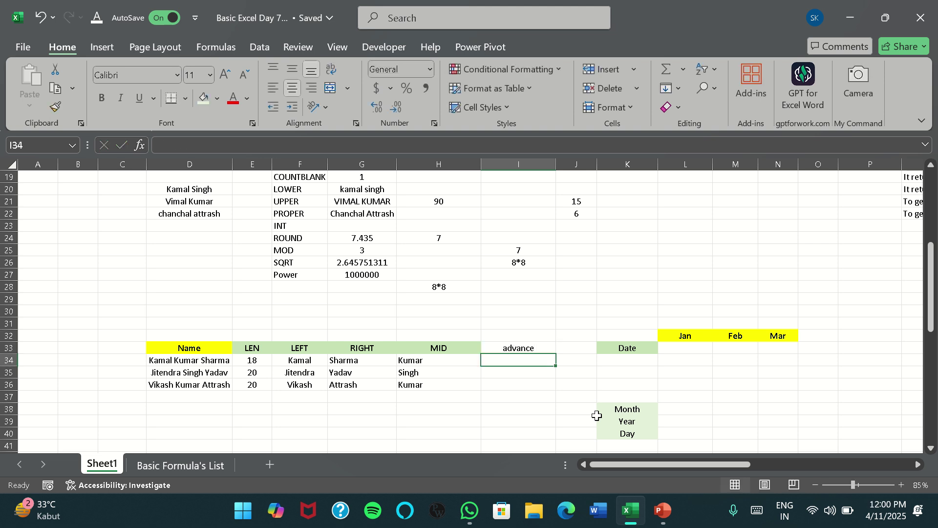
{"action": "key", "text": "Up"}
{"action": "key", "text": "F2"}
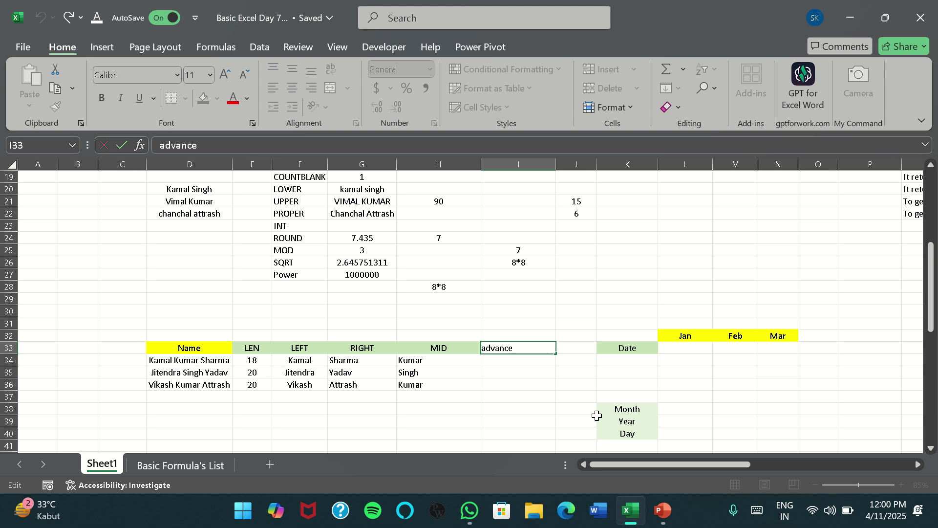
{"action": "type", "text": "left"}
{"action": "key", "text": "Return"}
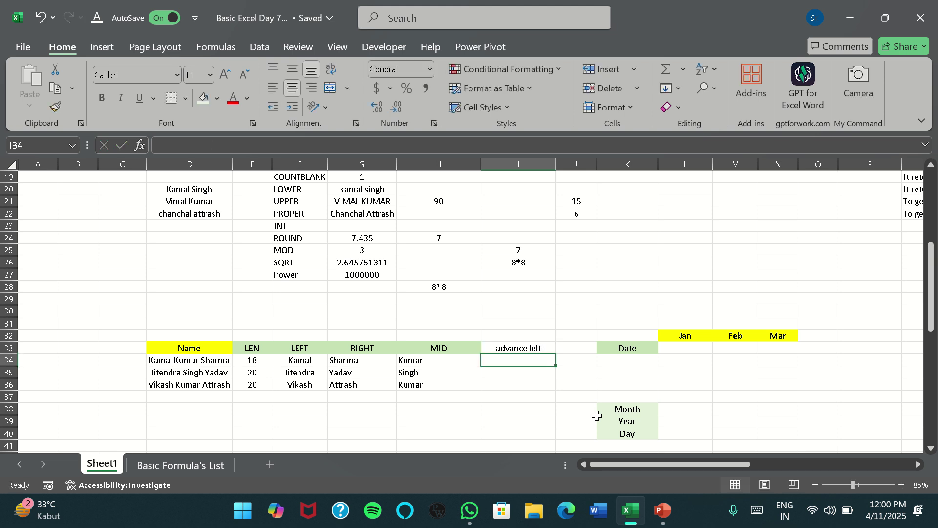
- Start a LEFT formula in I34 under the "advance left" heading, with D34 as its text argument
{"action": "type", "text": "=lef"}
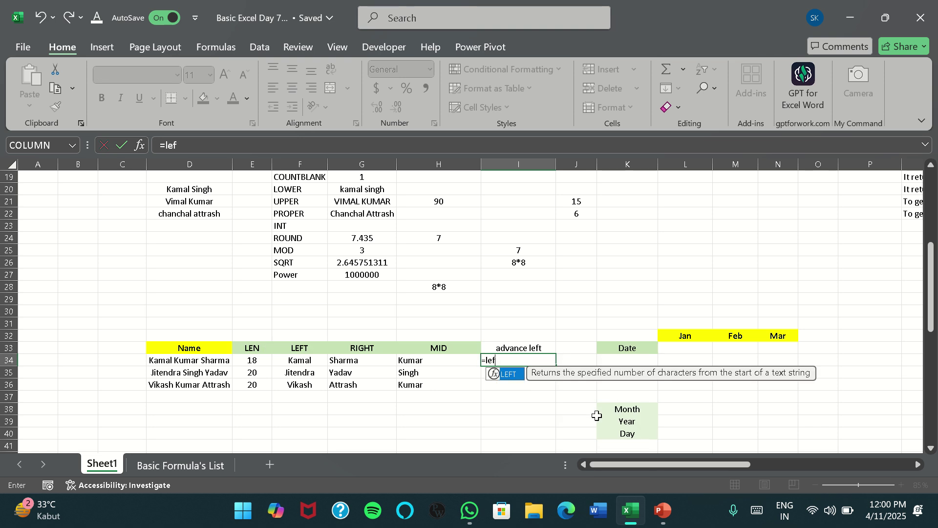
{"action": "key", "text": "Tab"}
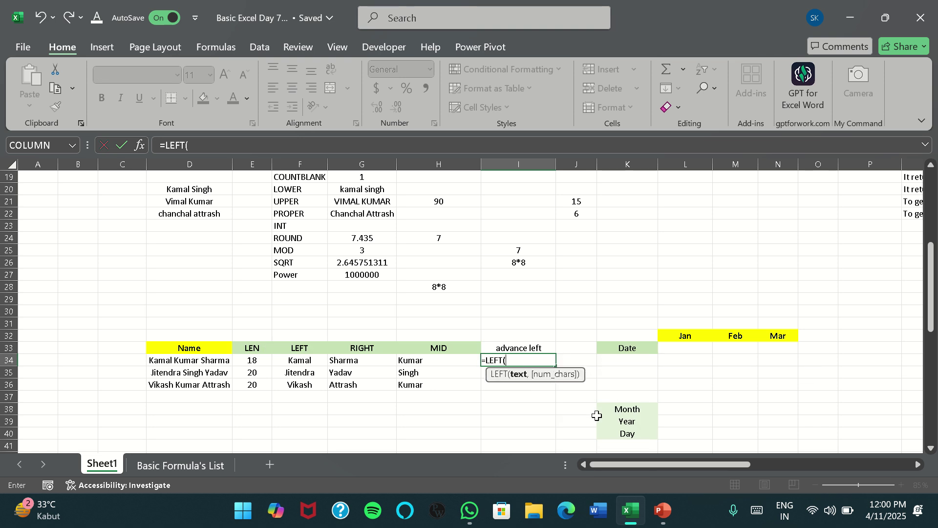
{"action": "key", "text": "Left"}
{"action": "key", "text": "Left"}
{"action": "key", "text": "Left"}
{"action": "key", "text": "Left"}
{"action": "key", "text": "Left"}
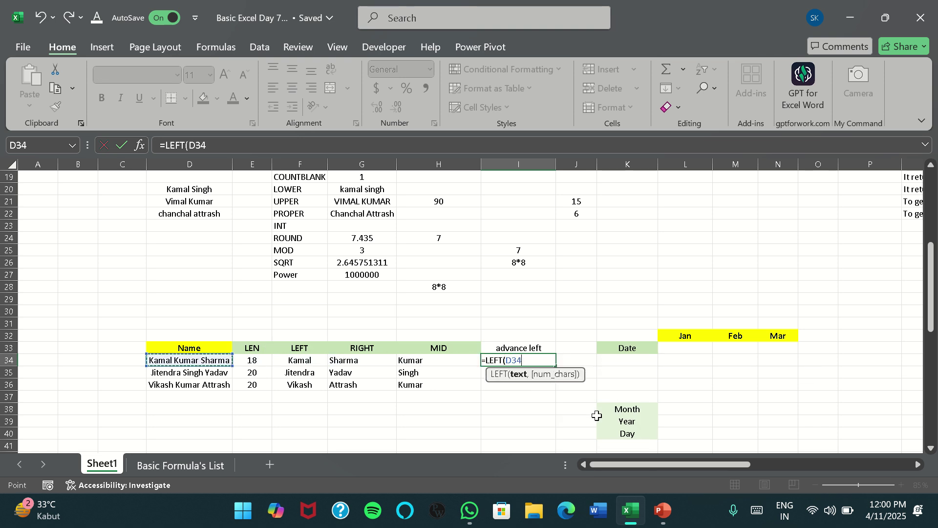
{"action": "type", "text": ","}
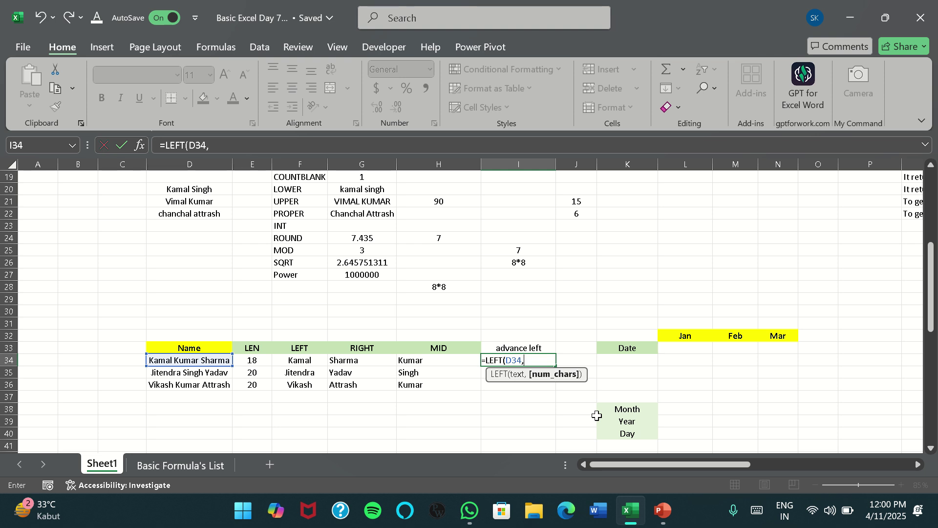
- Complete the I34 formula with FIND(" ",D34)-1 as the character count, giving =LEFT(D34,FIND(" ",D34)-1)
{"action": "type", "text": "find"}
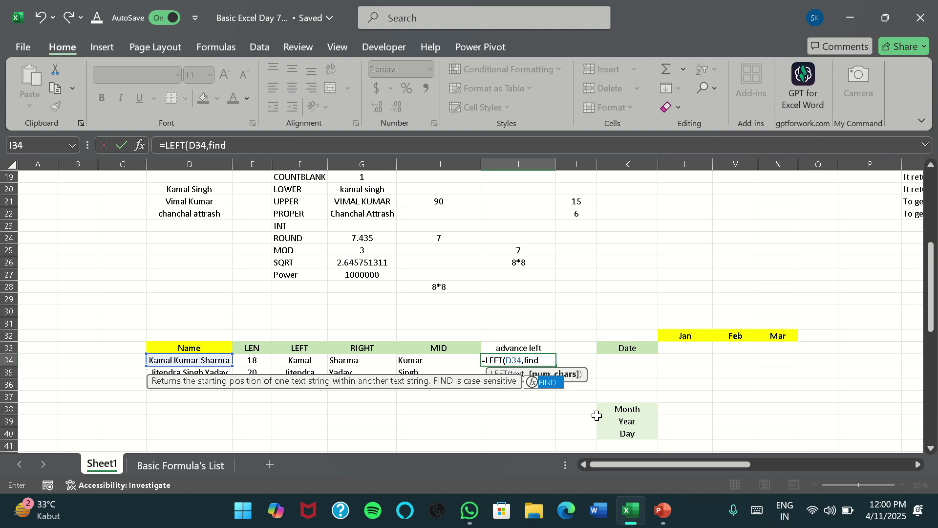
{"action": "type", "text": "("}
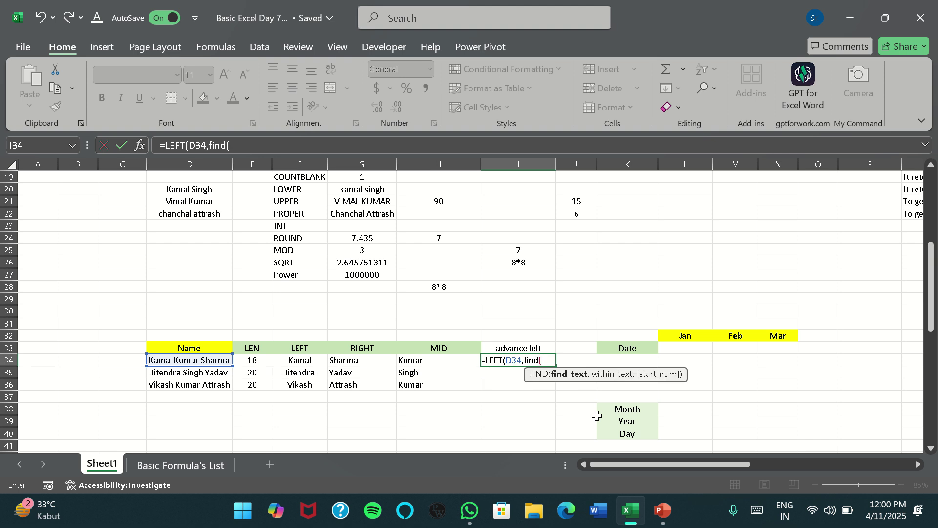
{"action": "type", "text": "\" \","}
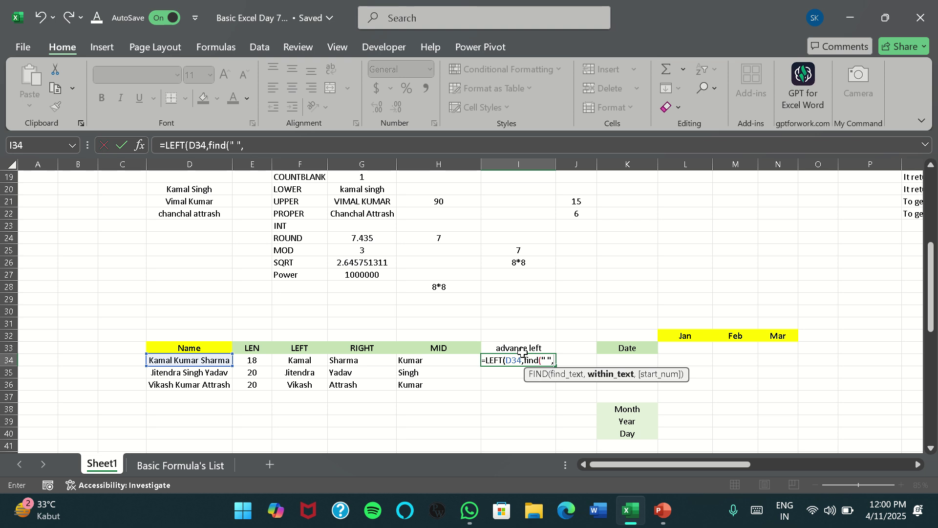
{"action": "left_click", "coordinate": [186, 362]}
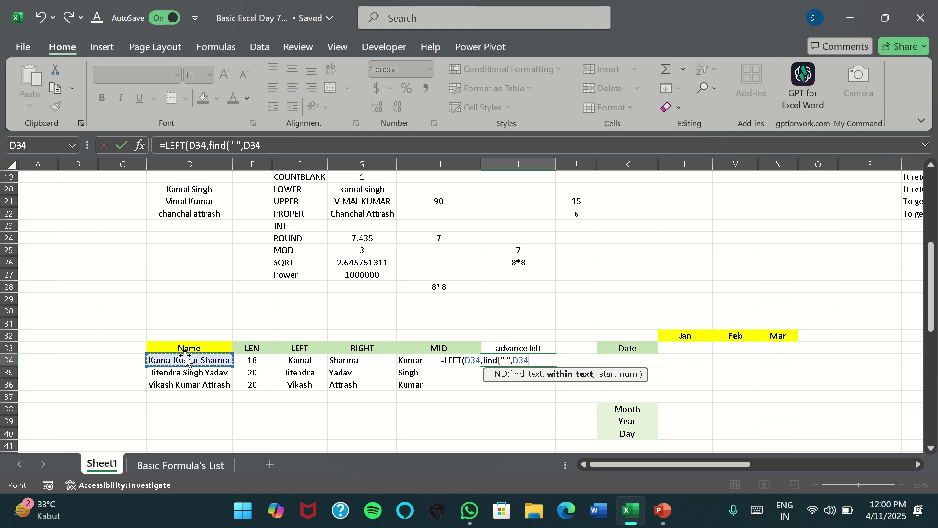
{"action": "type", "text": ","}
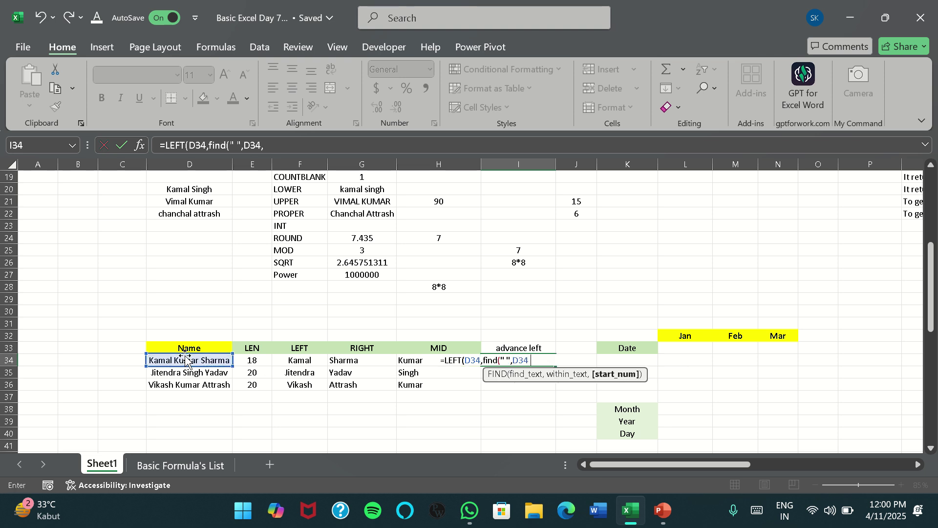
{"action": "key", "text": "BackSpace"}
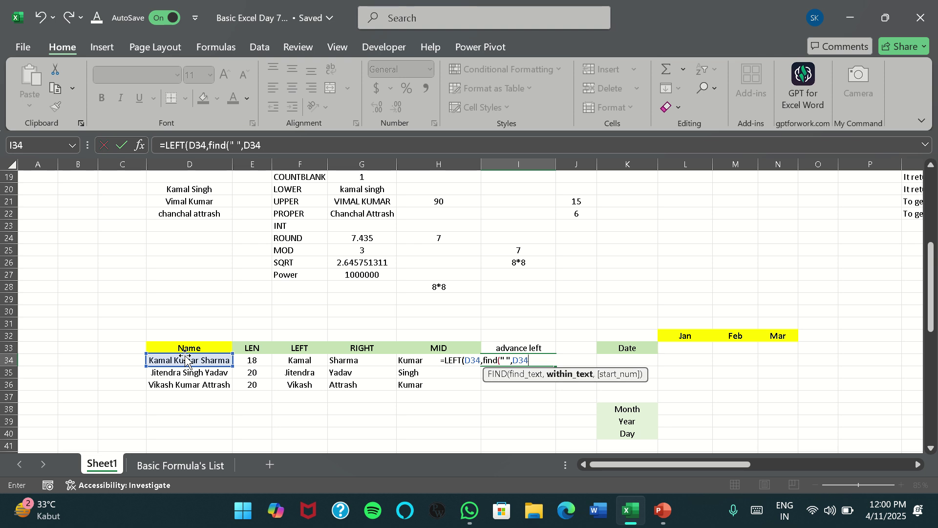
{"action": "type", "text": ")"}
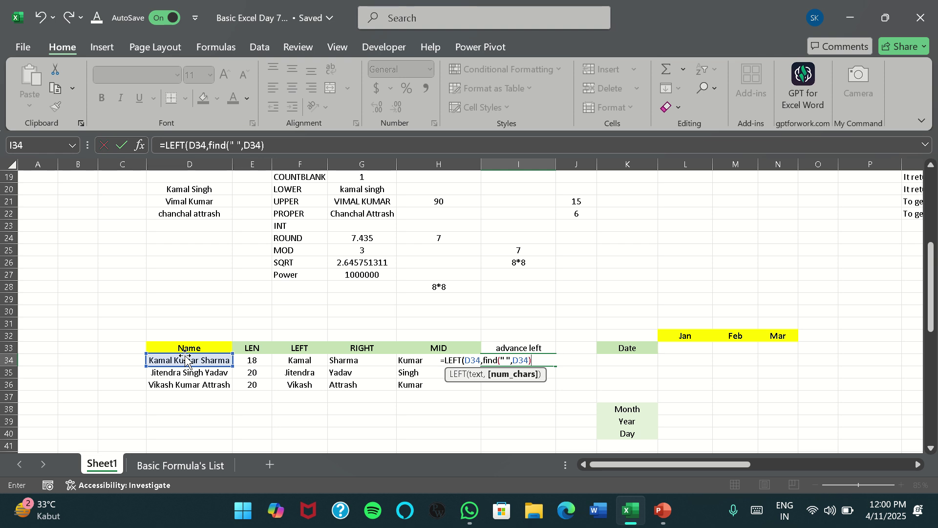
{"action": "type", "text": "1)"}
{"action": "key", "text": "ctrl+Return"}
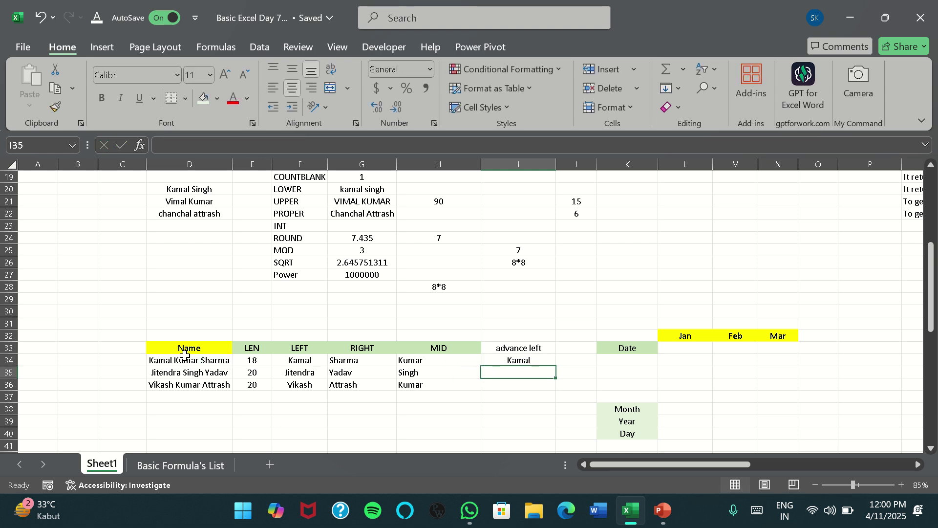
- Fill the LEFT and FIND formula from I34 down to I36
{"action": "key", "text": "shift+Down"}
{"action": "key", "text": "shift+Down"}
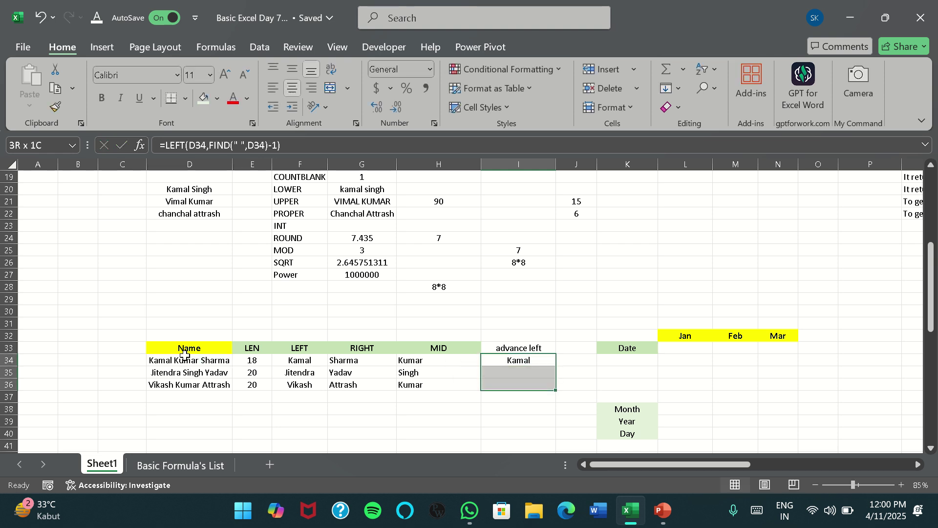
{"action": "key", "text": "ctrl+d"}
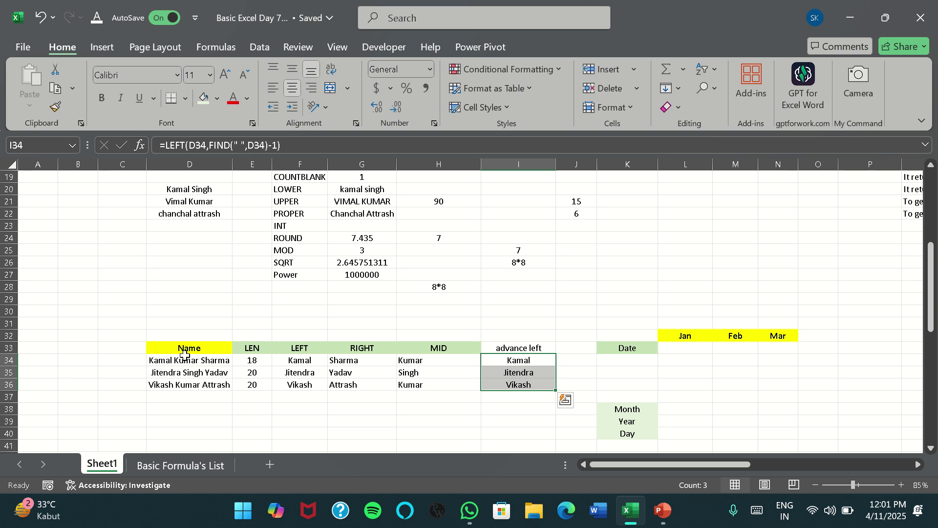
- Compare the fixed-length LEFT formulas in F34:F36 with the LEFT and FIND formula in column I
{"action": "key", "text": "Up"}
{"action": "key", "text": "Down"}
{"action": "key", "text": "Left"}
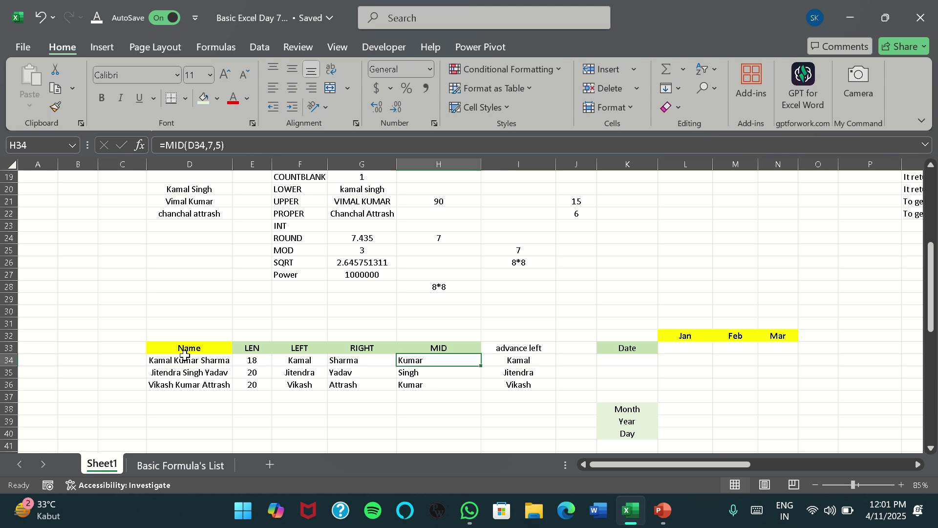
{"action": "key", "text": "Left"}
{"action": "key", "text": "Left"}
{"action": "key", "text": "Down"}
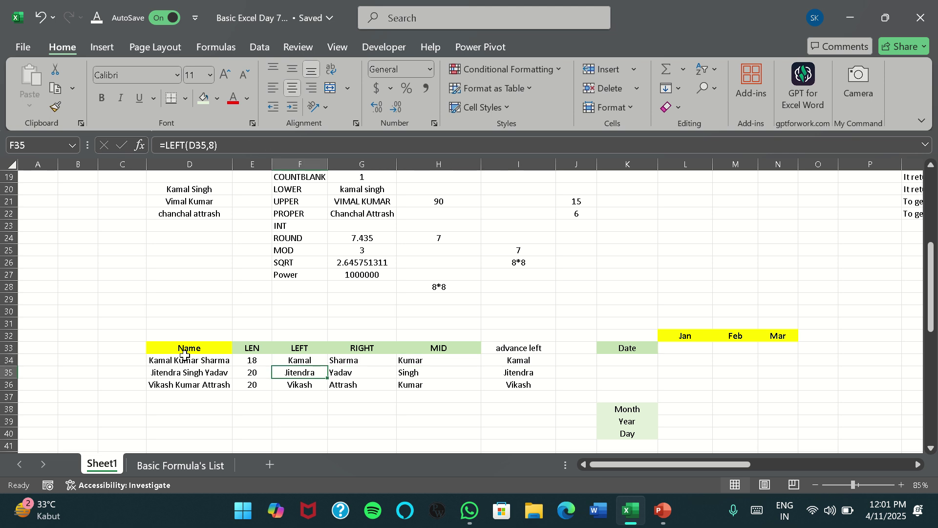
{"action": "key", "text": "Up"}
{"action": "key", "text": "Down"}
{"action": "key", "text": "Down"}
{"action": "key", "text": "Right"}
{"action": "key", "text": "Right"}
{"action": "key", "text": "Right"}
{"action": "key", "text": "Right"}
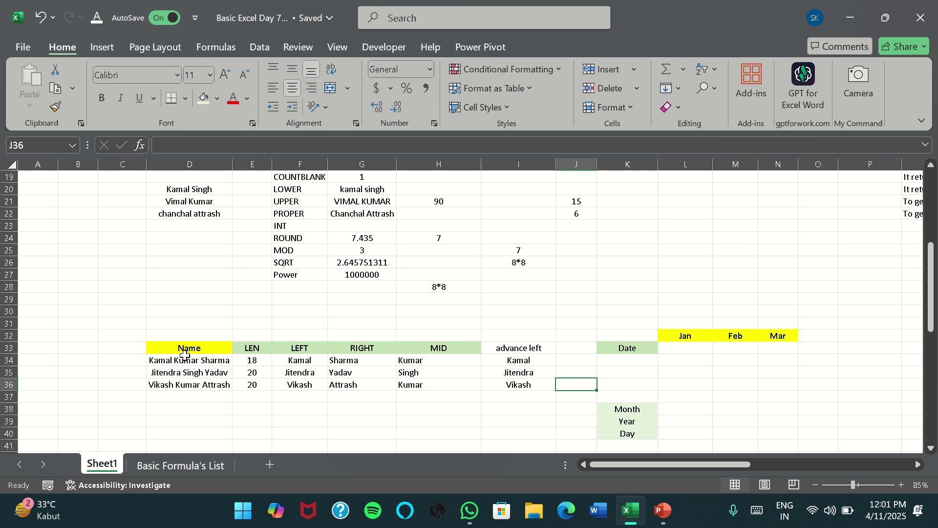
{"action": "key", "text": "Left"}
{"action": "key", "text": "Up"}
{"action": "key", "text": "Up"}
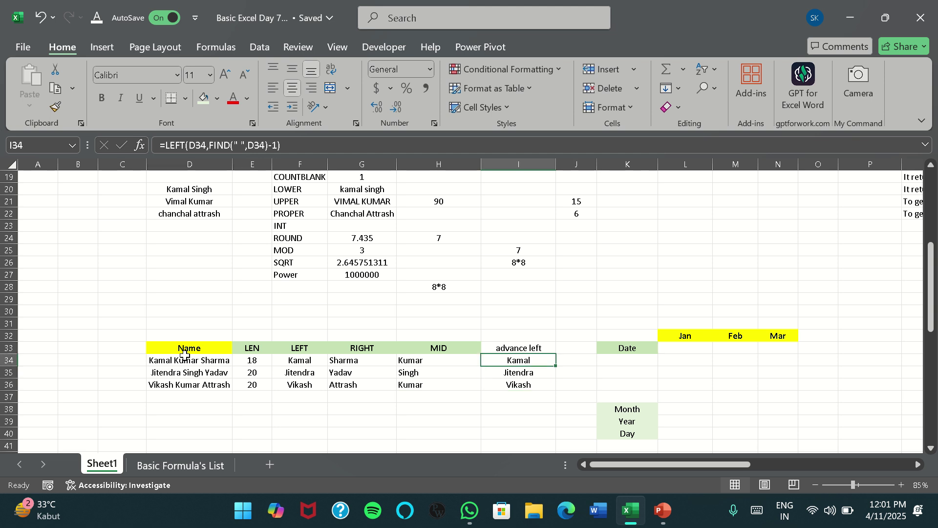
- Examine the filled formulas under the "advance left" heading in I34:I36 for all three names
{"action": "key", "text": "Down"}
{"action": "key", "text": "Down"}
{"action": "key", "text": "Down"}
{"action": "key", "text": "Up"}
{"action": "key", "text": "Up"}
{"action": "key", "text": "Up"}
{"action": "key", "text": "Up"}
{"action": "key", "text": "Down"}
{"action": "key", "text": "Up"}
{"action": "key", "text": "Down"}
{"action": "key", "text": "Down"}
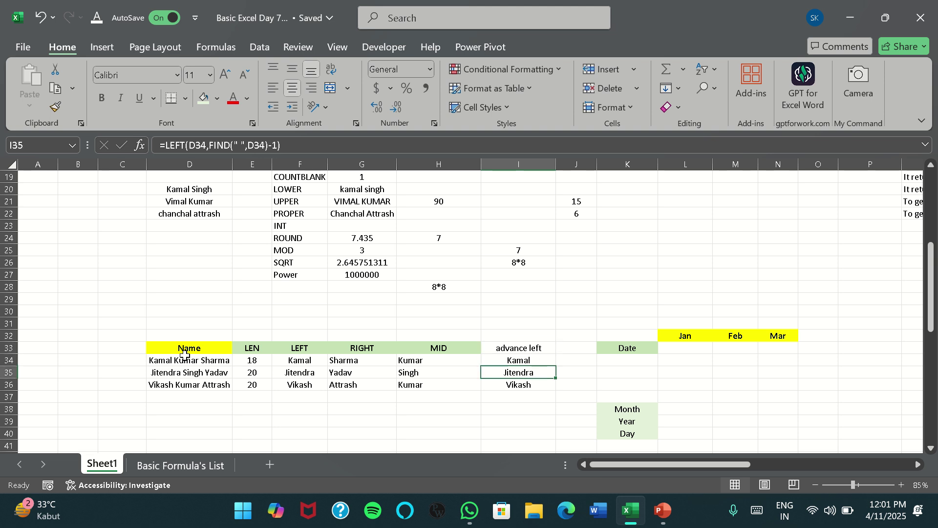
{"action": "key", "text": "Down"}
{"action": "key", "text": "Up"}
{"action": "key", "text": "Left"}
{"action": "key", "text": "Left"}
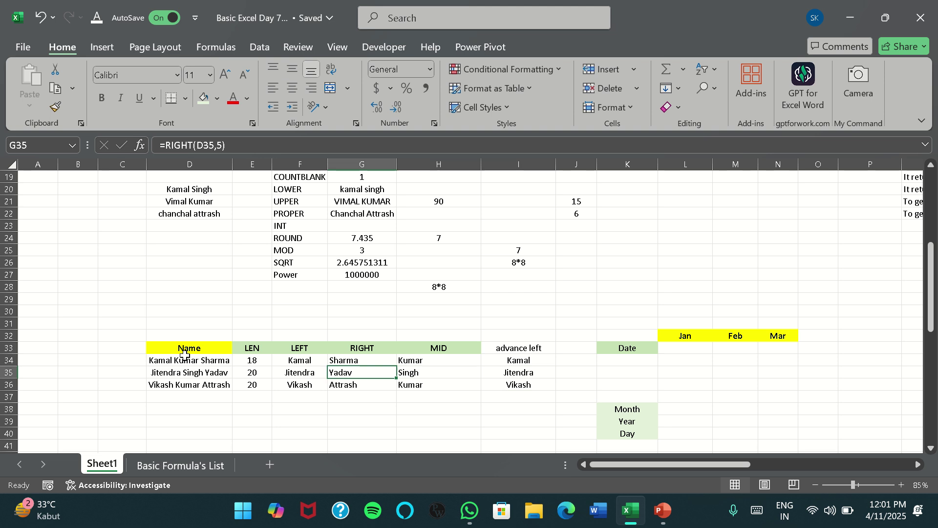
{"action": "key", "text": "Up"}
{"action": "key", "text": "Right"}
{"action": "key", "text": "Right"}
{"action": "key", "text": "Right"}
{"action": "key", "text": "Left"}
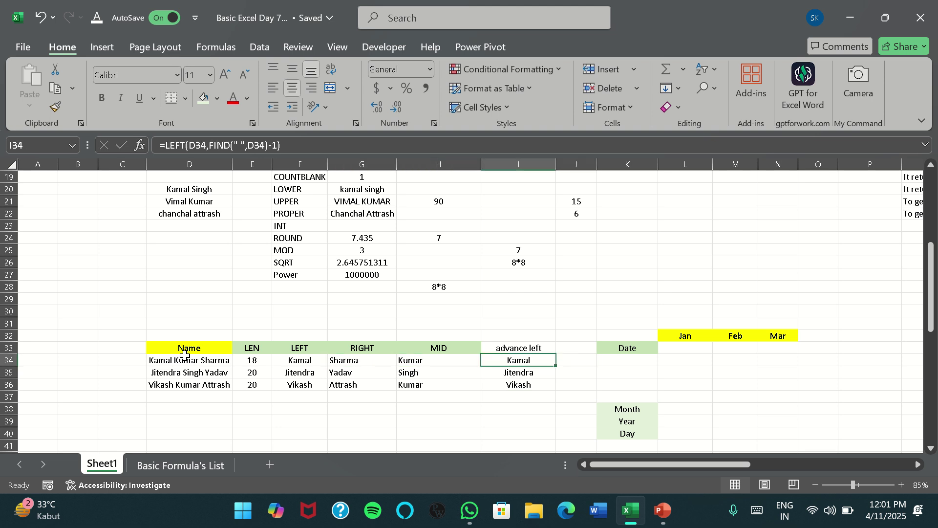
{"action": "key", "text": "Up"}
{"action": "key", "text": "Down"}
{"action": "key", "text": "Down"}
{"action": "key", "text": "Down"}
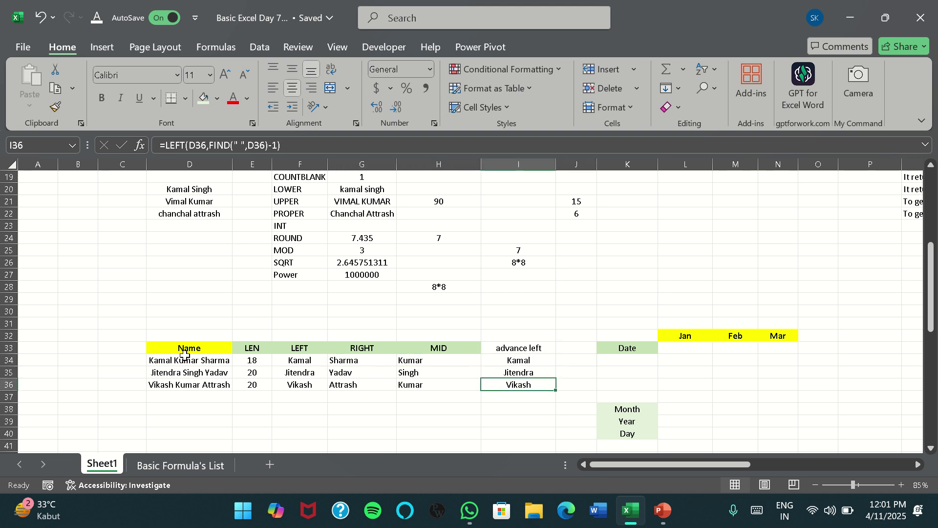
{"action": "key", "text": "Right"}
{"action": "key", "text": "Right"}
{"action": "key", "text": "Right"}
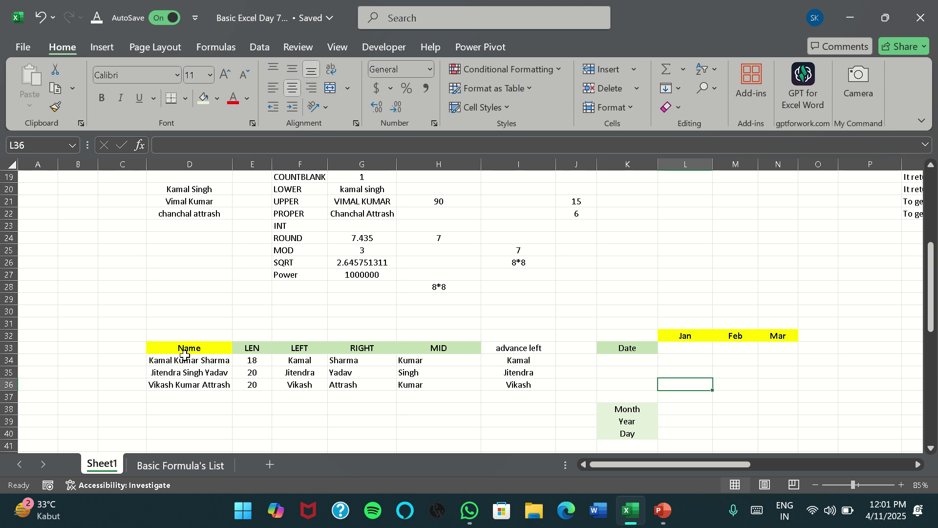
{"action": "key", "text": "Right"}
{"action": "key", "text": "Right"}
{"action": "key", "text": "Right"}
{"action": "key", "text": "Right"}
{"action": "key", "text": "Right"}
{"action": "key", "text": "Right"}
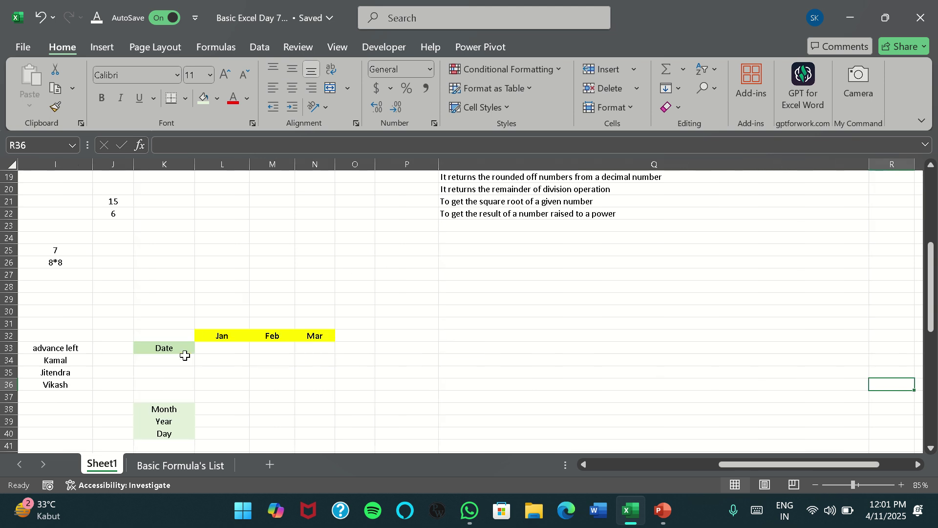
{"action": "key", "text": "Left"}
{"action": "key", "text": "Left"}
{"action": "key", "text": "Left"}
{"action": "key", "text": "Left"}
{"action": "key", "text": "Left"}
{"action": "key", "text": "Left"}
{"action": "key", "text": "Left"}
{"action": "key", "text": "Left"}
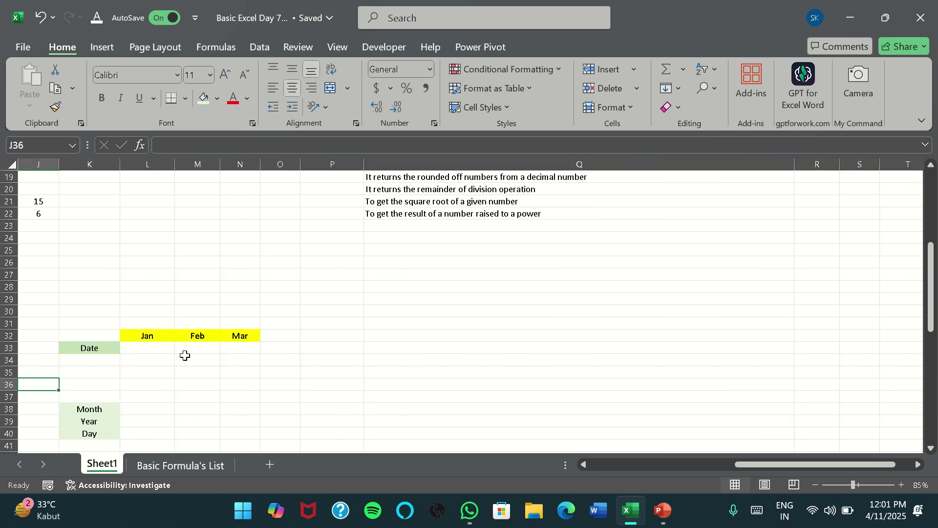
- Look over the Jan, Feb and Mar headings and the empty Date row of the table at K32:N40
{"action": "key", "text": "Up"}
{"action": "key", "text": "Up"}
{"action": "key", "text": "Up"}
{"action": "key", "text": "Right"}
{"action": "key", "text": "Right"}
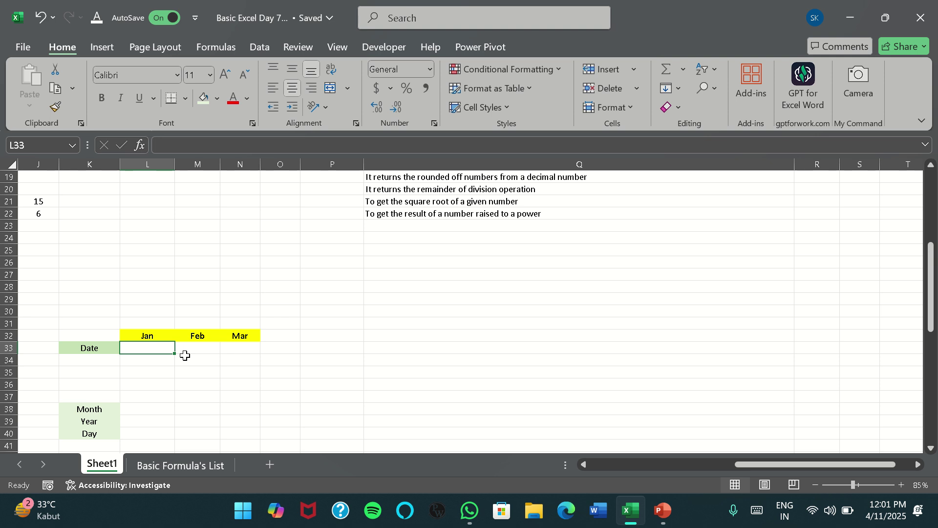
{"action": "key", "text": "Up"}
{"action": "key", "text": "Right"}
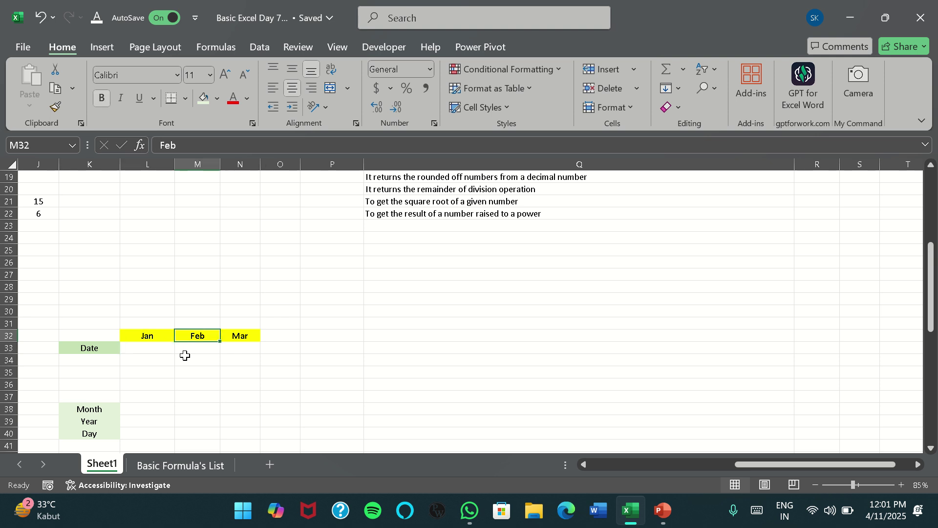
{"action": "key", "text": "Right"}
{"action": "key", "text": "Down"}
{"action": "key", "text": "Left"}
{"action": "key", "text": "Left"}
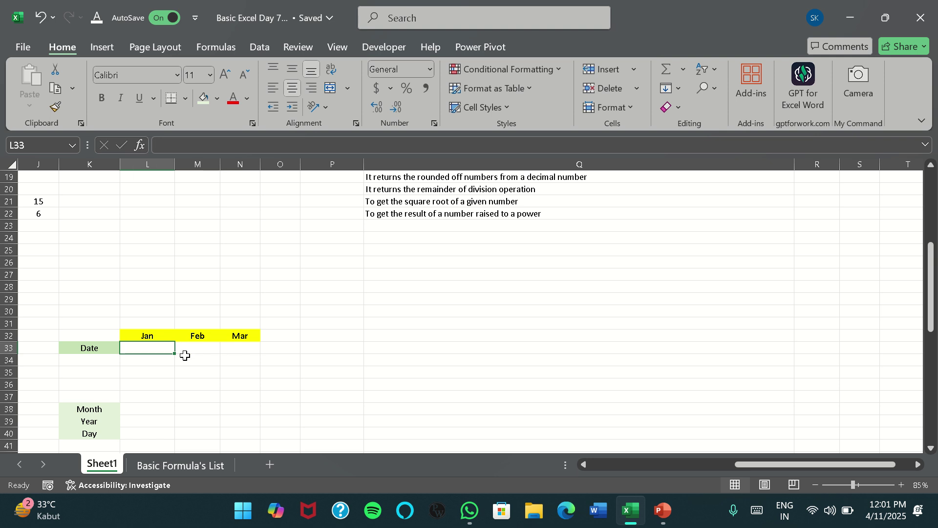
{"action": "type", "text": "="}
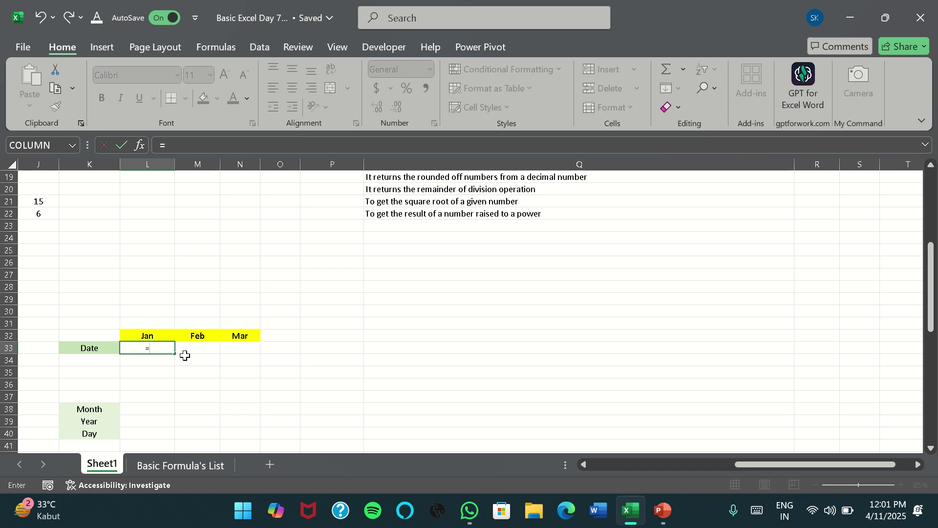
{"action": "type", "text": "day"}
{"action": "key", "text": "BackSpace"}
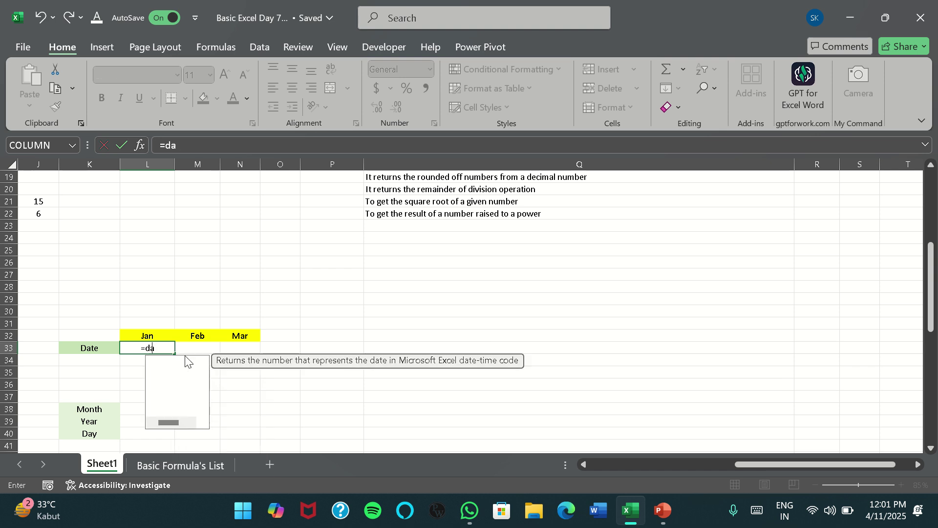
{"action": "key", "text": "BackSpace"}
{"action": "key", "text": "Escape"}
{"action": "key", "text": "Left"}
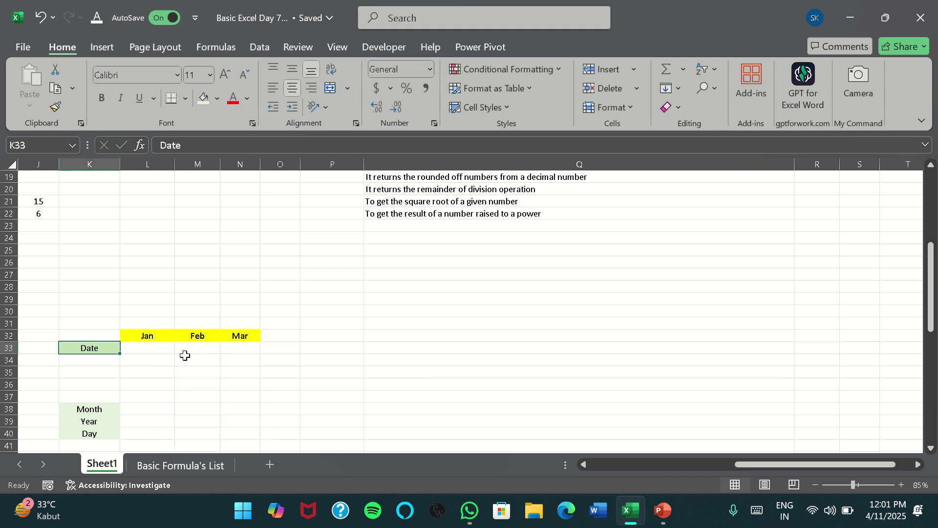
- Start a DATE formula in P33 with YEAR(TODAY()) as its year argument
{"action": "key", "text": "Right"}
{"action": "key", "text": "Right"}
{"action": "key", "text": "Right"}
{"action": "key", "text": "Right"}
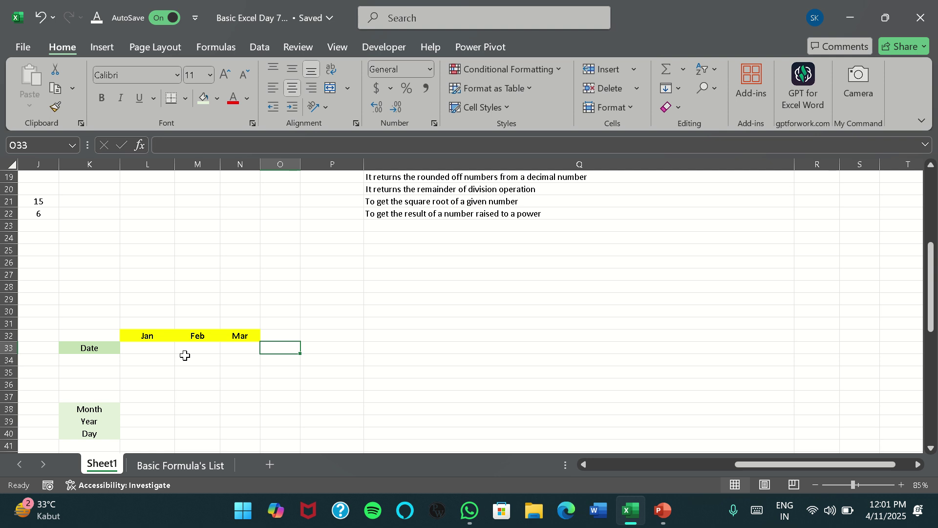
{"action": "key", "text": "Right"}
{"action": "type", "text": "=da"}
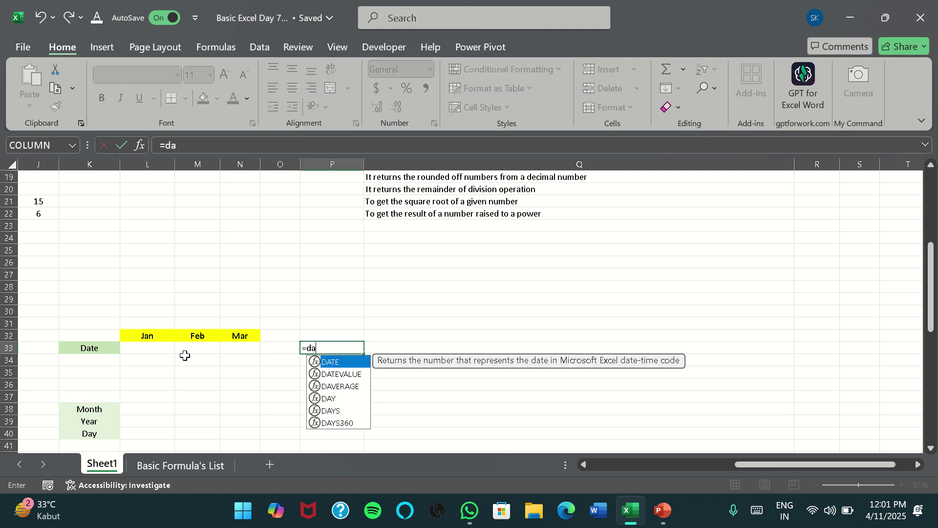
{"action": "type", "text": "te"}
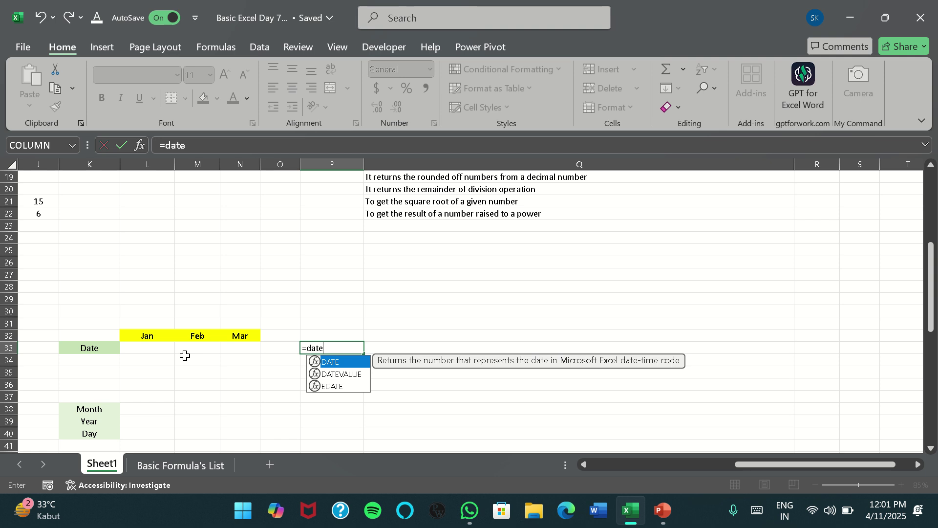
{"action": "type", "text": "("}
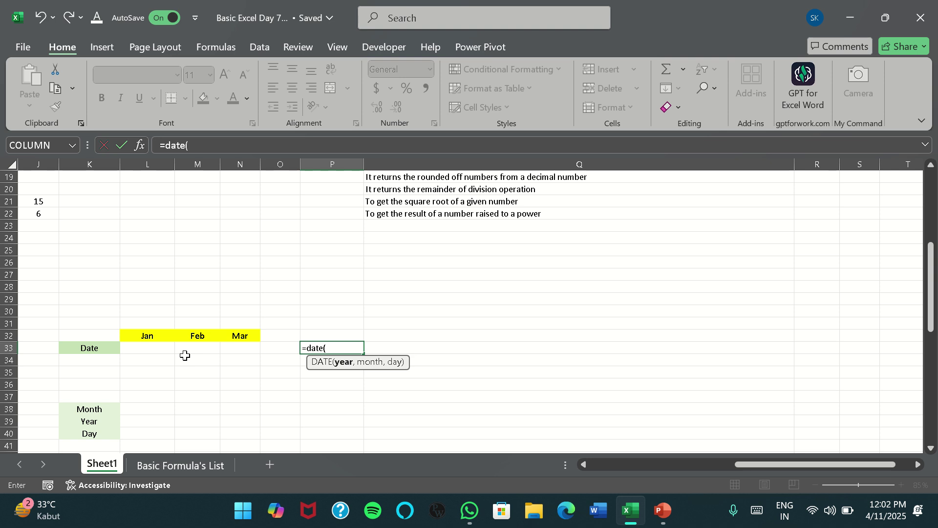
{"action": "type", "text": "year"}
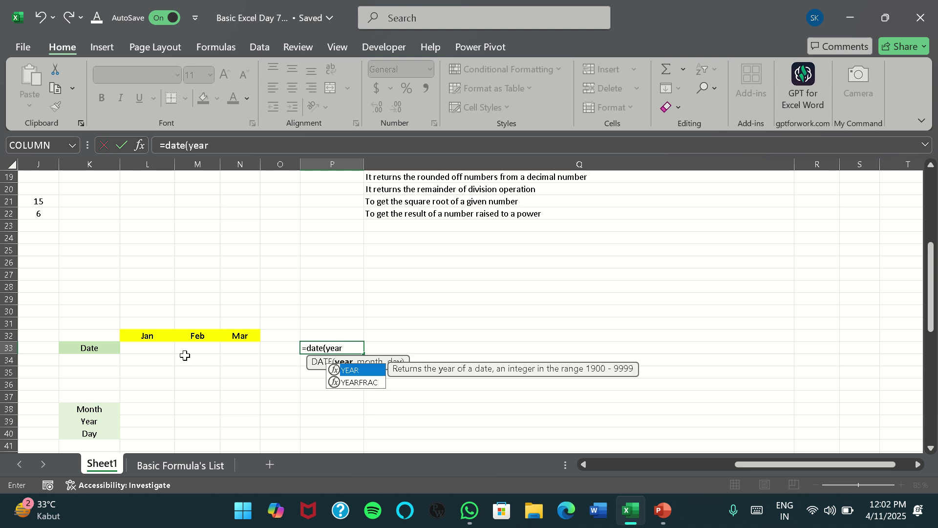
{"action": "type", "text": "(to"}
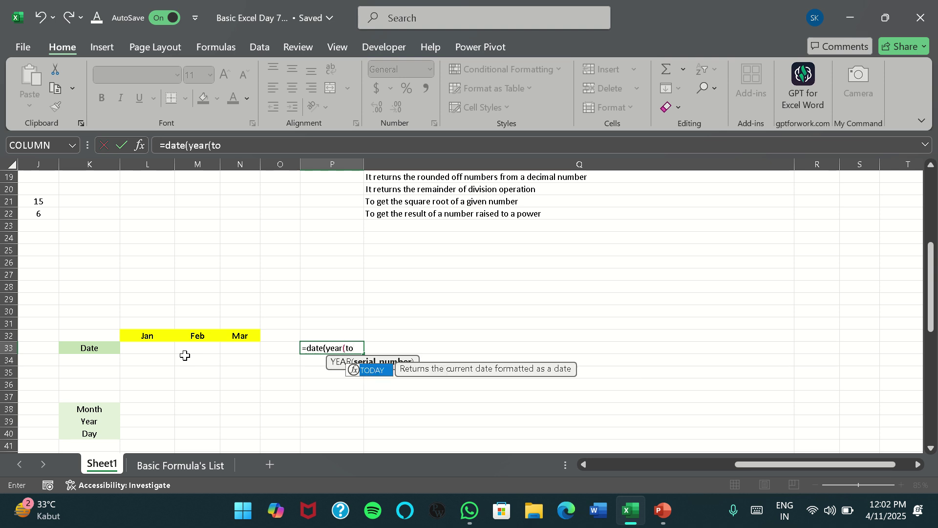
{"action": "type", "text": "day())"}
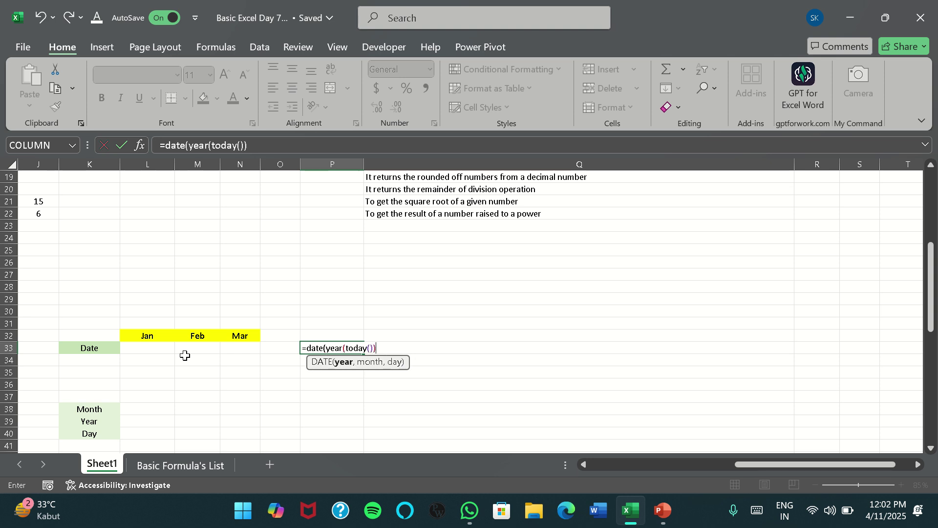
- Complete the DATE formula in P33 with MONTH(TODAY()) as the month and 31 as the day
{"action": "type", "text": ",month"}
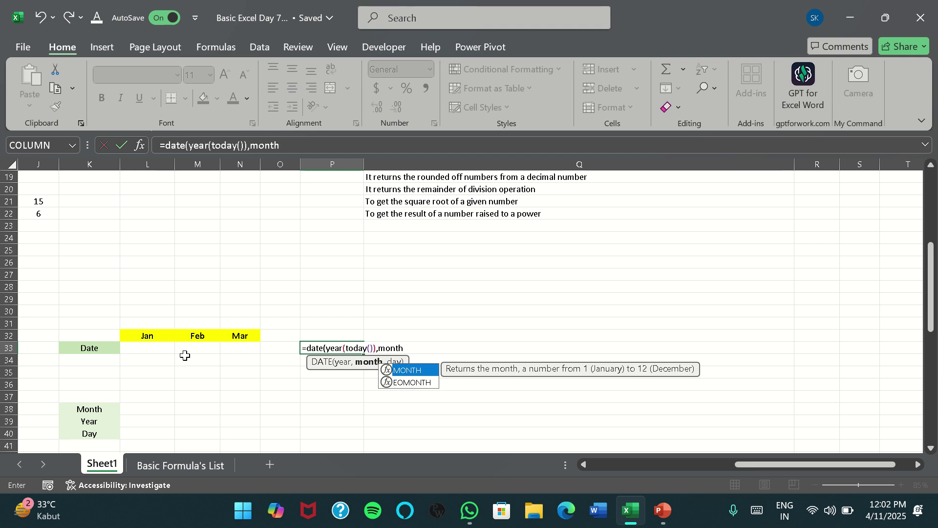
{"action": "key", "text": "Tab"}
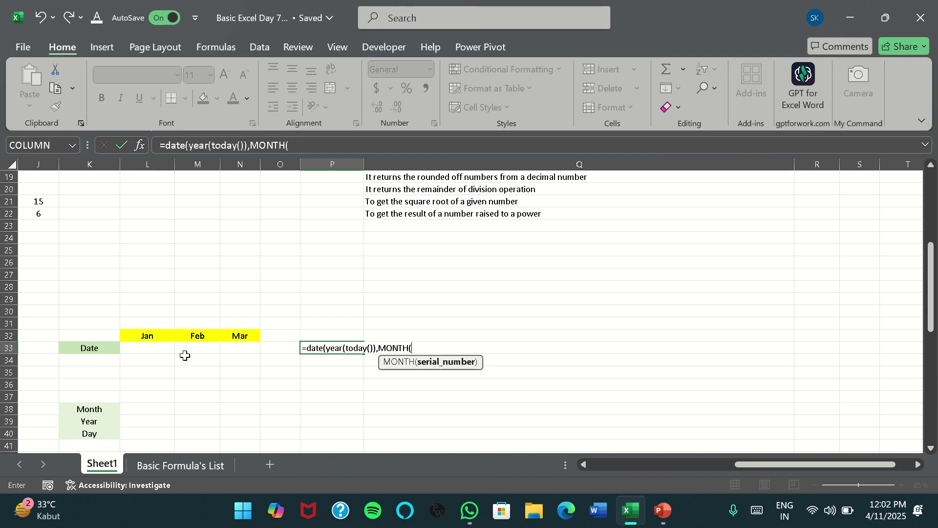
{"action": "type", "text": "toda"}
{"action": "key", "text": "Tab"}
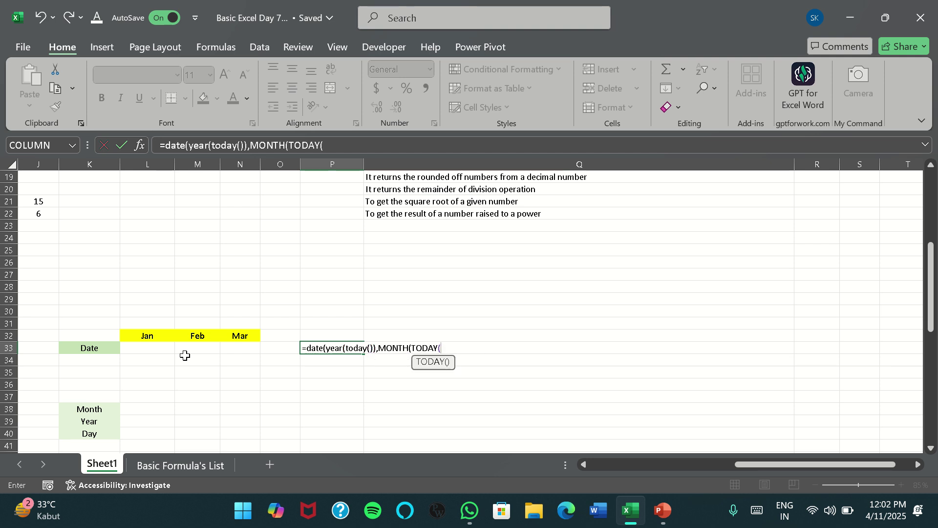
{"action": "type", "text": "),"}
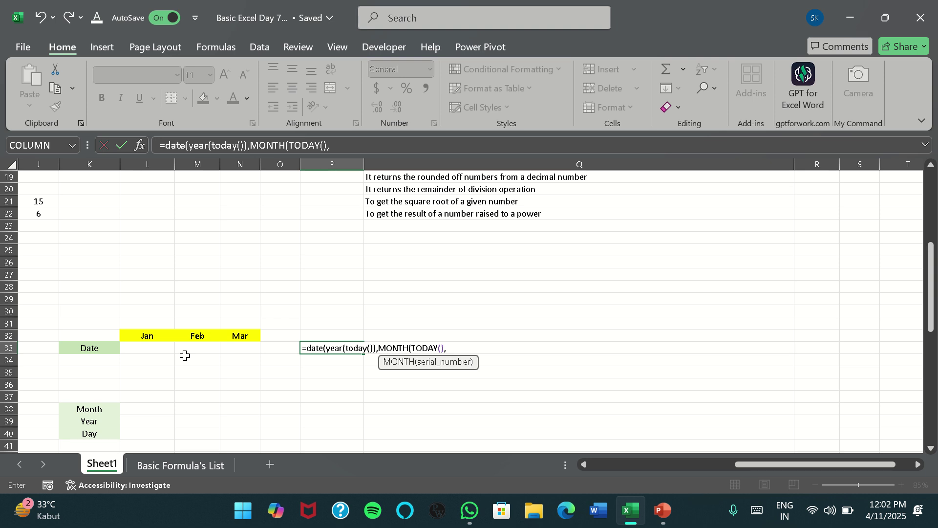
{"action": "key", "text": "BackSpace"}
{"action": "type", "text": "),"}
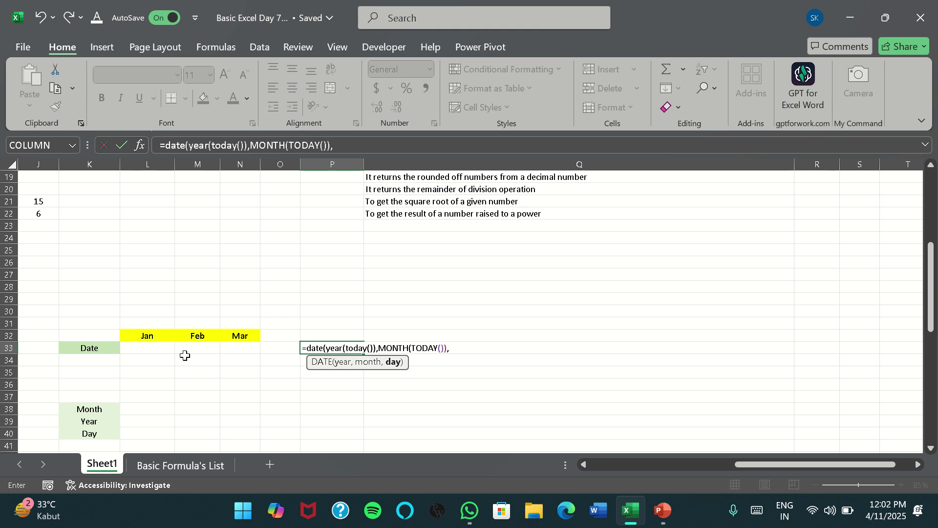
{"action": "type", "text": "3 "}
{"action": "type", "text": ")"}
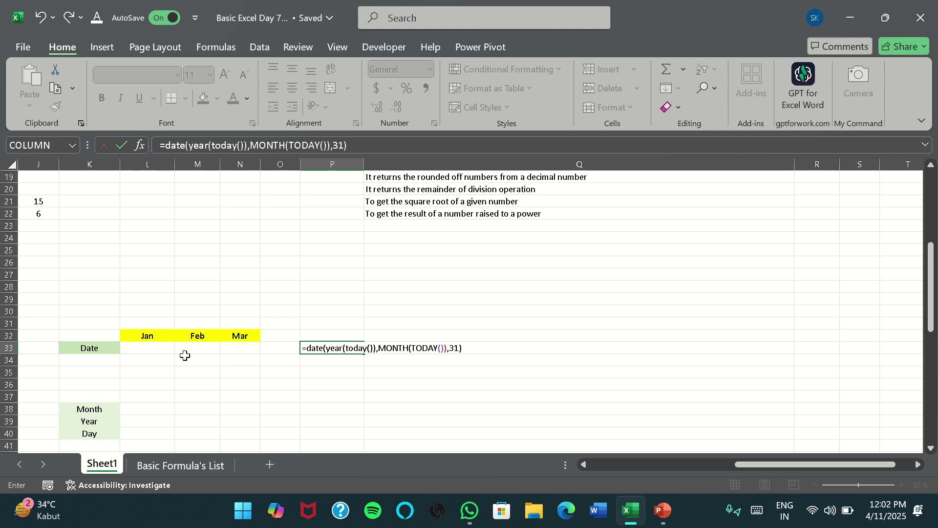
{"action": "key", "text": "ctrl+Return"}
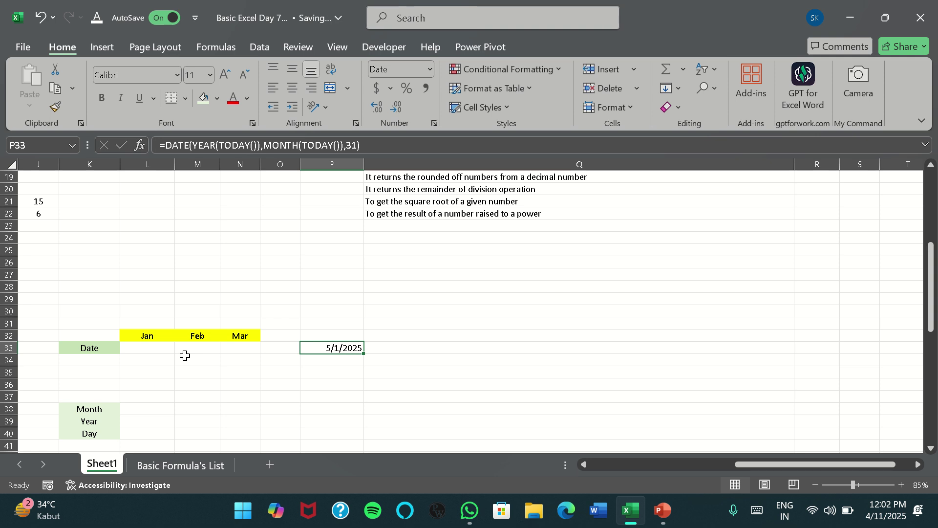
- Change the day argument of the DATE formula in P33 to 30
{"action": "left_click", "coordinate": [356, 144]}
{"action": "key", "text": "BackSpace"}
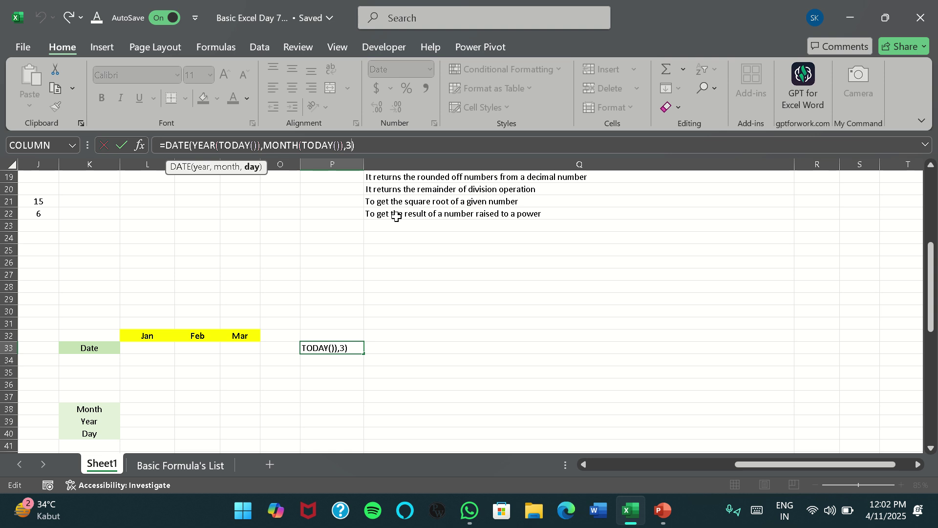
{"action": "type", "text": "0"}
{"action": "key", "text": "Return"}
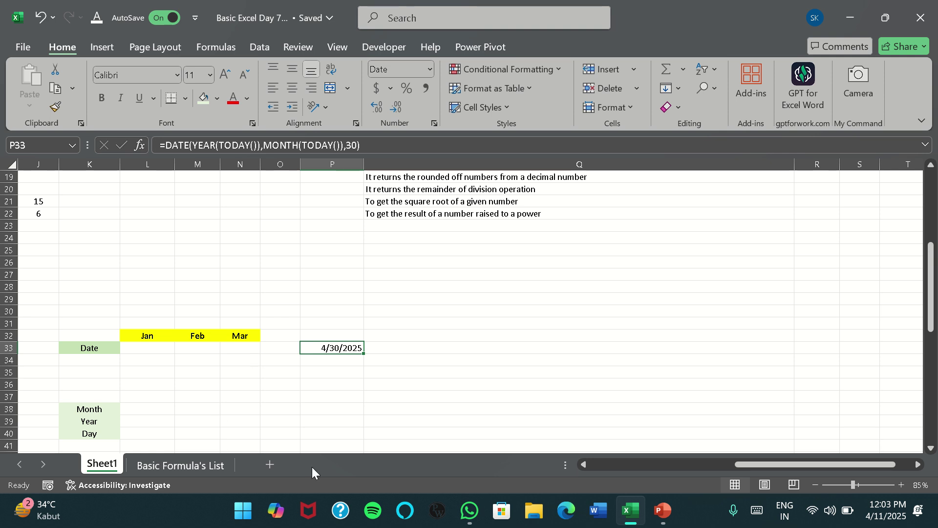
- Replace the formula in P33 with =DATE(2026,4,11)
{"action": "type", "text": "="}
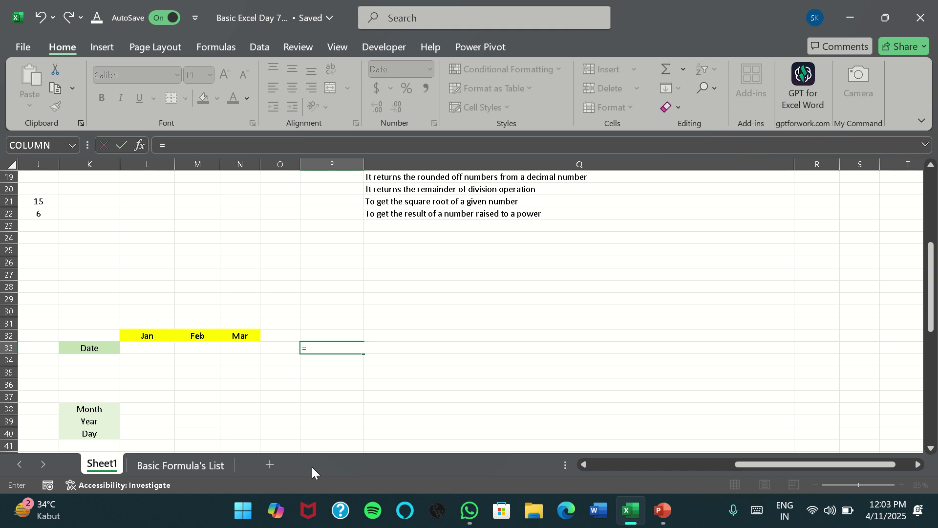
{"action": "type", "text": "day"}
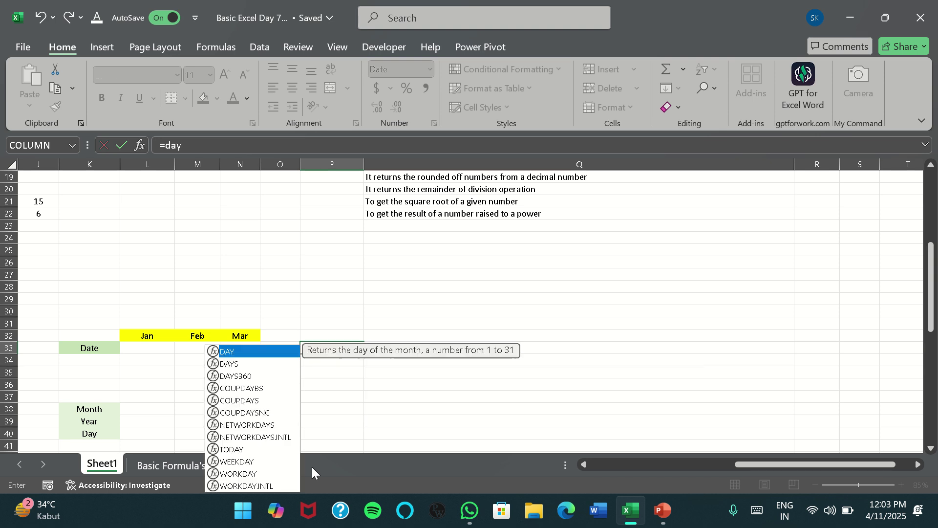
{"action": "type", "text": "t"}
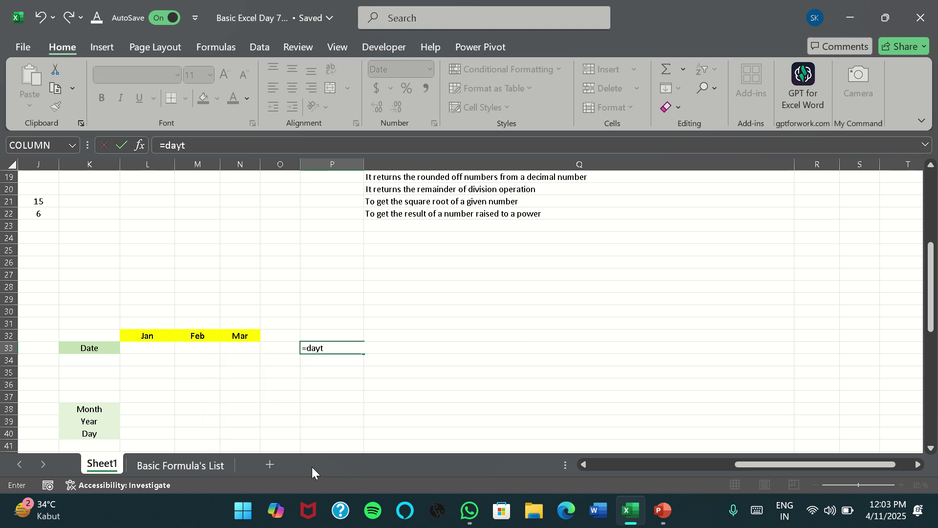
{"action": "key", "text": "BackSpace"}
{"action": "key", "text": "BackSpace"}
{"action": "type", "text": "te"}
{"action": "key", "text": "Tab"}
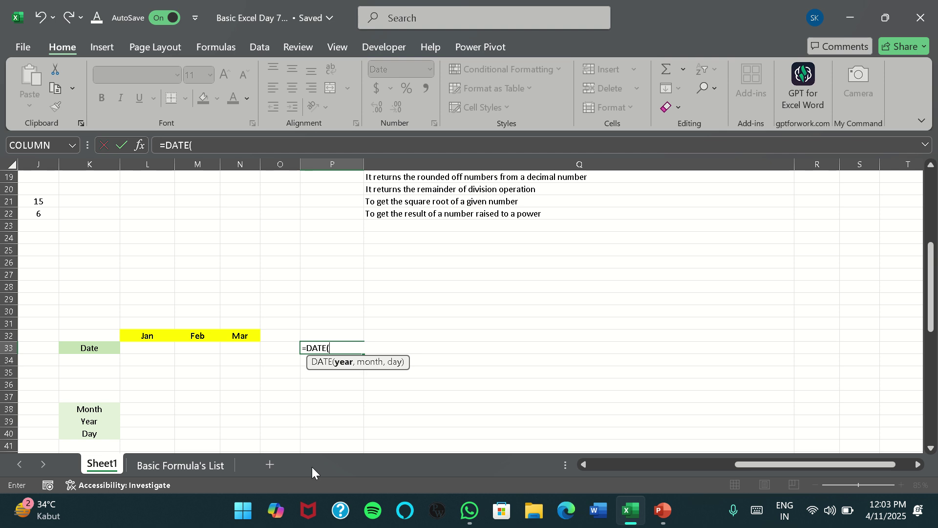
{"action": "type", "text": "2026,"}
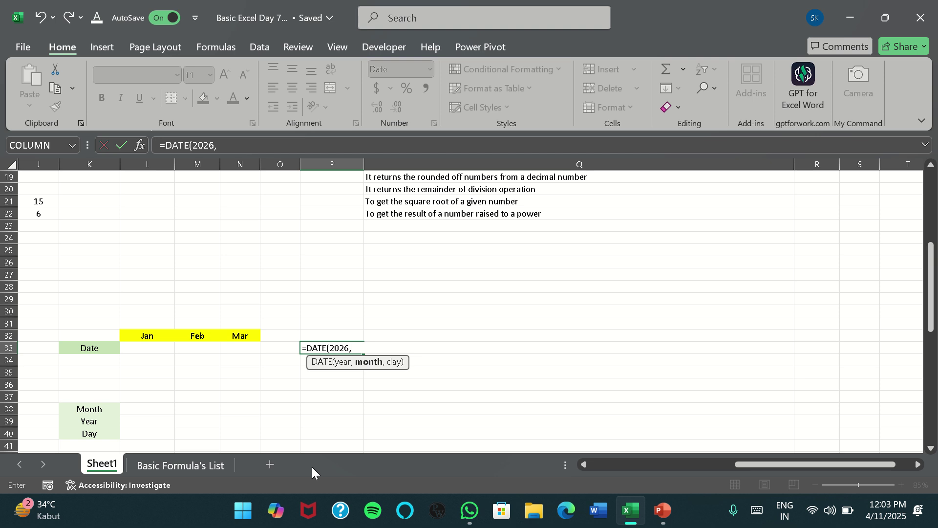
{"action": "type", "text": "4,11"}
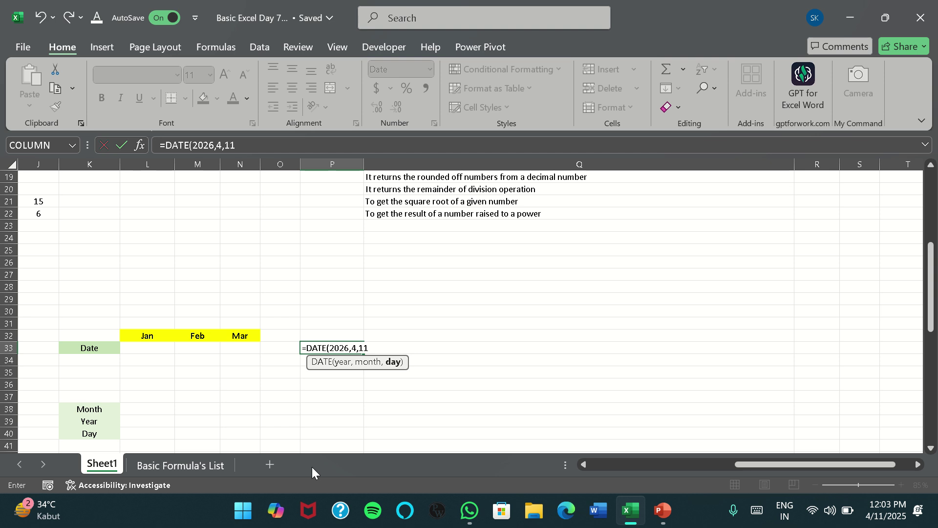
{"action": "type", "text": ")"}
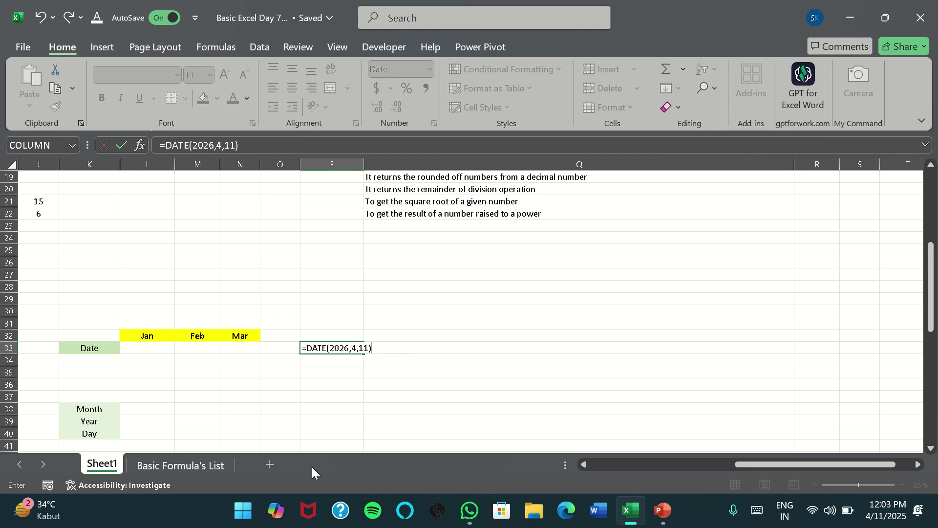
{"action": "key", "text": "ctrl+Return"}
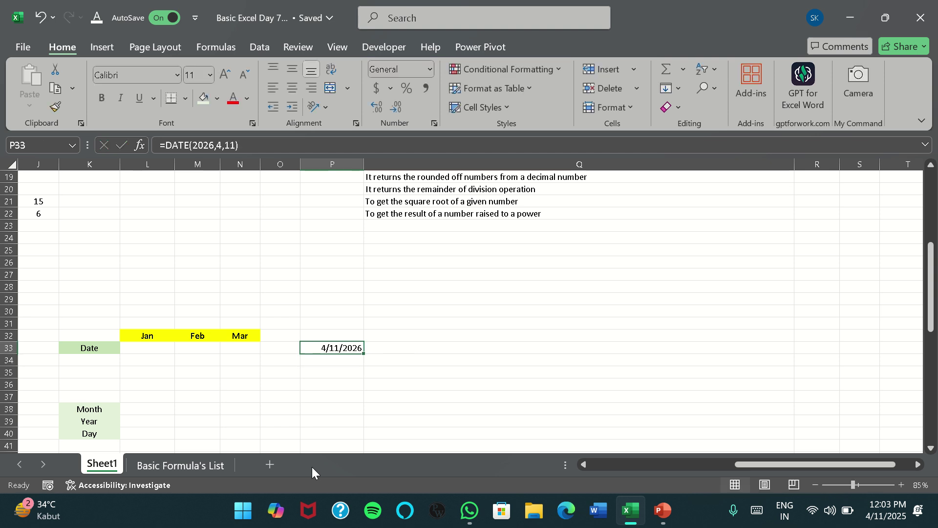
- Wrap the P33 date in TEXT with the format "ddd", and check the weekday of 11 April in the system calendar
{"action": "left_click", "coordinate": [164, 145]}
{"action": "type", "text": "da"}
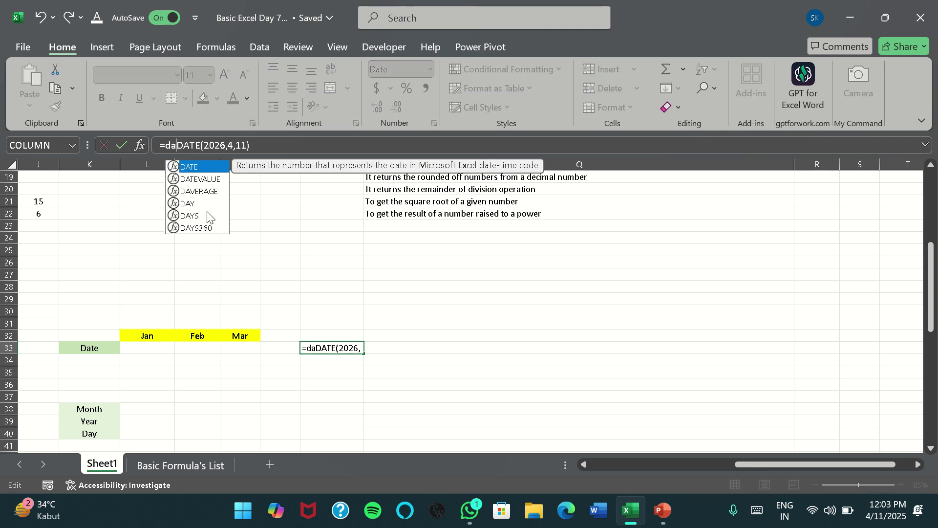
{"action": "key", "text": "BackSpace"}
{"action": "key", "text": "BackSpace"}
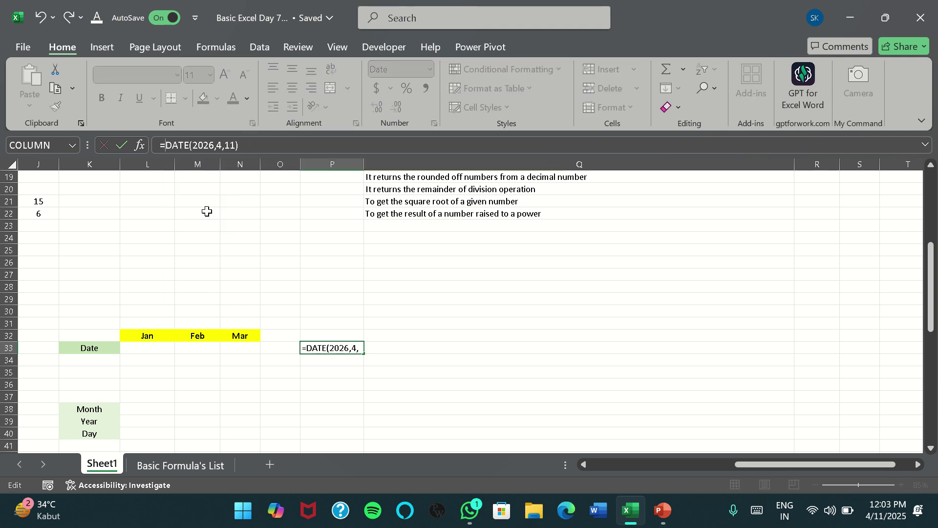
{"action": "type", "text": "te"}
{"action": "key", "text": "Tab"}
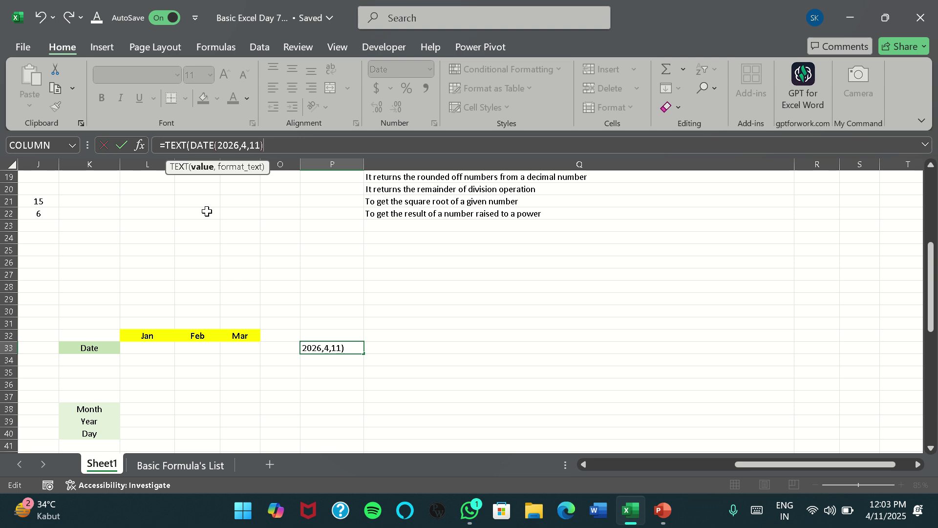
{"action": "type", "text": ","}
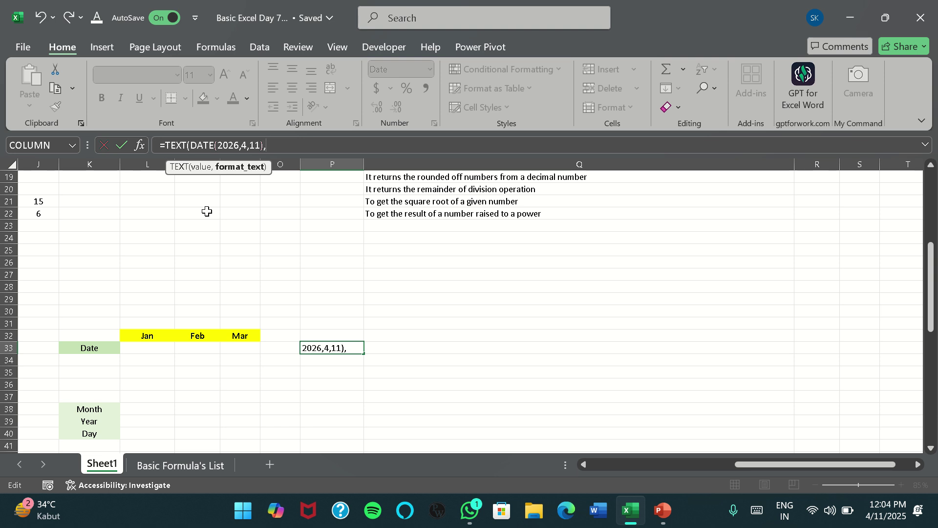
{"action": "type", "text": "\"ddd\")"}
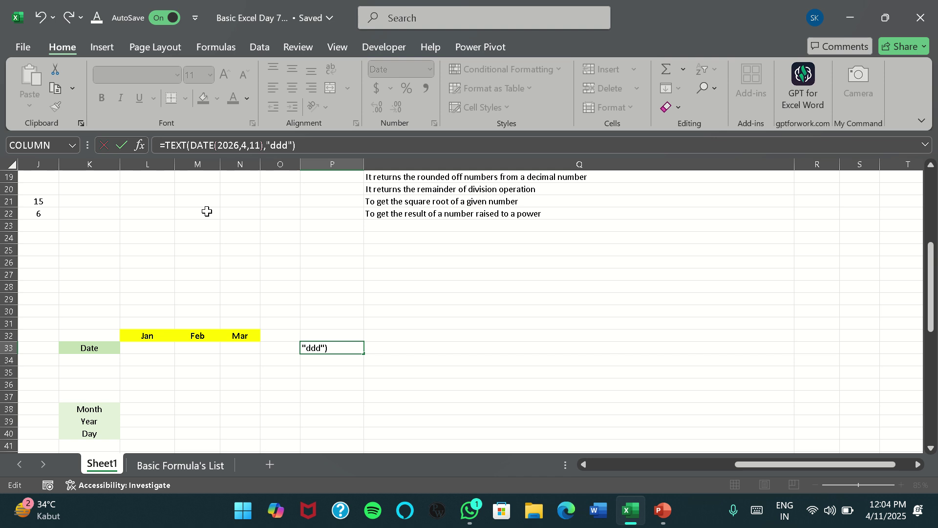
{"action": "key", "text": "Return"}
{"action": "key", "text": "Up"}
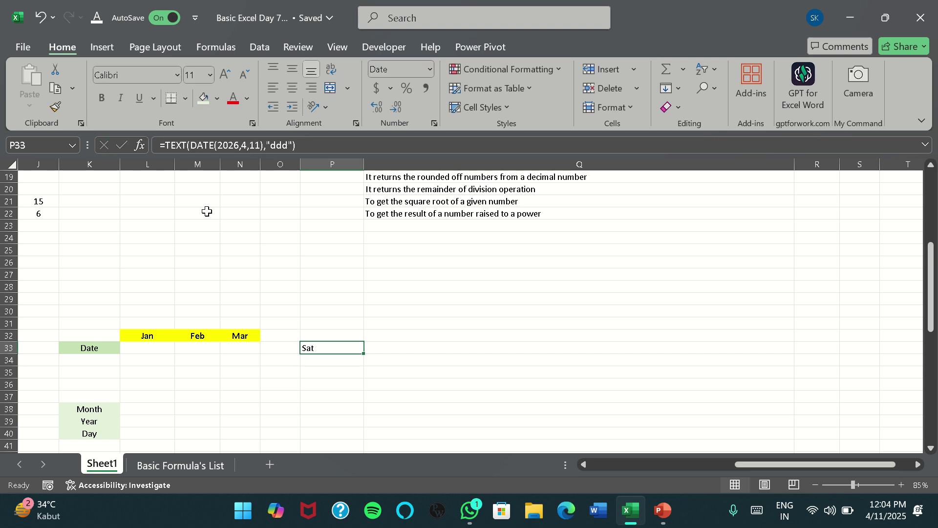
{"action": "left_click", "coordinate": [887, 519]}
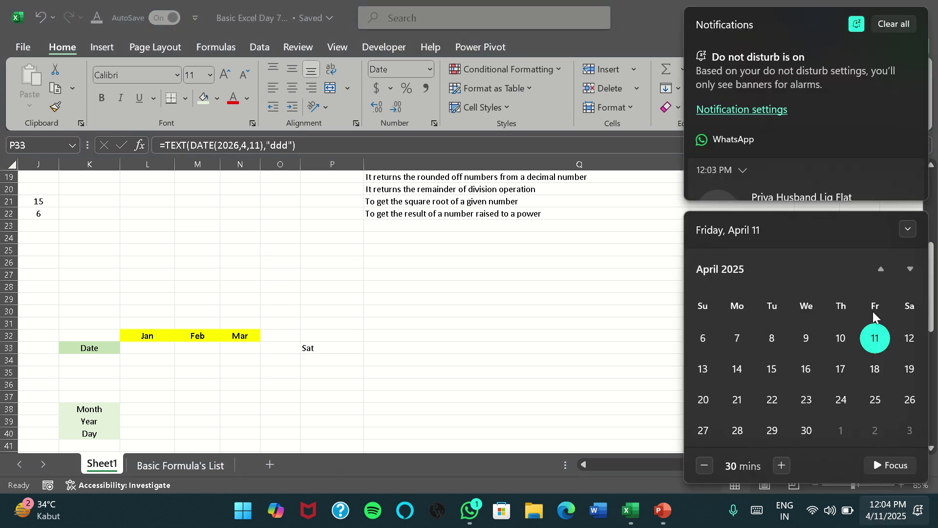
{"action": "left_click", "coordinate": [414, 356]}
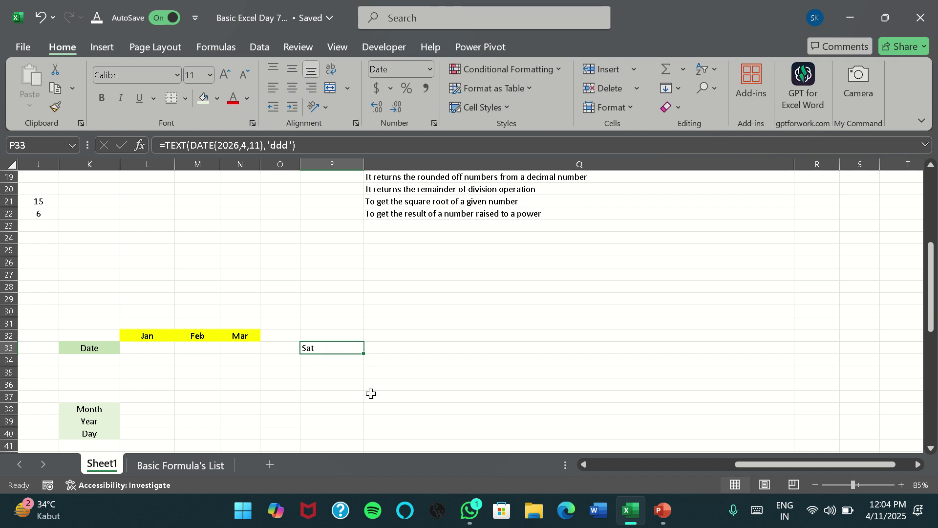
- Clear the trial formula from P33 and select the empty cell L31 above the Jan heading
{"action": "key", "text": "Delete"}
{"action": "key", "text": "Left"}
{"action": "key", "text": "Left"}
{"action": "key", "text": "Left"}
{"action": "key", "text": "Left"}
{"action": "key", "text": "Up"}
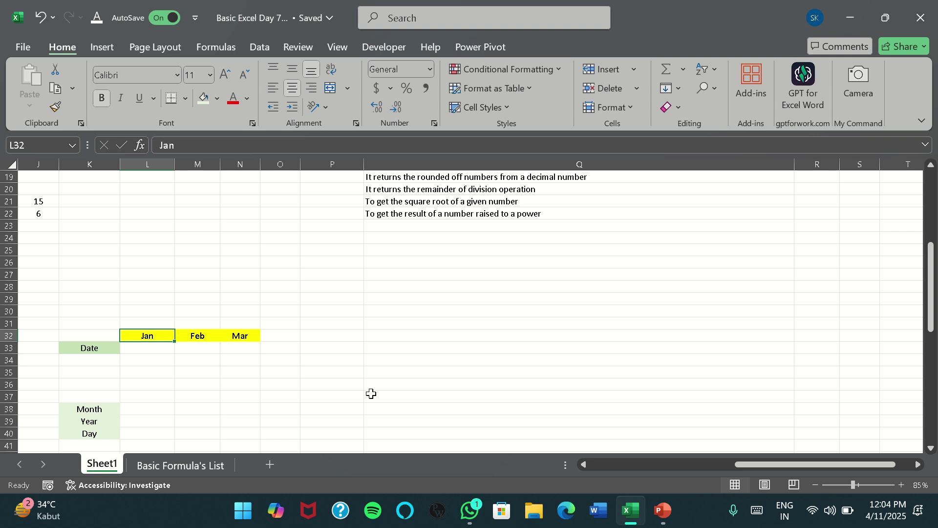
{"action": "key", "text": "Down"}
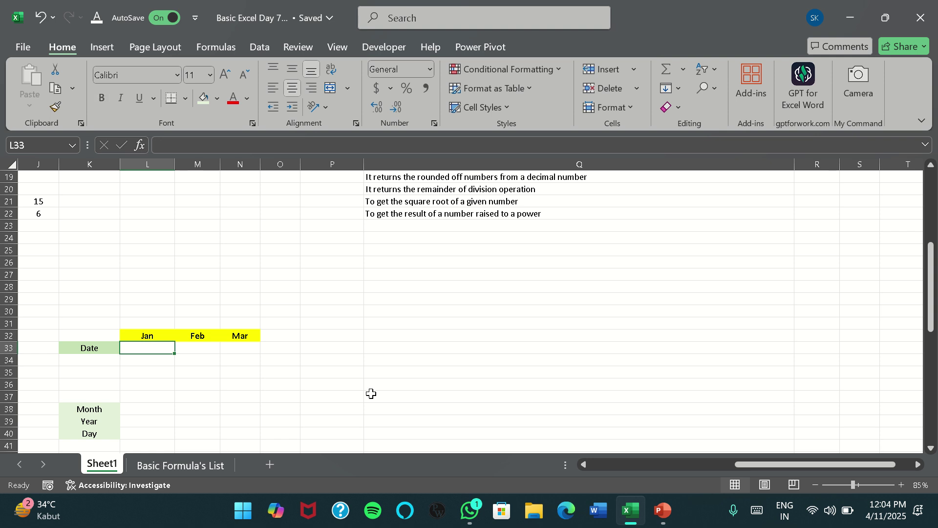
{"action": "key", "text": "Up"}
{"action": "key", "text": "Up"}
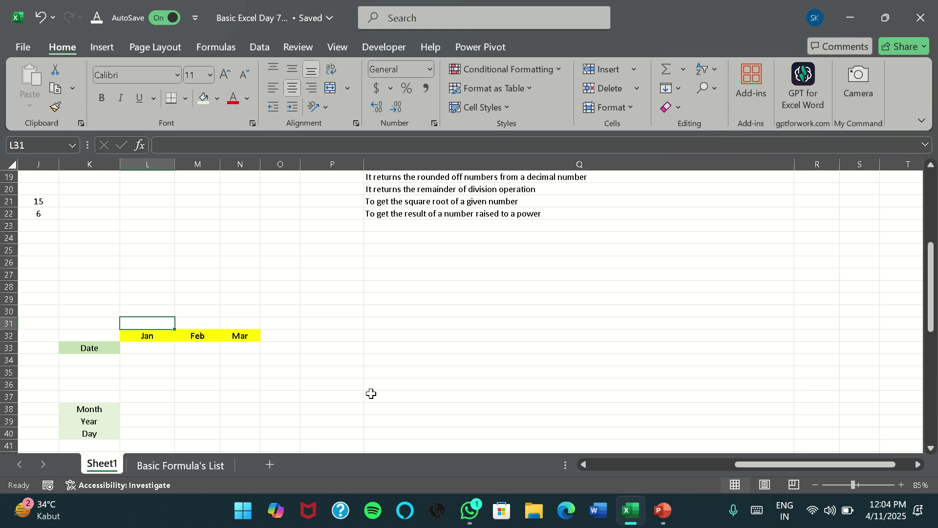
- Enter the year 2025 in L31 above the Jan heading
{"action": "type", "text": "200"}
{"action": "key", "text": "Escape"}
{"action": "type", "text": "2025"}
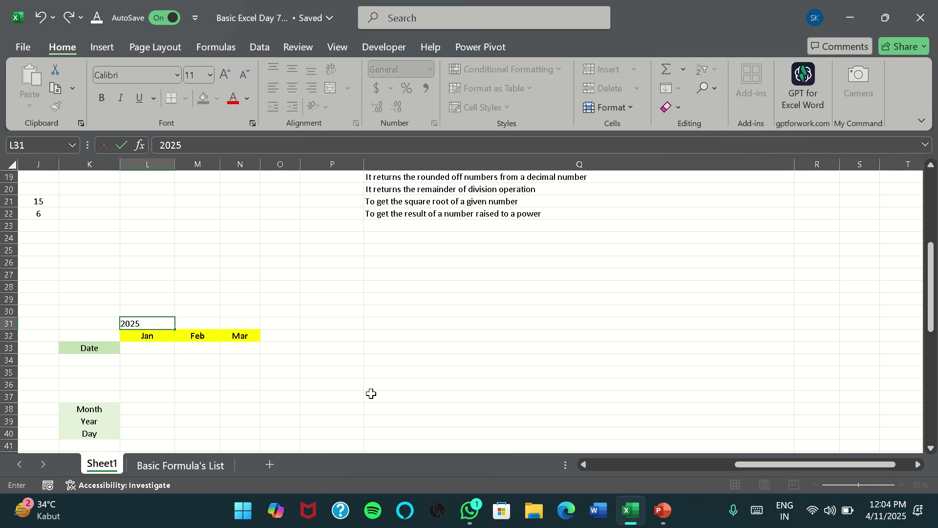
{"action": "key", "text": "Return"}
{"action": "key", "text": "Down"}
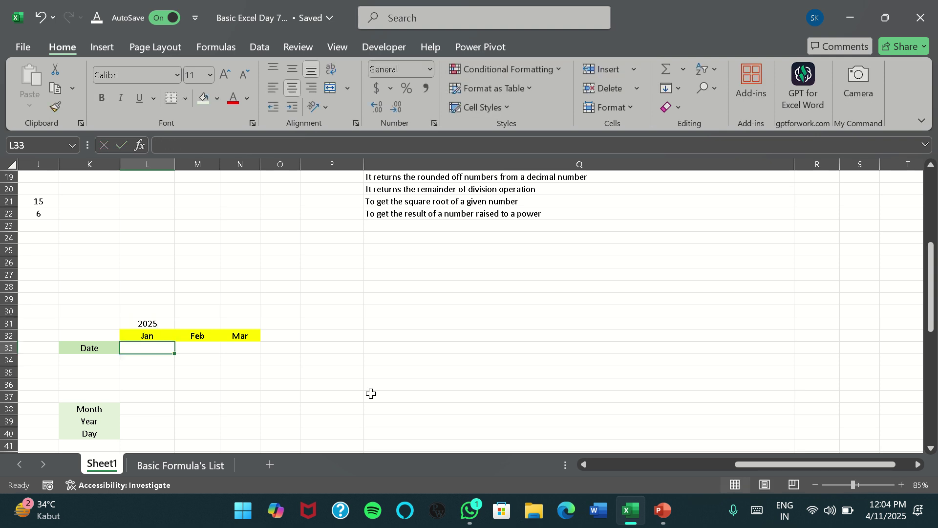
- Begin a DATE formula in L33 under the Jan heading with 2025 as its year argument
{"action": "type", "text": "=date"}
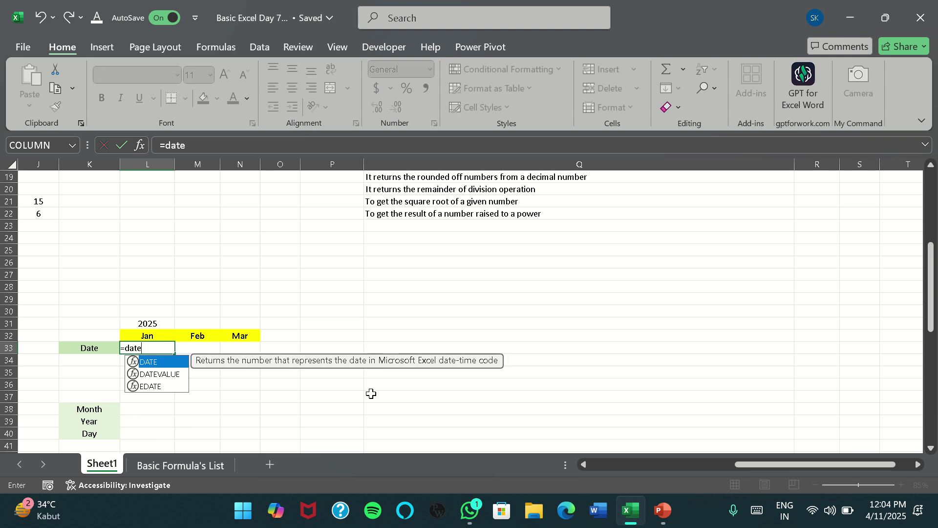
{"action": "key", "text": "Tab"}
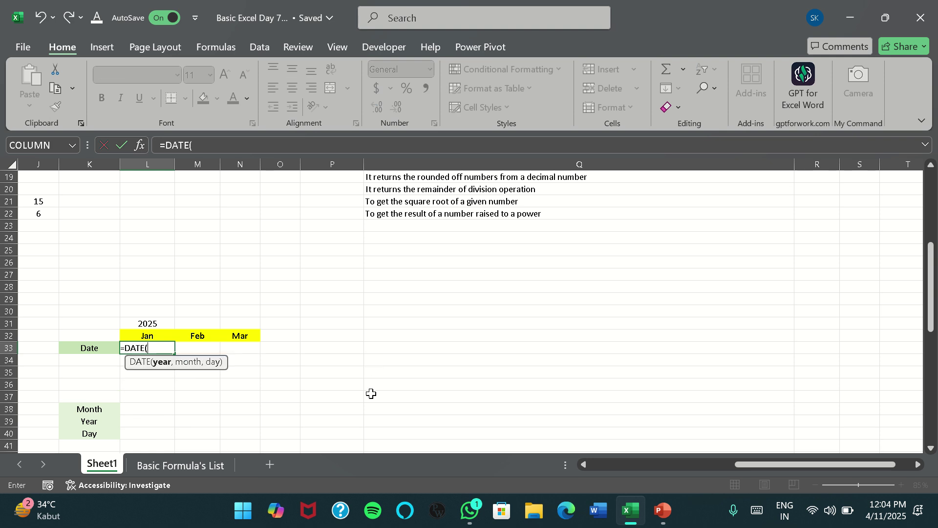
{"action": "key", "text": "Up"}
{"action": "key", "text": "Up"}
{"action": "key", "text": "Down"}
{"action": "key", "text": "Down"}
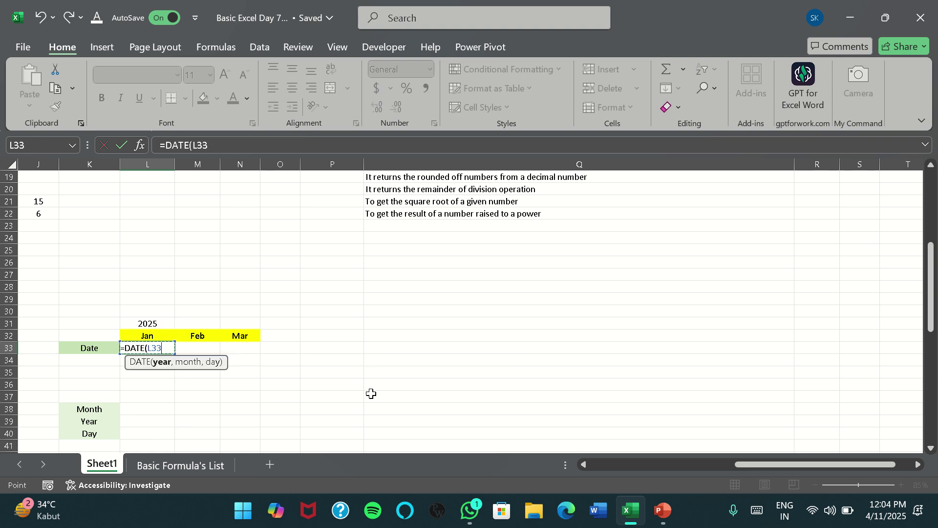
{"action": "key", "text": "Up"}
{"action": "key", "text": "BackSpace"}
{"action": "key", "text": "BackSpace"}
{"action": "key", "text": "BackSpace"}
{"action": "type", "text": "2025,mo"}
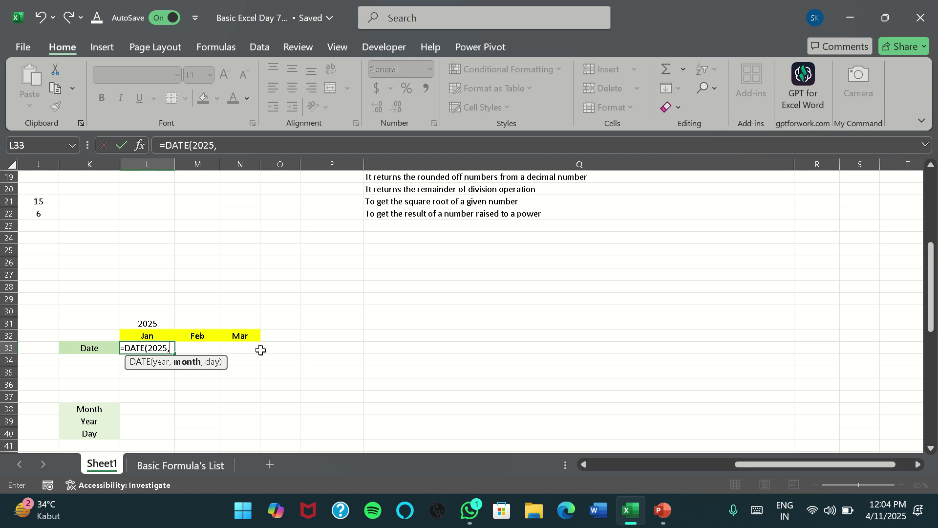
- Complete the L33 formula as =DATE(2025,MONTH(1&L32),1), taking the month number from the Jan heading
{"action": "type", "text": "mo"}
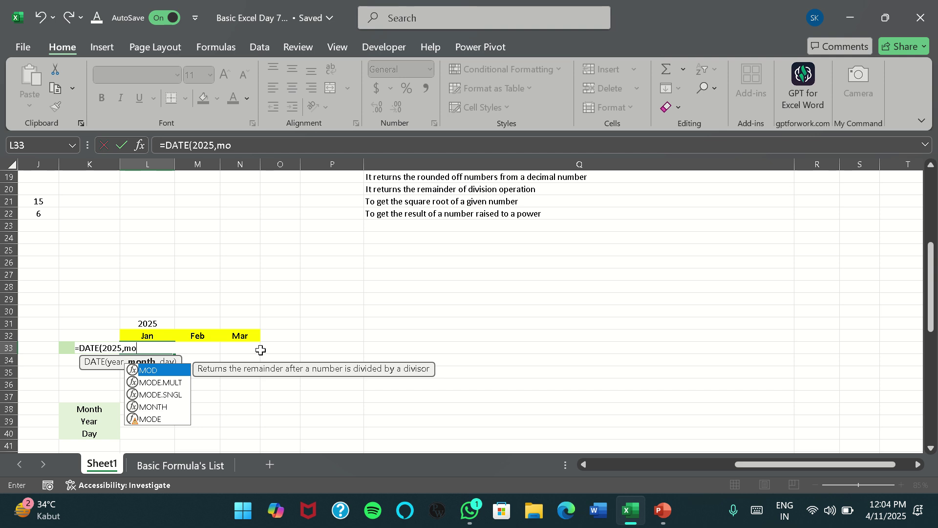
{"action": "key", "text": "Down"}
{"action": "key", "text": "Down"}
{"action": "key", "text": "Down"}
{"action": "key", "text": "Tab"}
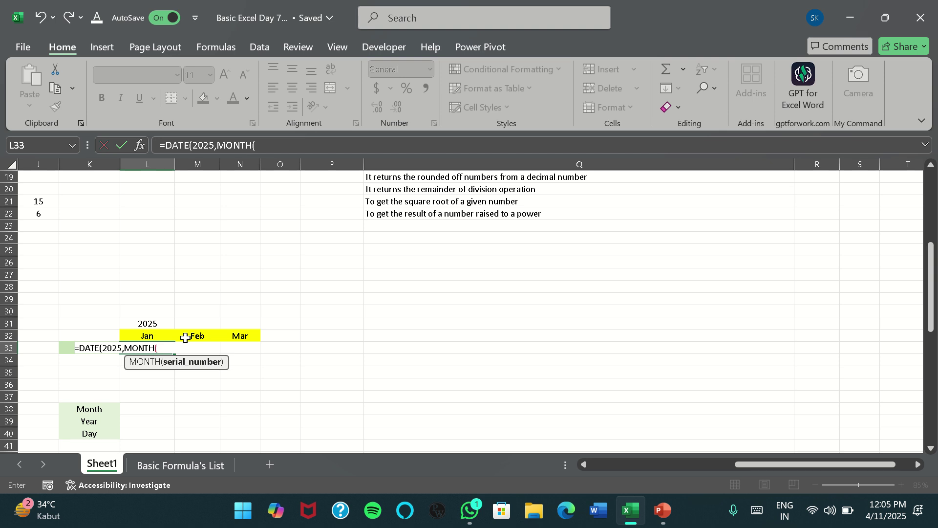
{"action": "type", "text": "1&"}
{"action": "left_click", "coordinate": [161, 333]}
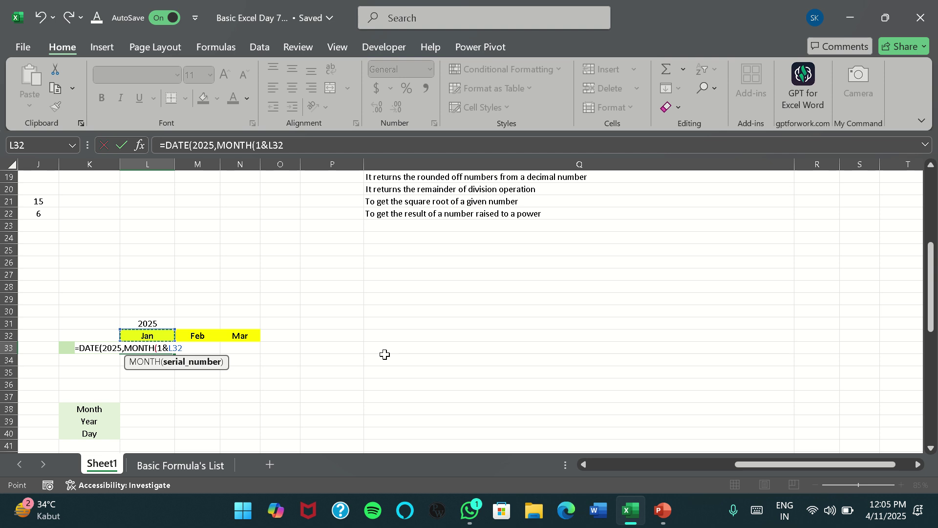
{"action": "type", "text": ")"}
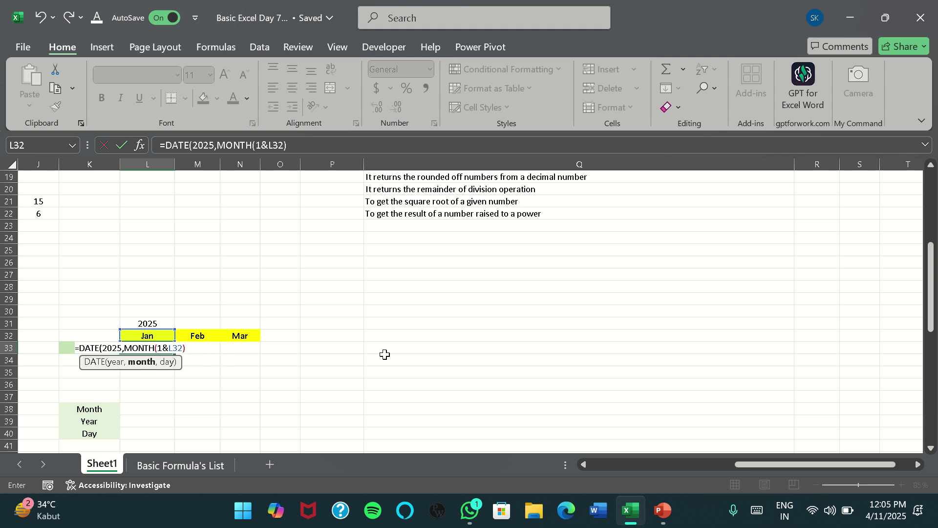
{"action": "type", "text": ",1)"}
{"action": "key", "text": "Return"}
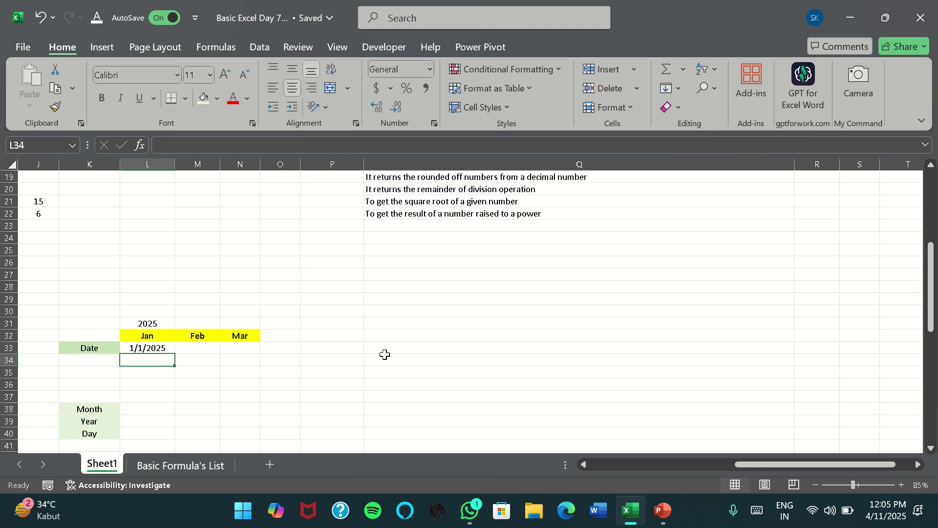
- Fill the DATE formula from L33 across the Feb and Mar columns to N33
{"action": "key", "text": "Up"}
{"action": "key", "text": "shift+Right"}
{"action": "key", "text": "shift+Right"}
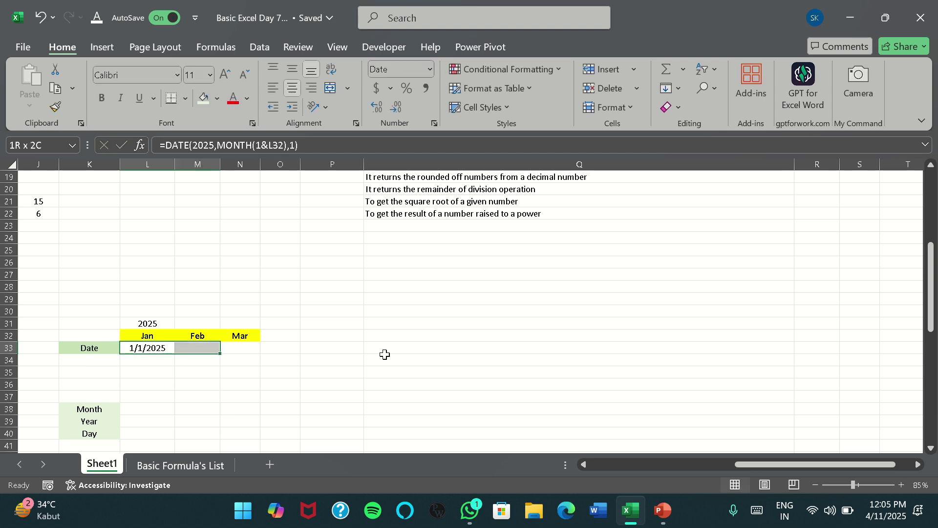
{"action": "key", "text": "ctrl+r"}
- Review the filled DATE formulas in M33 and N33 and their references to the month headings
{"action": "key", "text": "Right"}
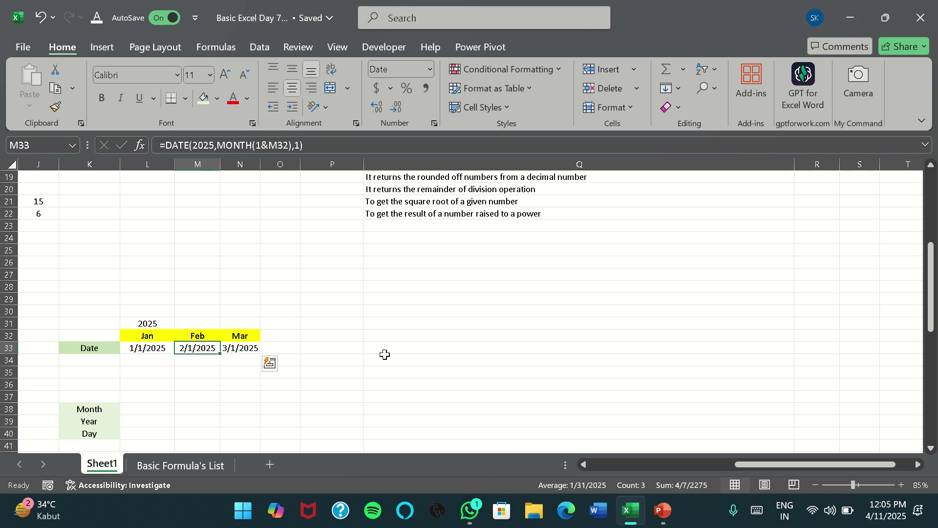
{"action": "key", "text": "Right"}
{"action": "key", "text": "Right"}
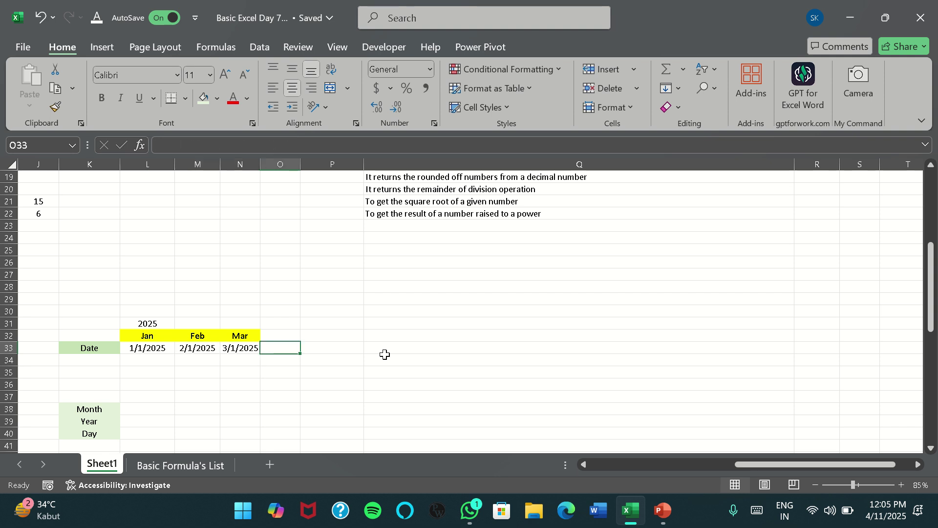
{"action": "key", "text": "Left"}
{"action": "key", "text": "Left"}
{"action": "key", "text": "Left"}
{"action": "key", "text": "Right"}
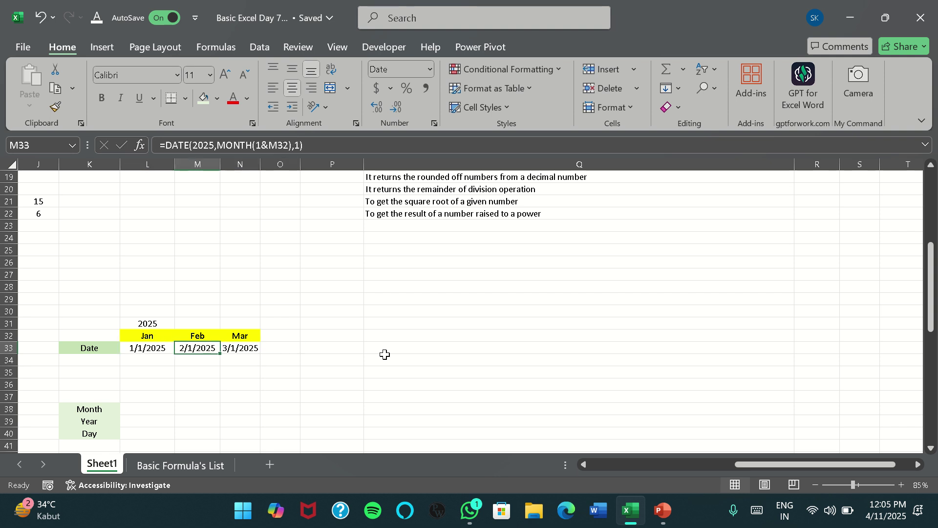
{"action": "key", "text": "Left"}
{"action": "key", "text": "Right"}
{"action": "key", "text": "Right"}
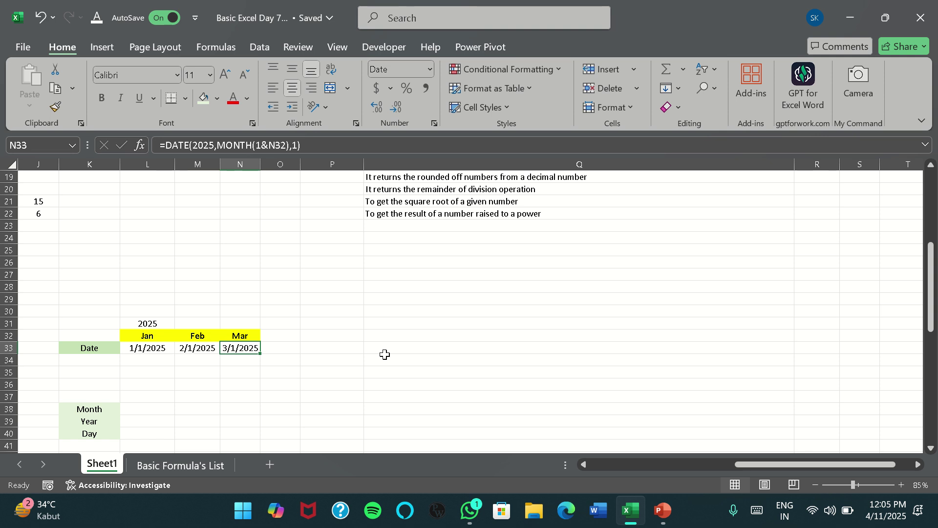
{"action": "key", "text": "Left"}
{"action": "key", "text": "Up"}
{"action": "key", "text": "Left"}
{"action": "key", "text": "Down"}
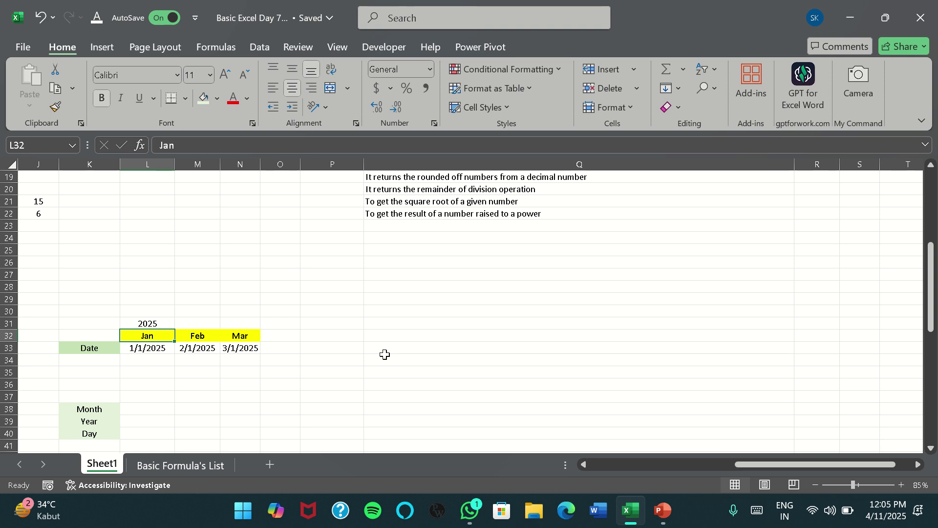
{"action": "key", "text": "Up"}
{"action": "key", "text": "Right"}
{"action": "key", "text": "Right"}
{"action": "key", "text": "Right"}
{"action": "key", "text": "Right"}
{"action": "key", "text": "Right"}
{"action": "key", "text": "Right"}
{"action": "key", "text": "Right"}
{"action": "key", "text": "Right"}
{"action": "key", "text": "Left"}
{"action": "key", "text": "Left"}
{"action": "key", "text": "Left"}
{"action": "key", "text": "Left"}
{"action": "key", "text": "Left"}
{"action": "key", "text": "Left"}
{"action": "key", "text": "Left"}
{"action": "key", "text": "Left"}
{"action": "key", "text": "Left"}
{"action": "key", "text": "Left"}
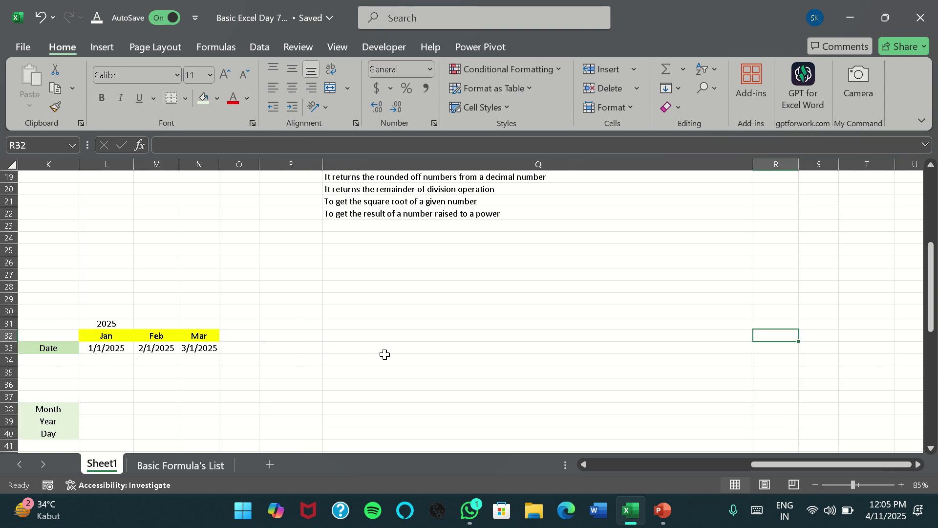
{"action": "key", "text": "Right"}
{"action": "key", "text": "Right"}
{"action": "key", "text": "Down"}
{"action": "key", "text": "Down"}
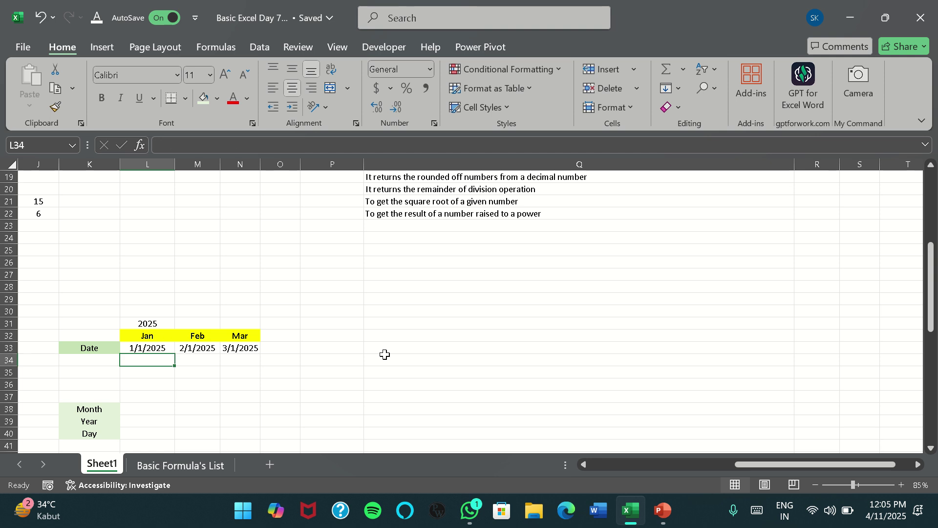
- Enter the trial formula =L32+1 in P32 to add 1 to the Jan text heading
{"action": "key", "text": "Up"}
{"action": "key", "text": "Up"}
{"action": "key", "text": "Right"}
{"action": "key", "text": "Right"}
{"action": "key", "text": "Right"}
{"action": "key", "text": "Right"}
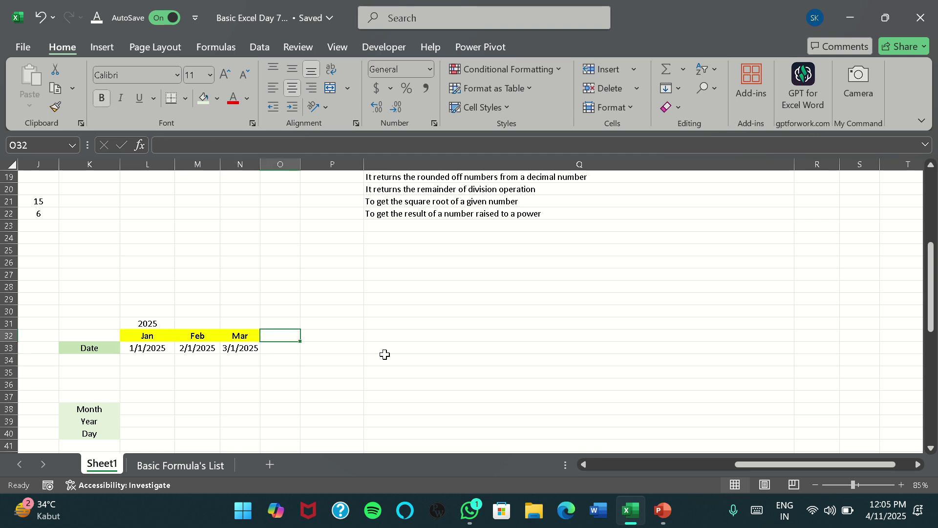
{"action": "type", "text": "="}
{"action": "key", "text": "Left"}
{"action": "key", "text": "Left"}
{"action": "key", "text": "Left"}
{"action": "key", "text": "Left"}
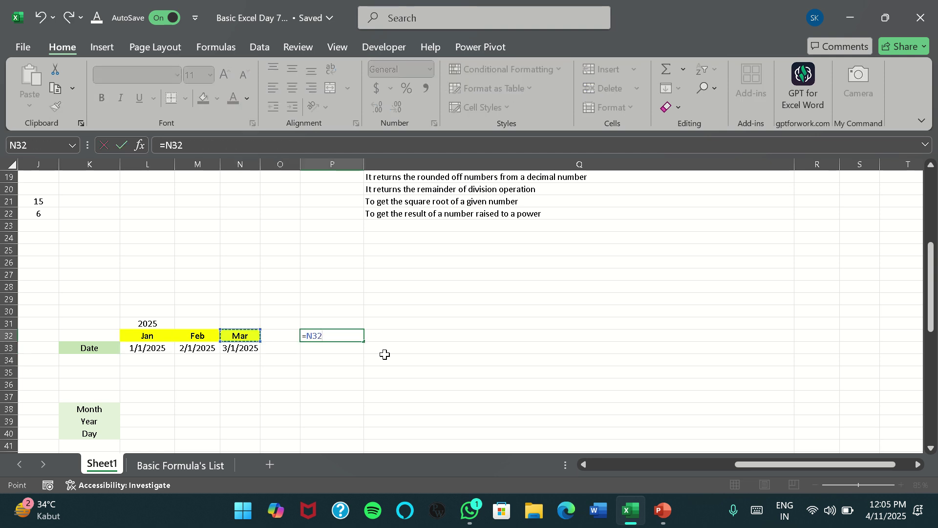
{"action": "type", "text": "+"}
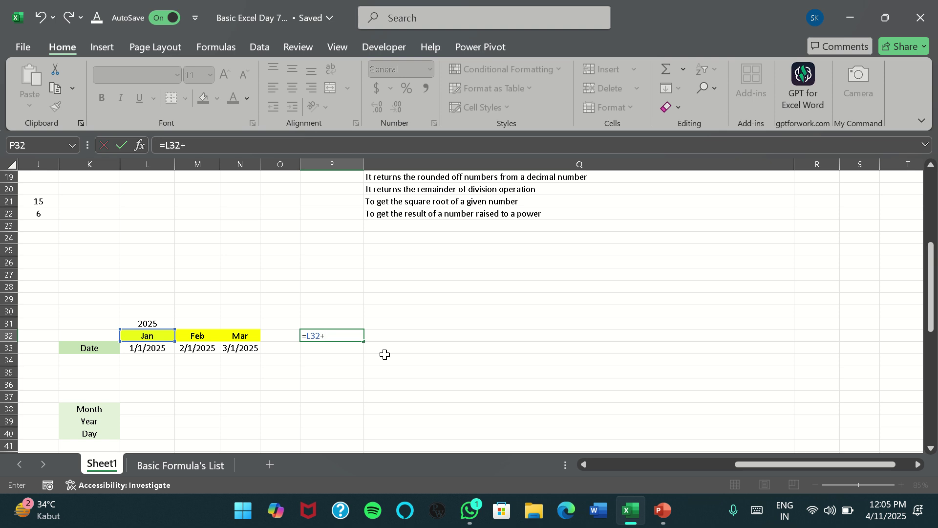
{"action": "type", "text": "1"}
{"action": "key", "text": "ctrl+Return"}
- Try adding four days to the January date with =L33+4 in L34, and clear the trial cell
{"action": "key", "text": "Left"}
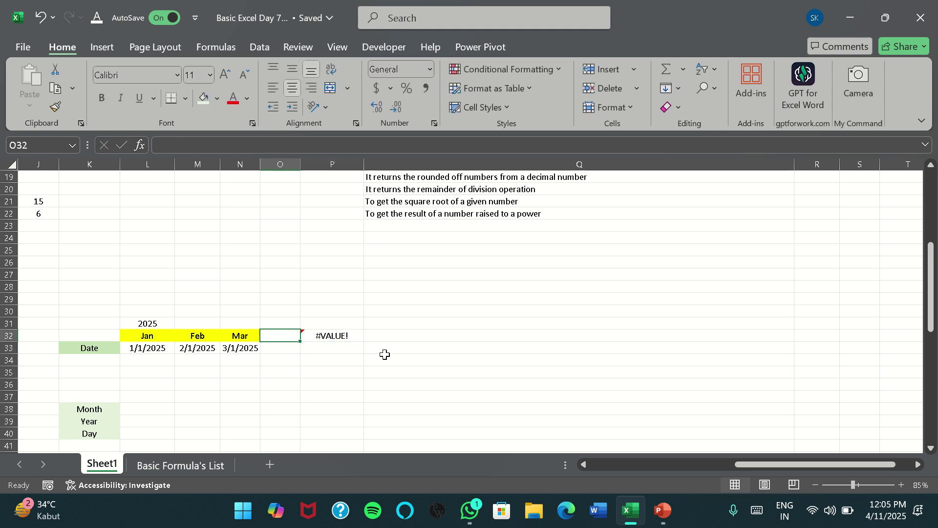
{"action": "key", "text": "Left"}
{"action": "key", "text": "Down"}
{"action": "key", "text": "Down"}
{"action": "key", "text": "Down"}
{"action": "key", "text": "Left"}
{"action": "key", "text": "Left"}
{"action": "key", "text": "Up"}
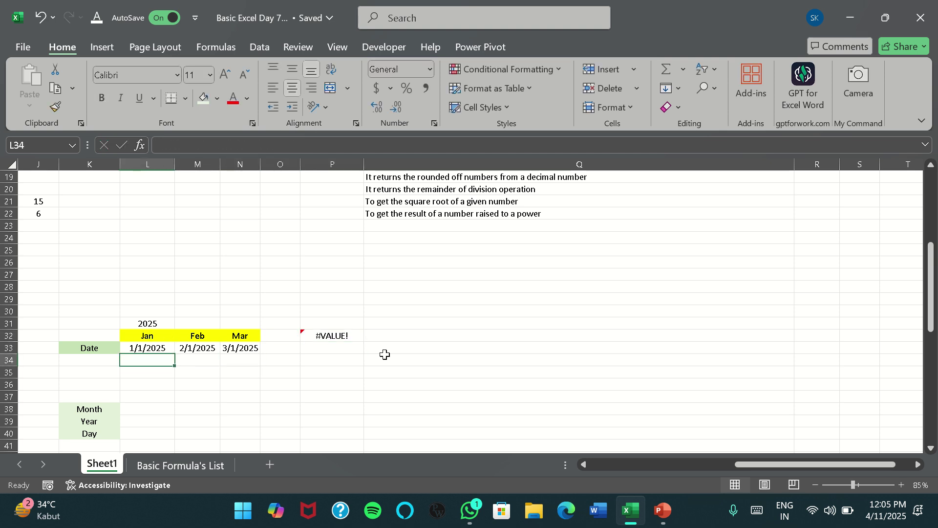
{"action": "type", "text": "="}
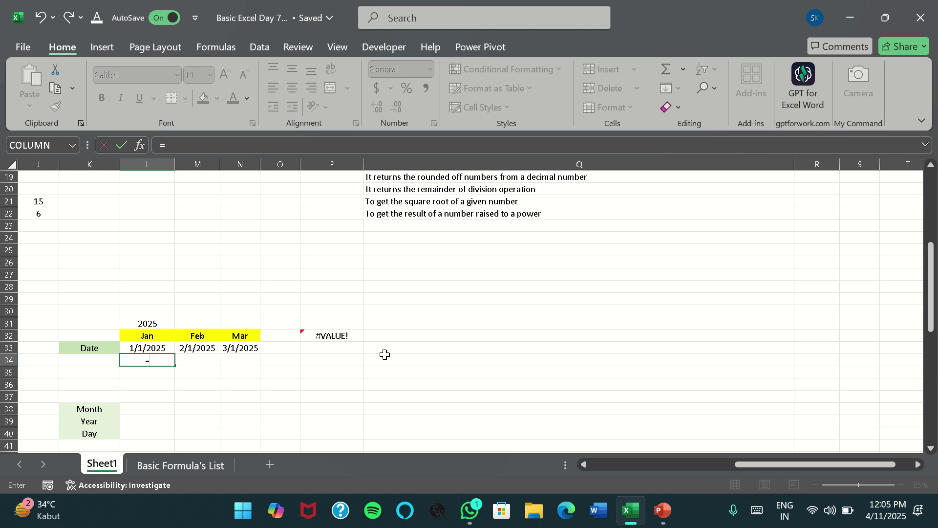
{"action": "key", "text": "Up"}
{"action": "type", "text": "+4"}
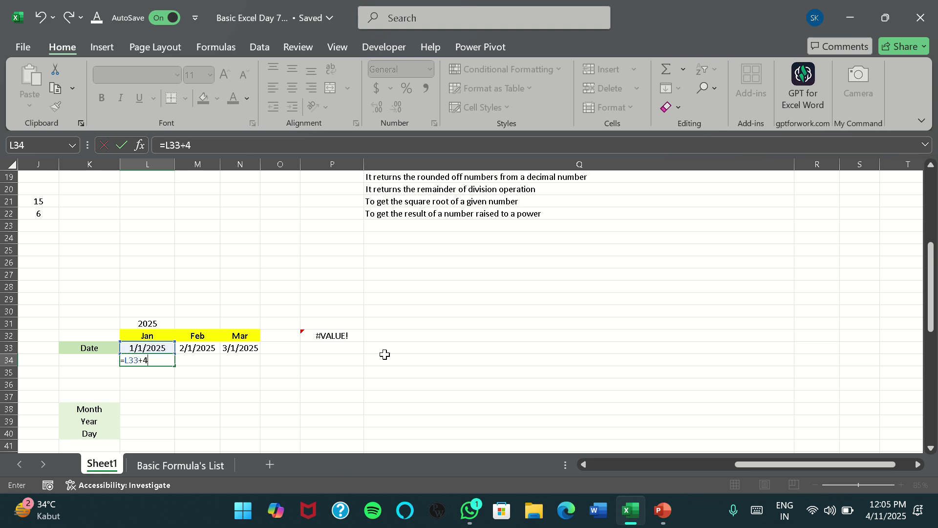
{"action": "key", "text": "Return"}
{"action": "key", "text": "Up"}
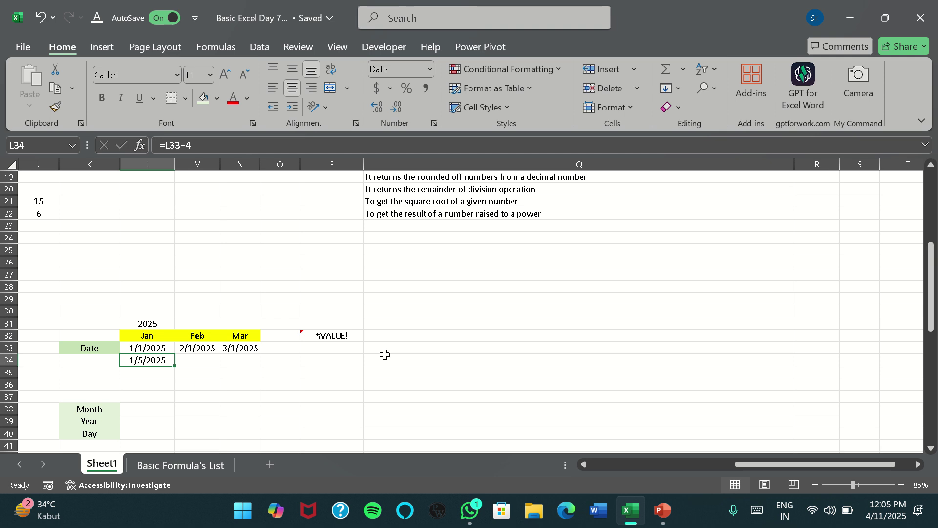
{"action": "key", "text": "Delete"}
- Extend the January date formula in L33 to =DATE(2025,MONTH(1&L32),1)+7
{"action": "key", "text": "Up"}
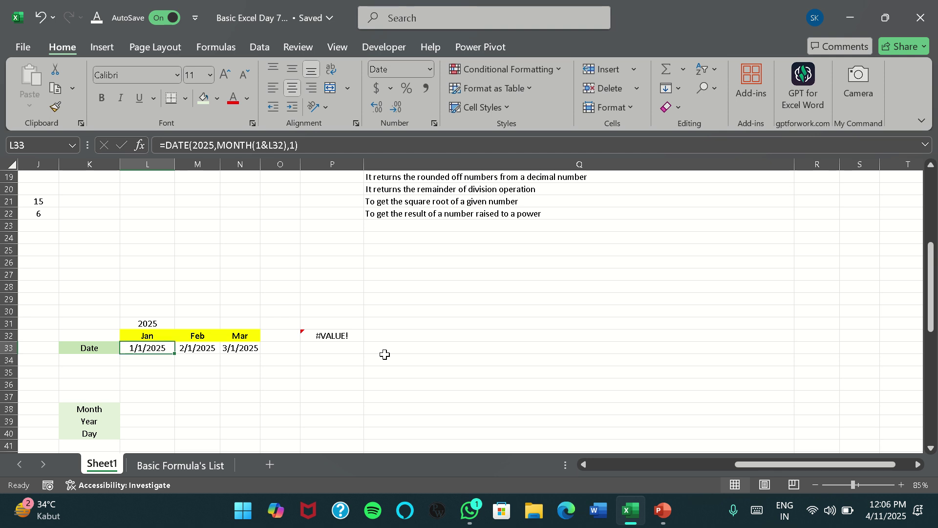
{"action": "key", "text": "Up"}
{"action": "key", "text": "Up"}
{"action": "key", "text": "Down"}
{"action": "key", "text": "shift+Right"}
{"action": "key", "text": "shift+Right"}
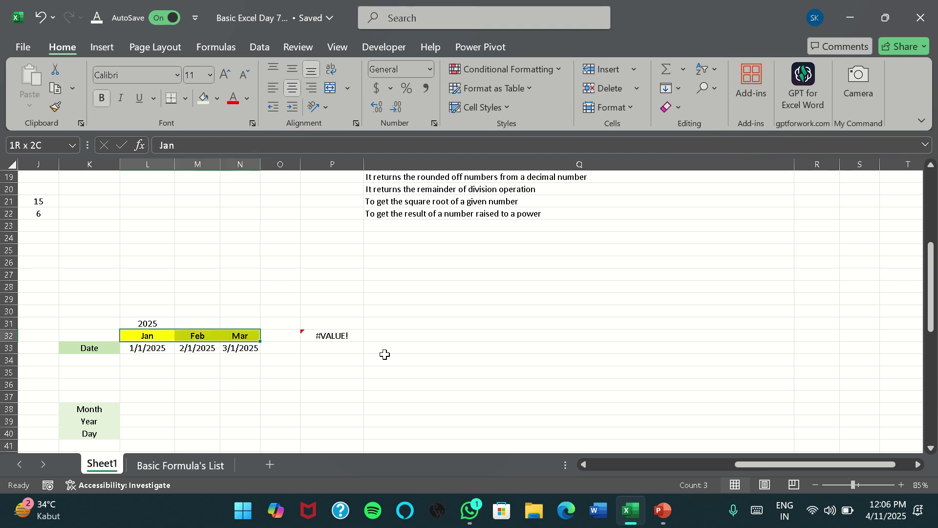
{"action": "key", "text": "Down"}
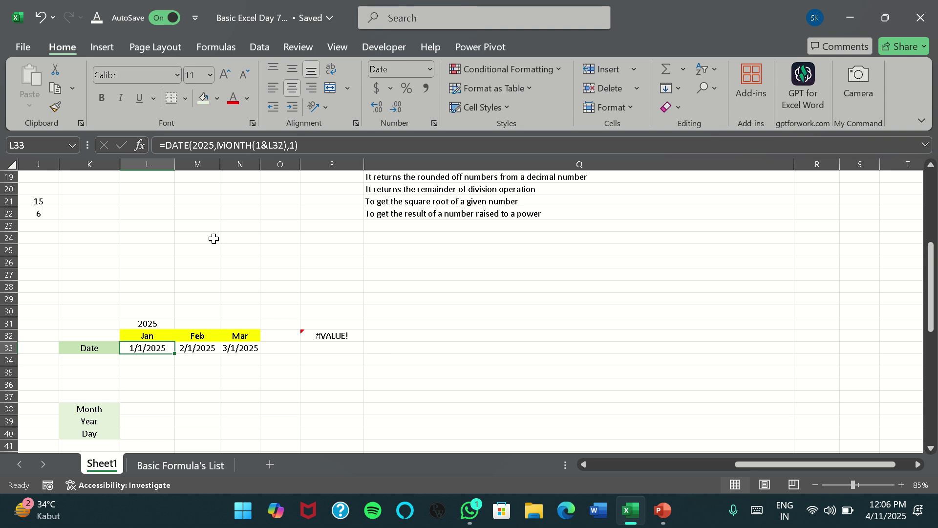
{"action": "left_click", "coordinate": [310, 150]}
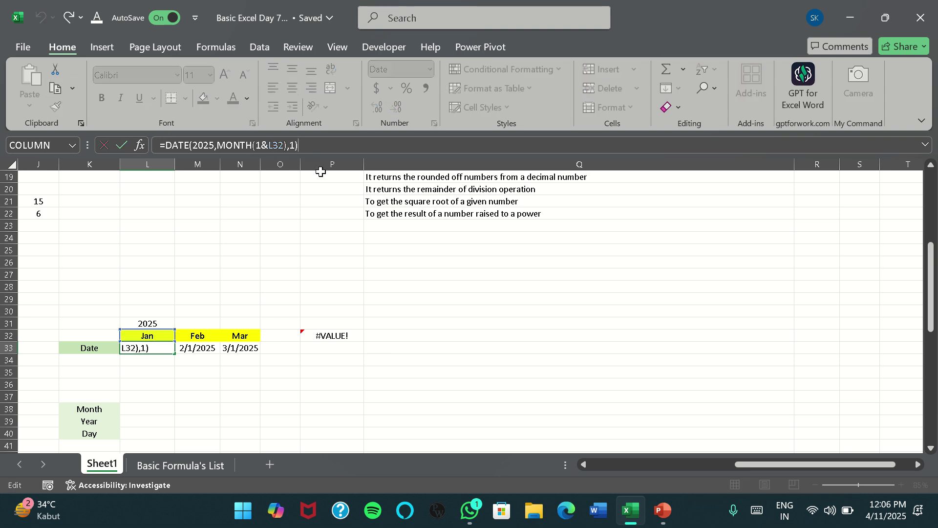
{"action": "type", "text": "+5"}
{"action": "key", "text": "BackSpace"}
{"action": "type", "text": "7"}
{"action": "key", "text": "Return"}
- Fill the extended date formula from L33 across to N33 and check the copied formulas
{"action": "key", "text": "Up"}
{"action": "key", "text": "shift+Right"}
{"action": "key", "text": "shift+Right"}
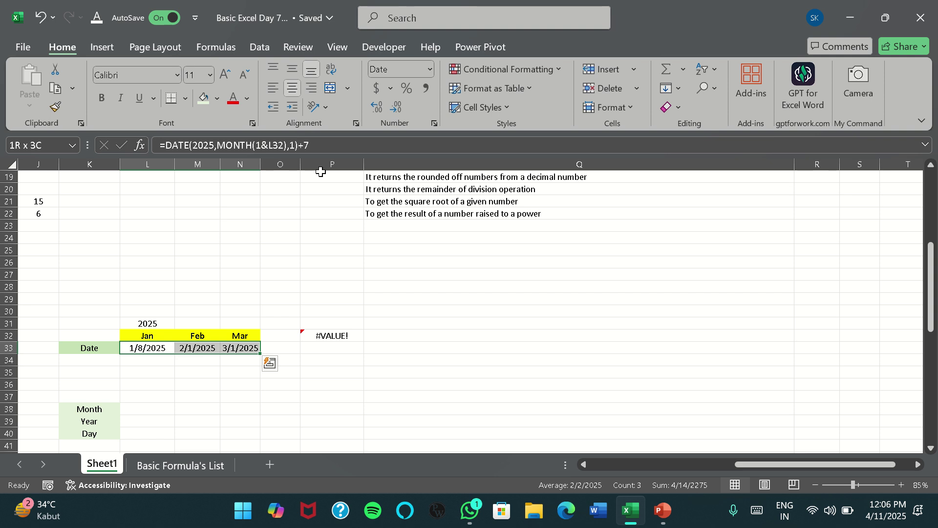
{"action": "key", "text": "ctrl+r"}
{"action": "key", "text": "Right"}
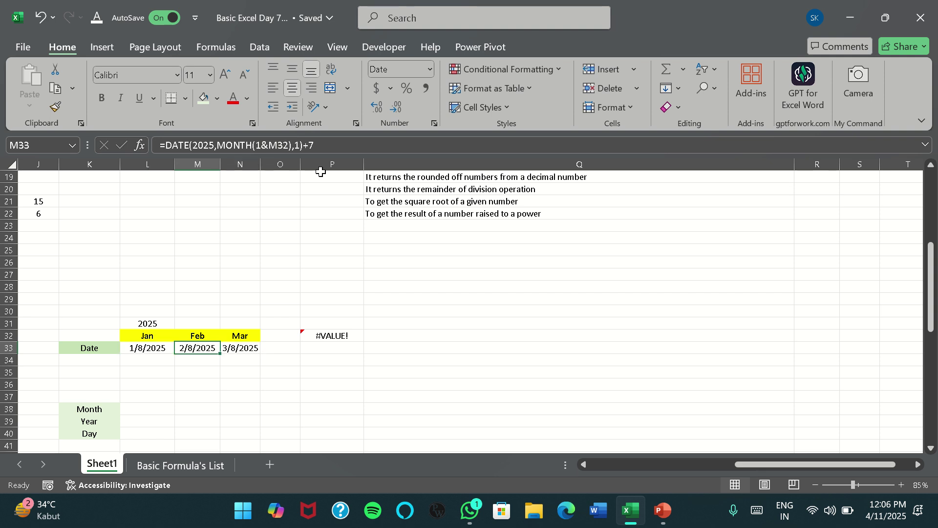
{"action": "key", "text": "Right"}
{"action": "key", "text": "Left"}
{"action": "key", "text": "Left"}
{"action": "key", "text": "Left"}
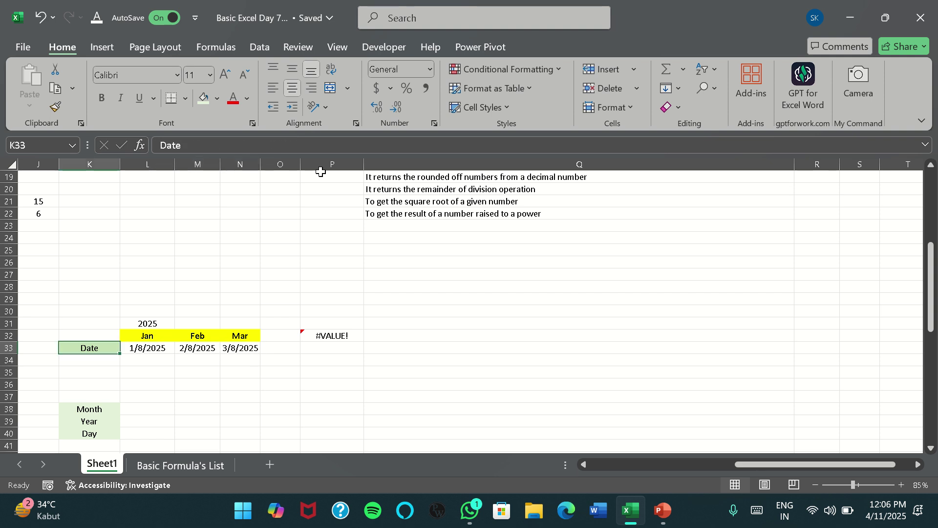
{"action": "key", "text": "Right"}
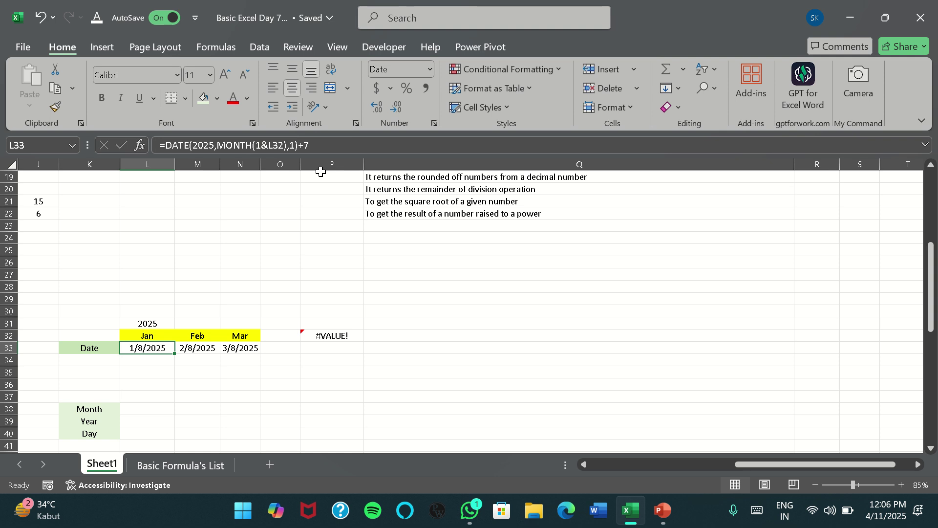
- Enter =MONTH(L33) in L38 to extract the month number from the January date
{"action": "key", "text": "Left"}
{"action": "key", "text": "Left"}
{"action": "key", "text": "Left"}
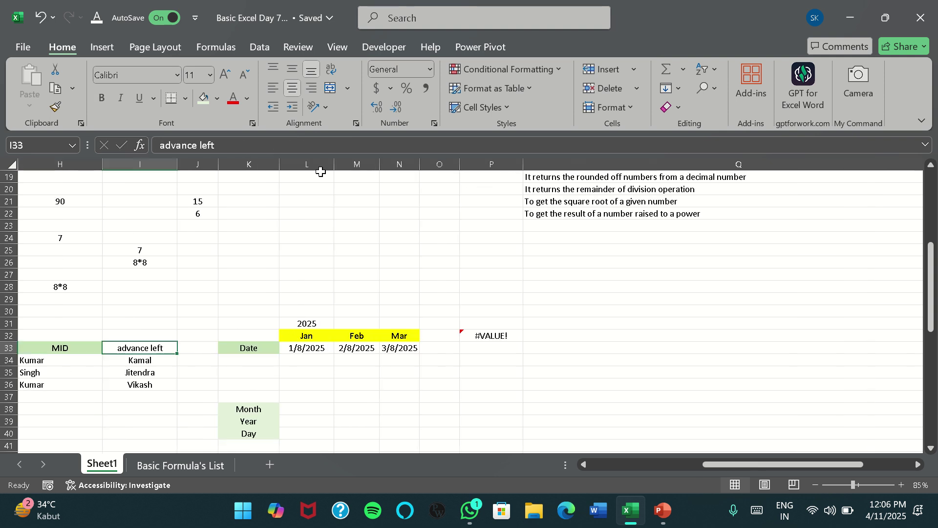
{"action": "key", "text": "Right"}
{"action": "key", "text": "Right"}
{"action": "key", "text": "Right"}
{"action": "key", "text": "Down"}
{"action": "key", "text": "Down"}
{"action": "key", "text": "Down"}
{"action": "key", "text": "Down"}
{"action": "key", "text": "Down"}
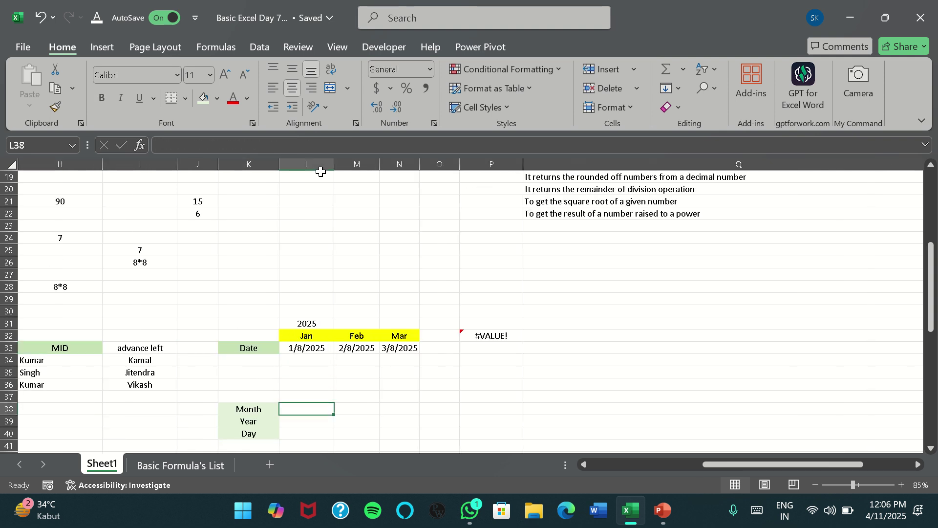
{"action": "type", "text": "=mo"}
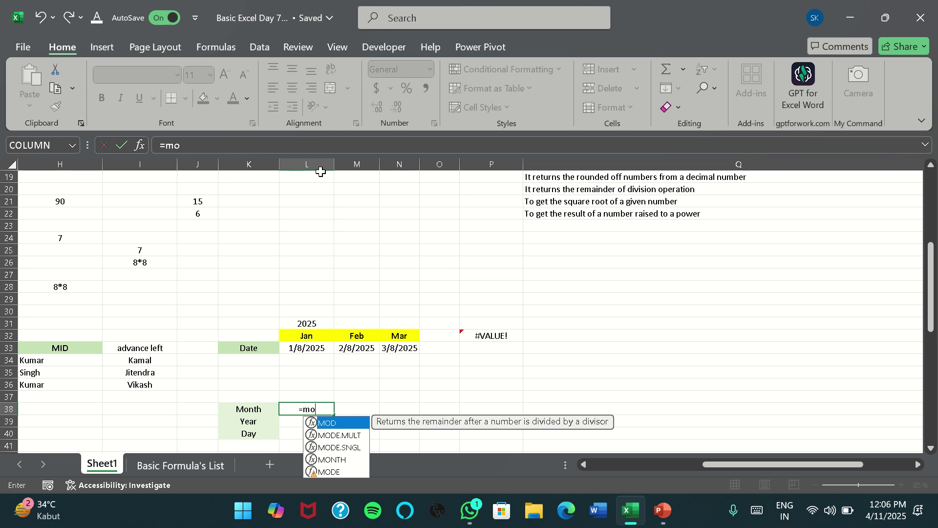
{"action": "key", "text": "Down"}
{"action": "key", "text": "Down"}
{"action": "key", "text": "Down"}
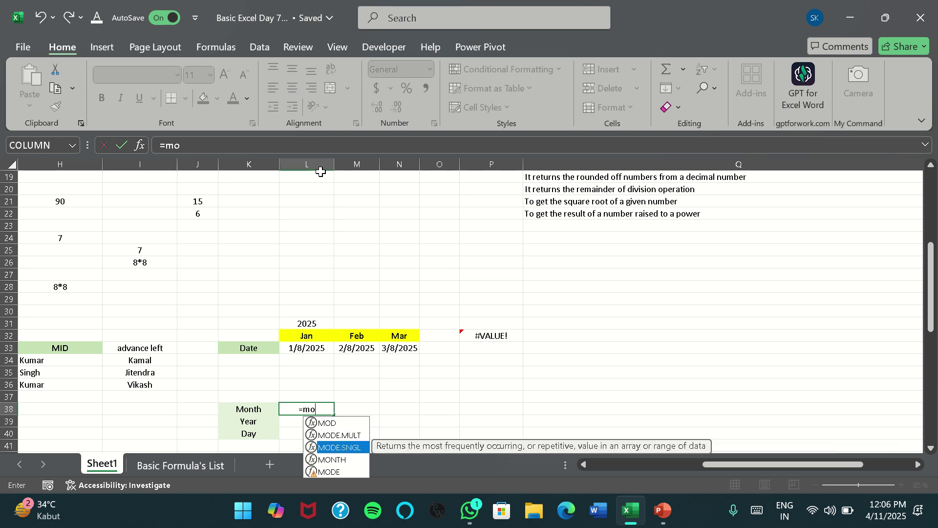
{"action": "key", "text": "Tab"}
{"action": "key", "text": "Up"}
{"action": "key", "text": "Up"}
{"action": "key", "text": "Up"}
{"action": "key", "text": "Up"}
{"action": "key", "text": "Up"}
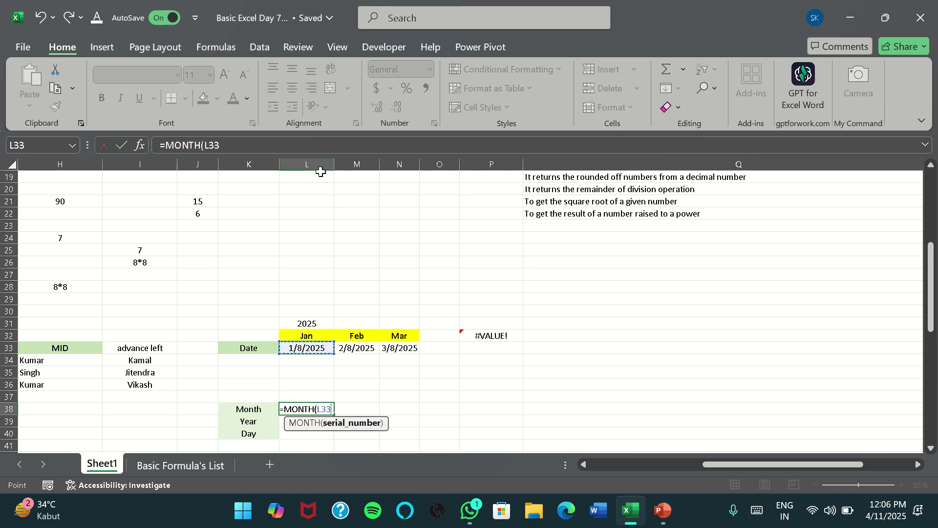
{"action": "key", "text": "Return"}
- Fill the MONTH formula from L38 across to N38 for February and March
{"action": "key", "text": "Up"}
{"action": "key", "text": "shift+Right"}
{"action": "key", "text": "shift+Right"}
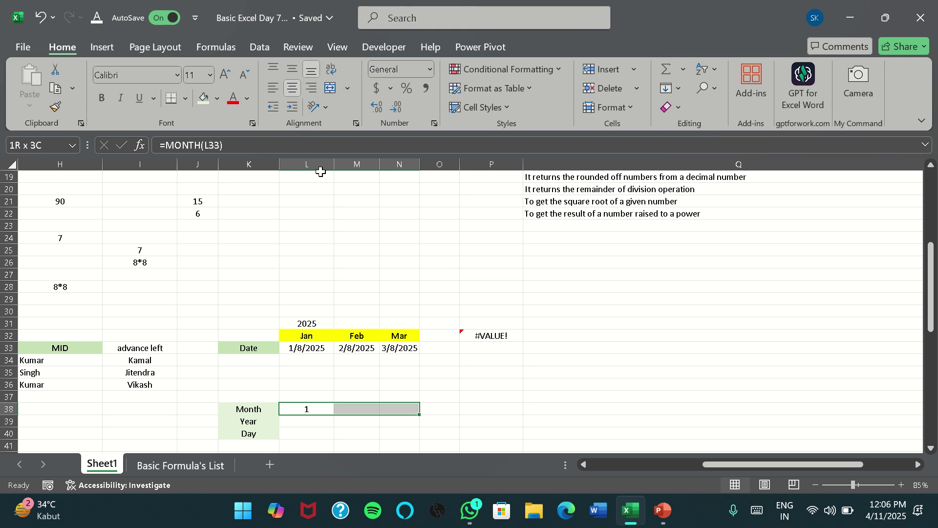
{"action": "key", "text": "ctrl+r"}
{"action": "key", "text": "Right"}
{"action": "key", "text": "Right"}
- Enter =YEAR(L33) in L39 to extract the year from the January date
{"action": "key", "text": "Down"}
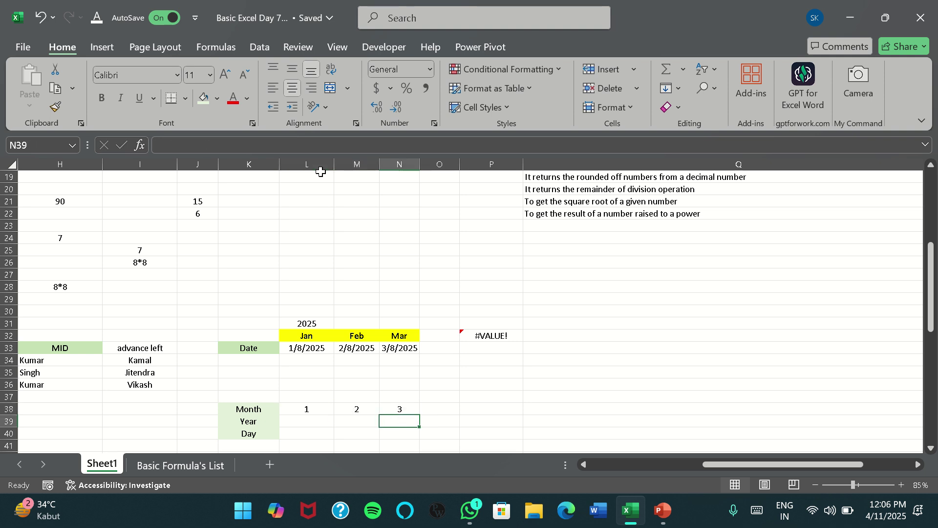
{"action": "key", "text": "Left"}
{"action": "key", "text": "Left"}
{"action": "type", "text": "year"}
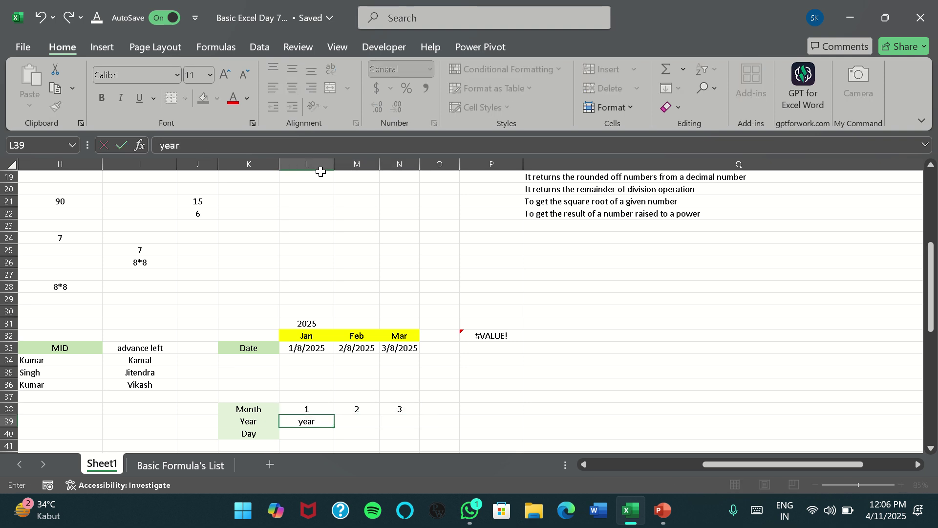
{"action": "key", "text": "Escape"}
{"action": "type", "text": "=year"}
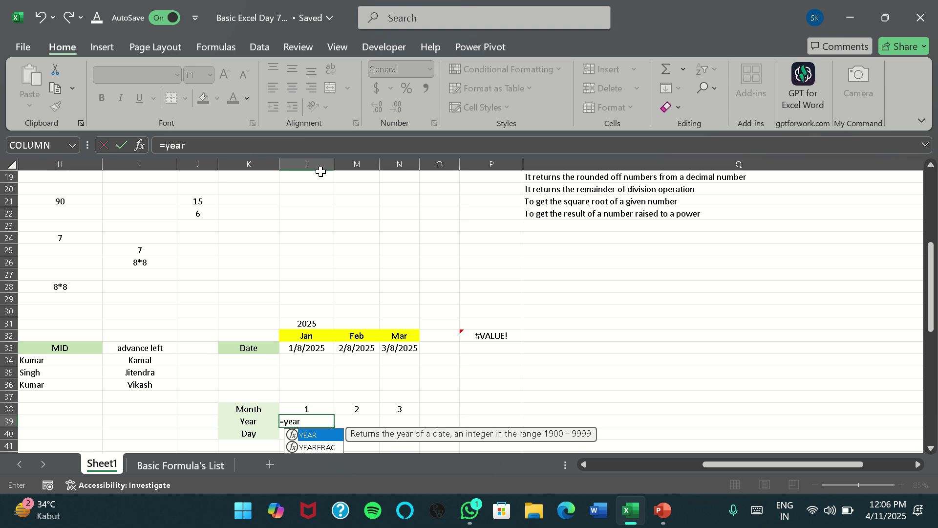
{"action": "type", "text": "("}
{"action": "key", "text": "Up"}
{"action": "key", "text": "Up"}
{"action": "key", "text": "Up"}
{"action": "key", "text": "Up"}
{"action": "key", "text": "Up"}
{"action": "key", "text": "Up"}
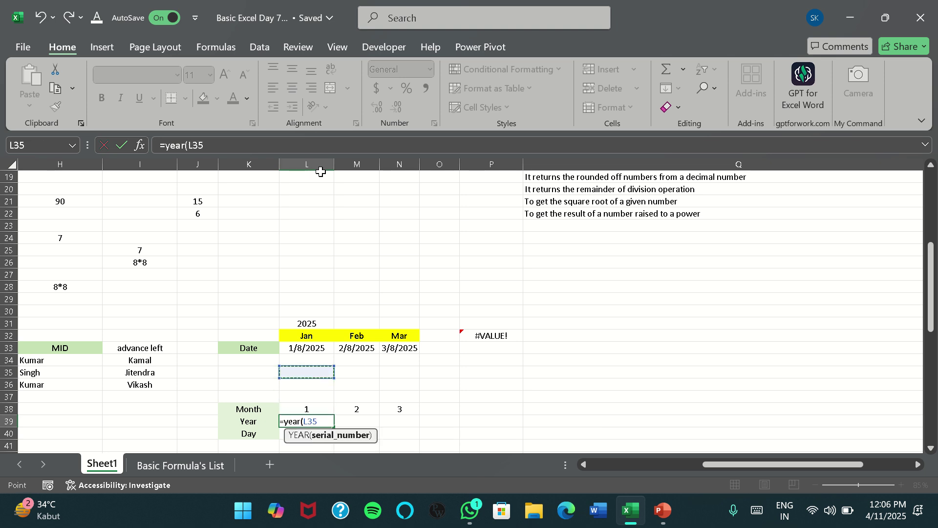
{"action": "key", "text": "Return"}
- Fill the YEAR formula from L39 across to N39
{"action": "key", "text": "Up"}
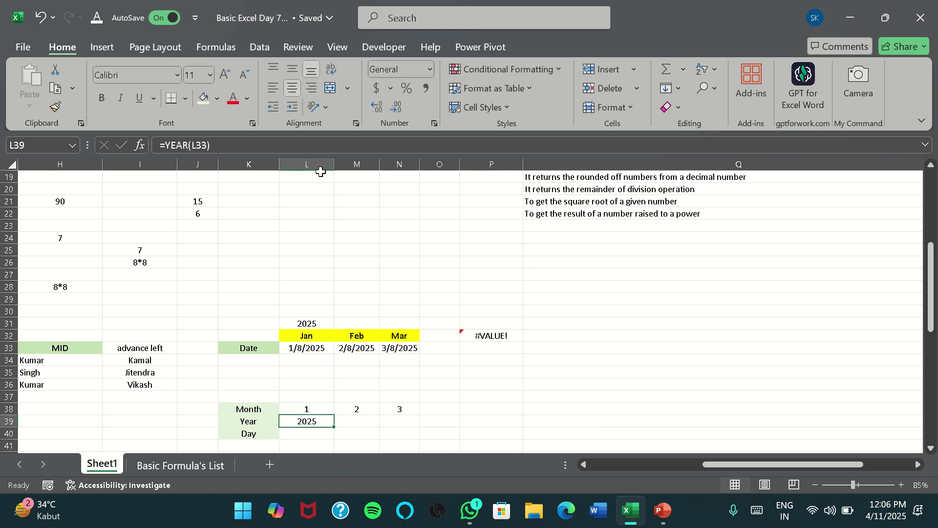
{"action": "key", "text": "shift+Right"}
{"action": "key", "text": "shift+Right"}
{"action": "key", "text": "ctrl+r"}
- Review the January date formula in L33 and return to the empty Day cell in L40
{"action": "key", "text": "Down"}
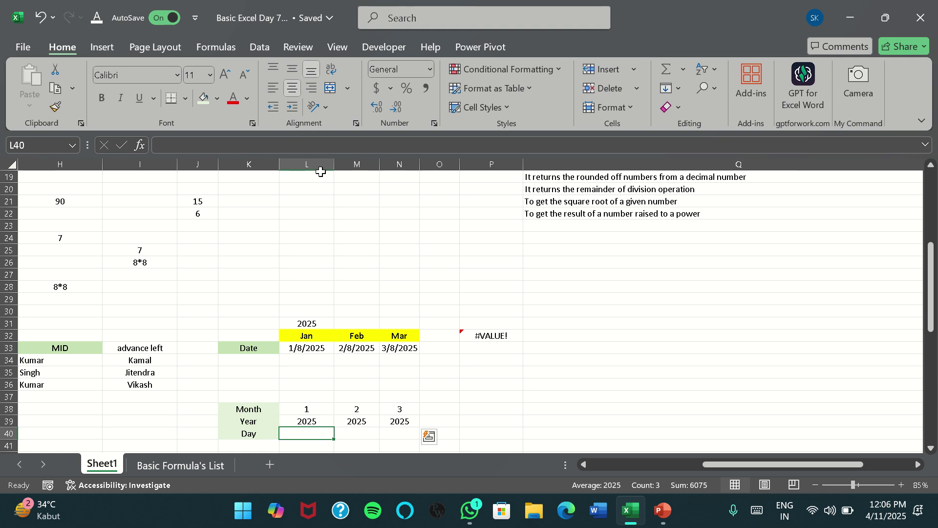
{"action": "key", "text": "Up"}
{"action": "key", "text": "Up"}
{"action": "key", "text": "Up"}
{"action": "key", "text": "Up"}
{"action": "key", "text": "Up"}
{"action": "key", "text": "Up"}
{"action": "key", "text": "Up"}
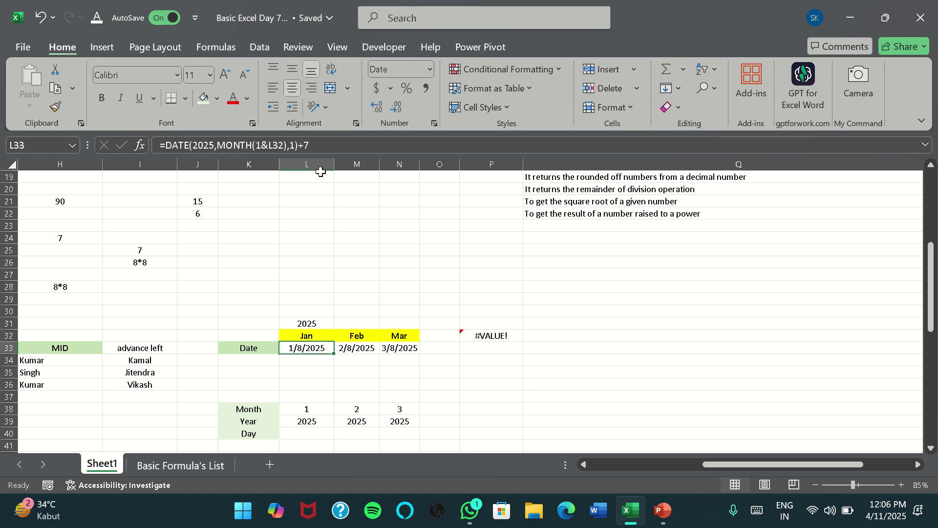
{"action": "key", "text": "Down"}
{"action": "key", "text": "Down"}
{"action": "key", "text": "Down"}
{"action": "key", "text": "Down"}
{"action": "key", "text": "Down"}
{"action": "key", "text": "Down"}
{"action": "key", "text": "Down"}
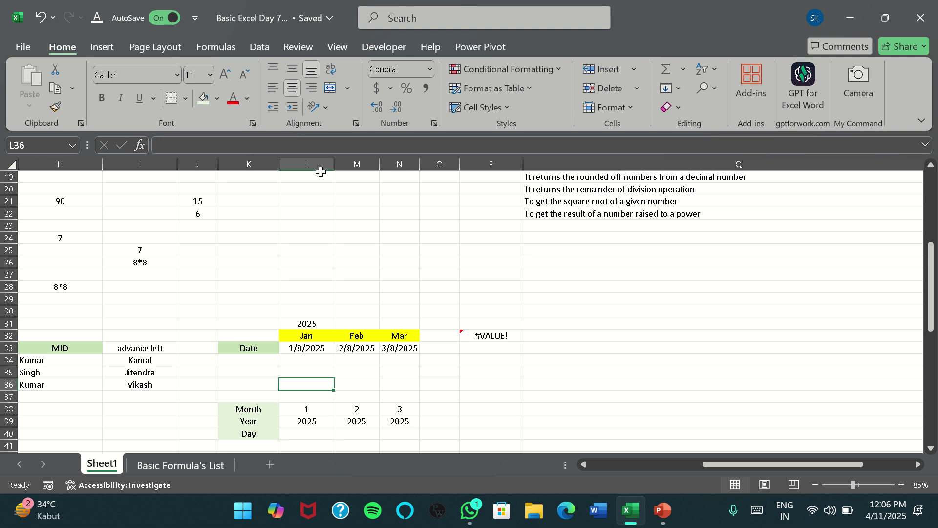
{"action": "type", "text": "="}
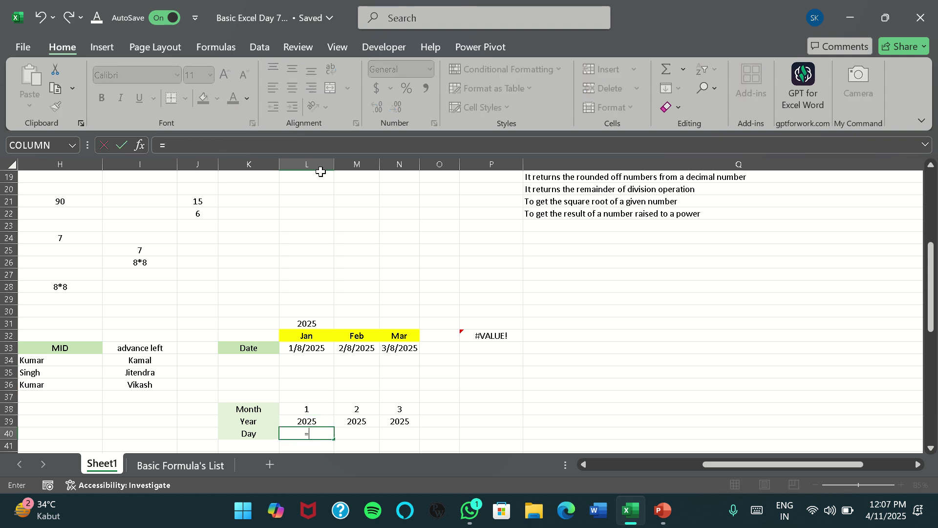
{"action": "key", "text": "Up"}
{"action": "key", "text": "Up"}
{"action": "key", "text": "Up"}
{"action": "key", "text": "Up"}
{"action": "key", "text": "Up"}
{"action": "key", "text": "Up"}
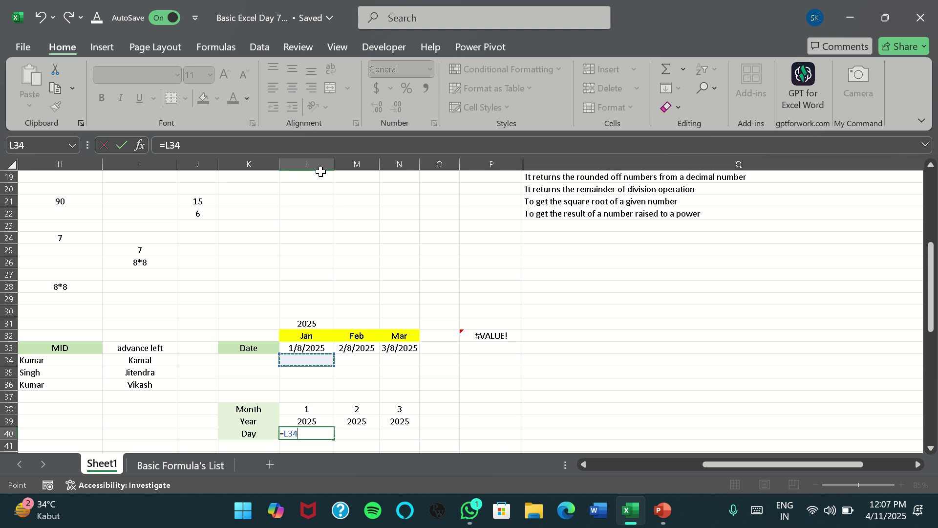
{"action": "key", "text": "Escape"}
- Enter =DAY(L33) in L40 to extract the day number from the January date
{"action": "type", "text": "=day("}
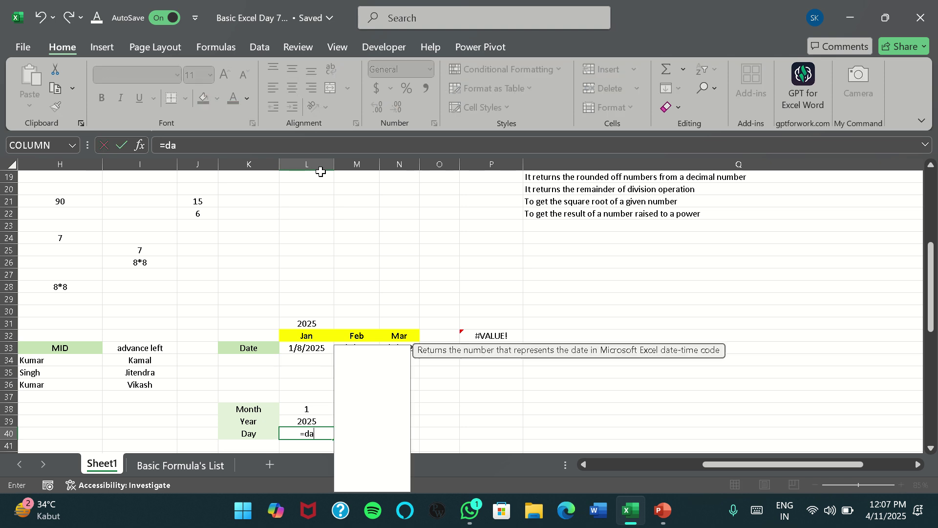
{"action": "key", "text": "Up"}
{"action": "key", "text": "Up"}
{"action": "key", "text": "Up"}
{"action": "key", "text": "Up"}
{"action": "key", "text": "Up"}
{"action": "key", "text": "Up"}
{"action": "key", "text": "Up"}
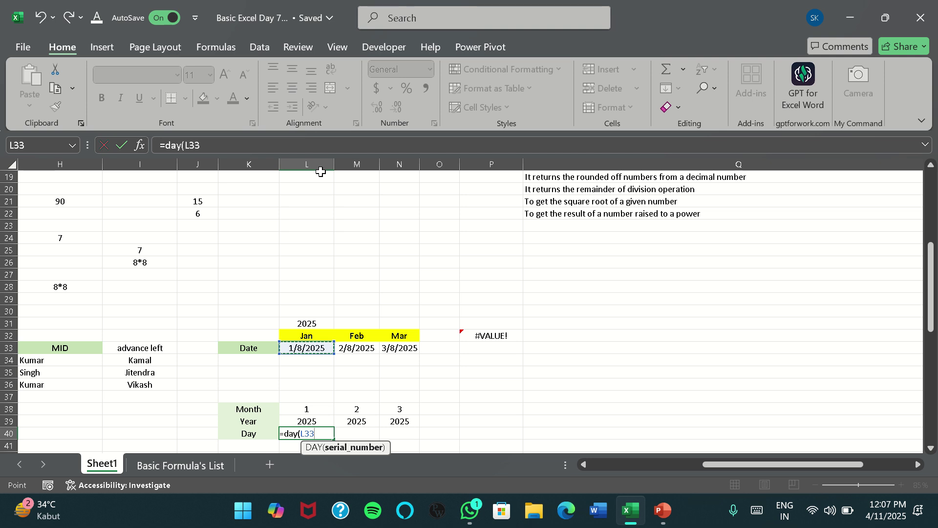
{"action": "key", "text": "Return"}
- Fill the DAY formula from L40 across to N40
{"action": "key", "text": "Up"}
{"action": "key", "text": "shift+Right"}
{"action": "key", "text": "shift+Right"}
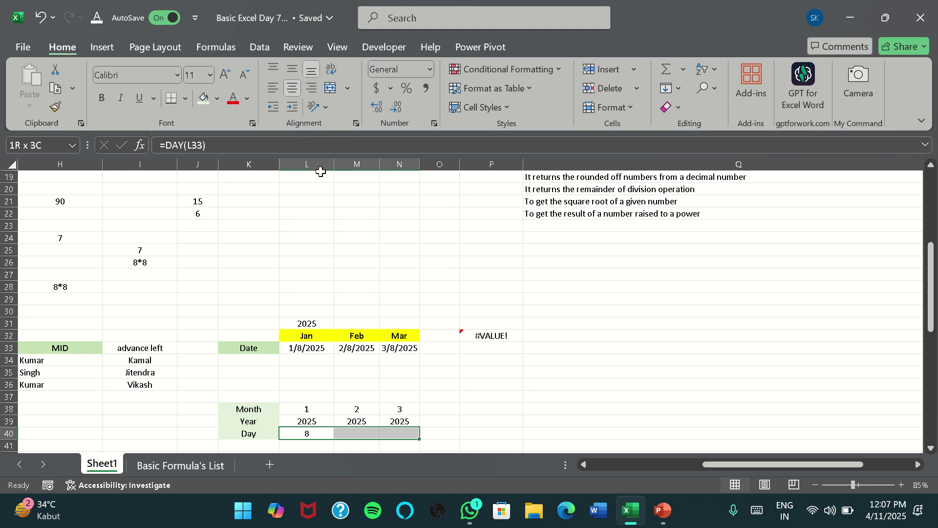
{"action": "key", "text": "ctrl+r"}
{"action": "key", "text": "Right"}
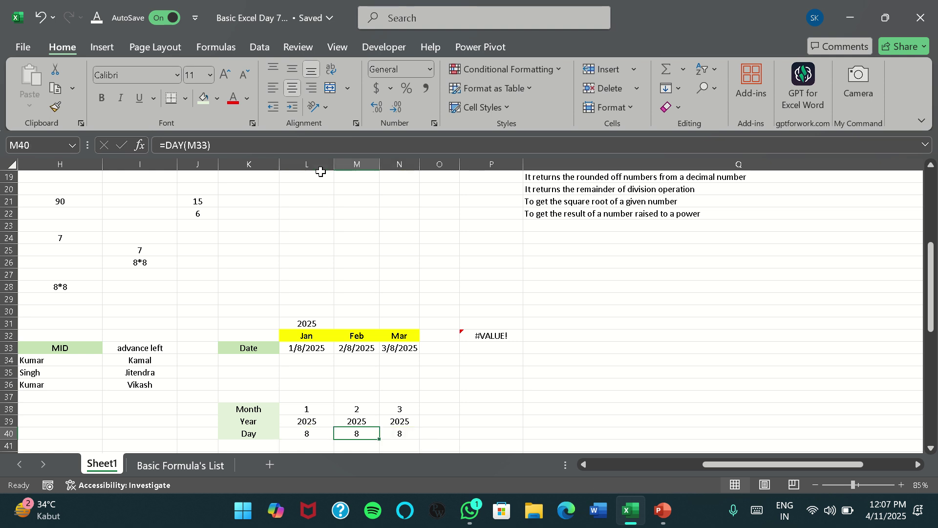
- Change the days added in the February date formula in M33 to 14
{"action": "key", "text": "Left"}
{"action": "key", "text": "Left"}
{"action": "key", "text": "Up"}
{"action": "key", "text": "Up"}
{"action": "key", "text": "Up"}
{"action": "key", "text": "Up"}
{"action": "key", "text": "Up"}
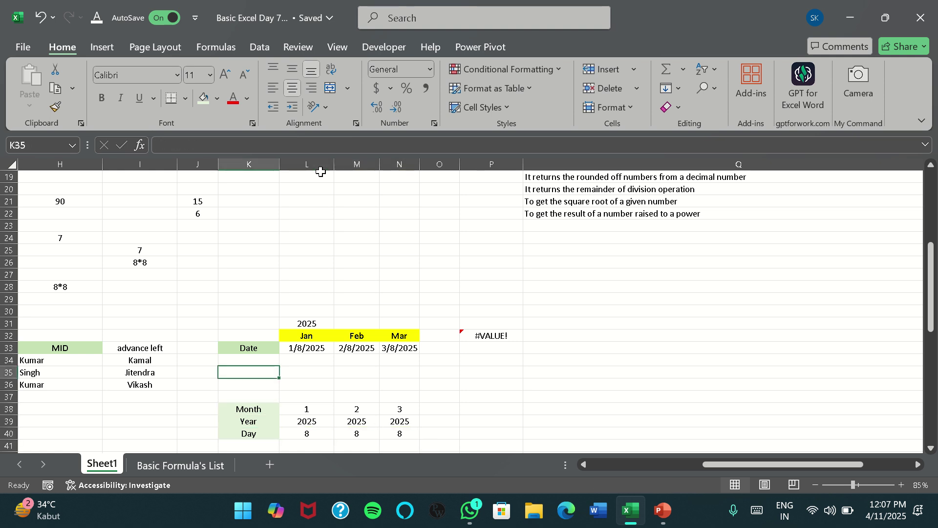
{"action": "key", "text": "Up"}
{"action": "key", "text": "Up"}
{"action": "key", "text": "Right"}
{"action": "key", "text": "Right"}
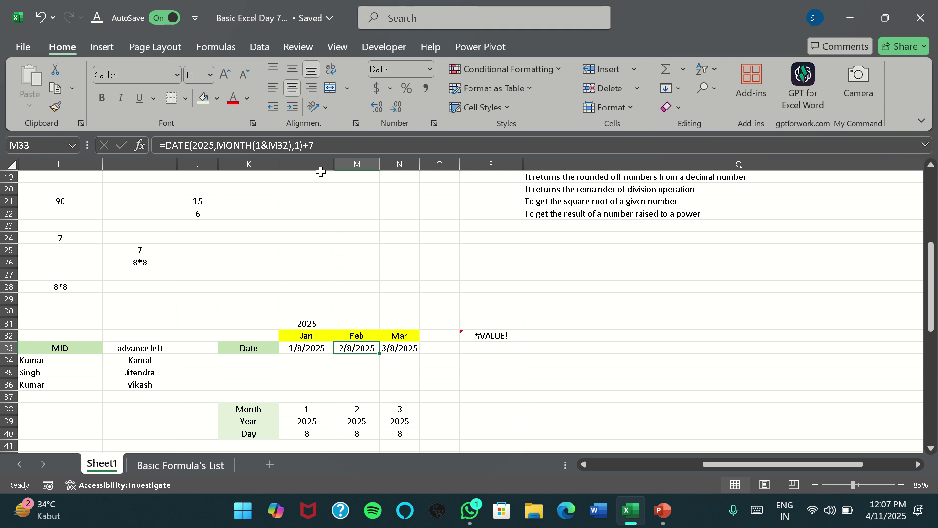
{"action": "left_click", "coordinate": [339, 147]}
{"action": "key", "text": "BackSpace"}
{"action": "type", "text": "14"}
{"action": "key", "text": "Return"}
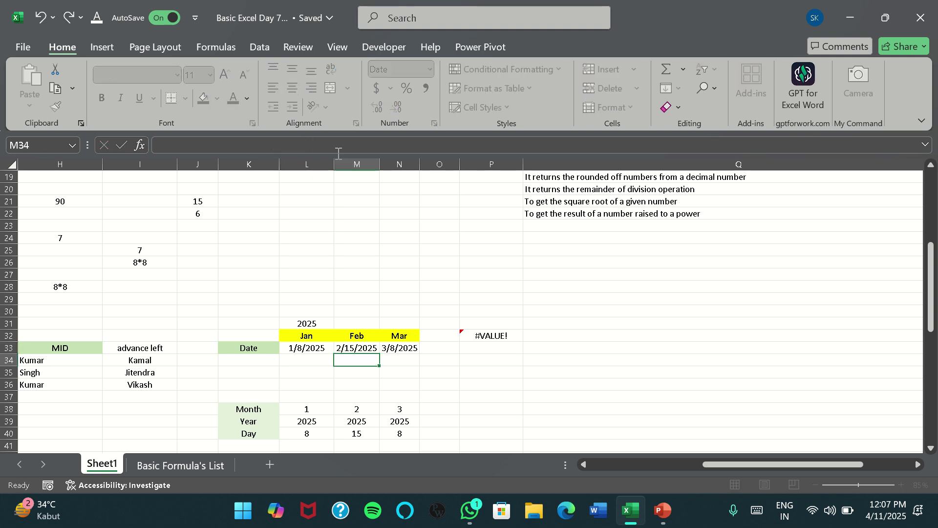
- Change the days added in the March date formula in N33 to 21
{"action": "key", "text": "Up"}
{"action": "key", "text": "Right"}
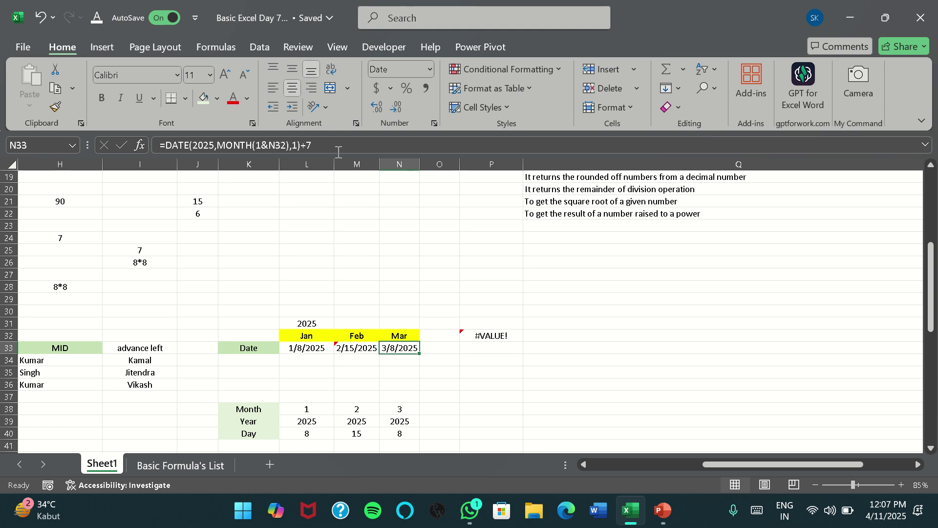
{"action": "left_click", "coordinate": [338, 152]}
{"action": "key", "text": "BackSpace"}
{"action": "type", "text": "21"}
{"action": "key", "text": "Return"}
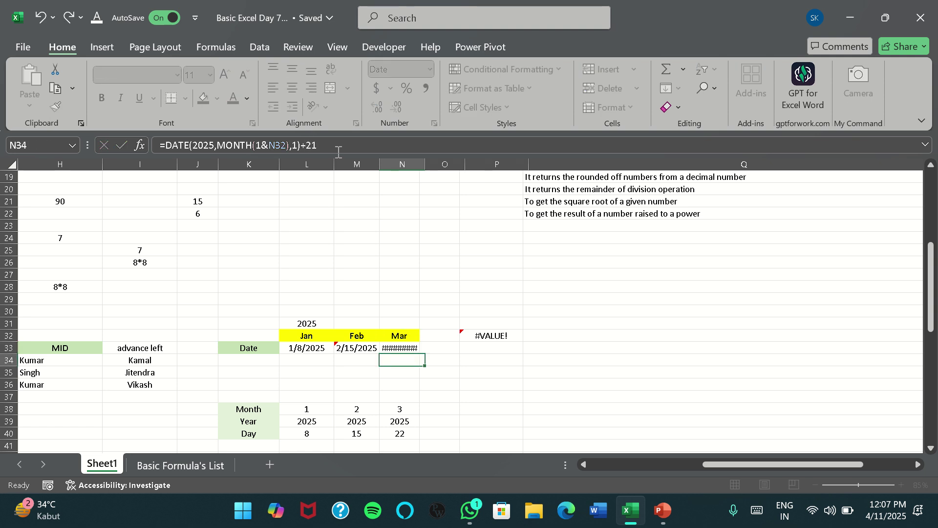
- Compare the dates in row 33 with the Day values extracted in row 40
{"action": "key", "text": "Up"}
{"action": "key", "text": "Left"}
{"action": "key", "text": "Left"}
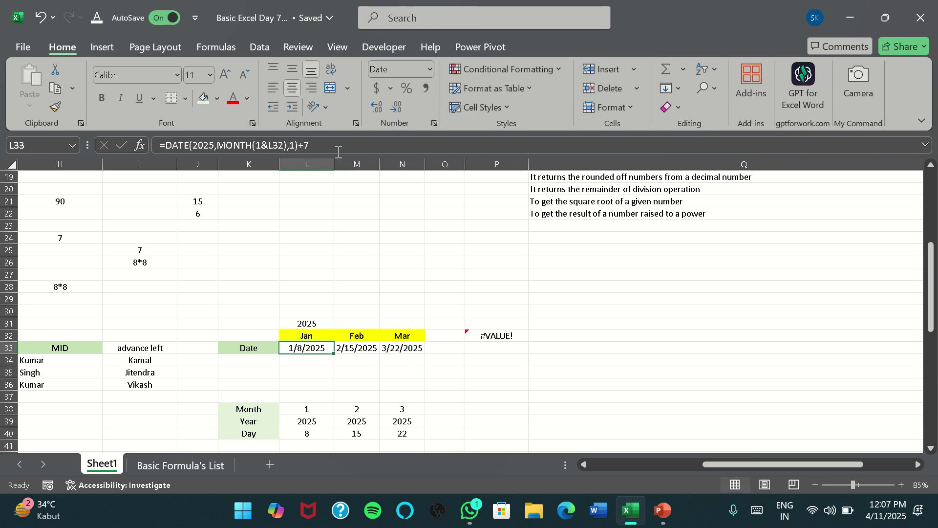
{"action": "key", "text": "Left"}
{"action": "key", "text": "Right"}
{"action": "key", "text": "Right"}
{"action": "key", "text": "Down"}
{"action": "key", "text": "Down"}
{"action": "key", "text": "Down"}
{"action": "key", "text": "Down"}
{"action": "key", "text": "Down"}
{"action": "key", "text": "Down"}
{"action": "key", "text": "Down"}
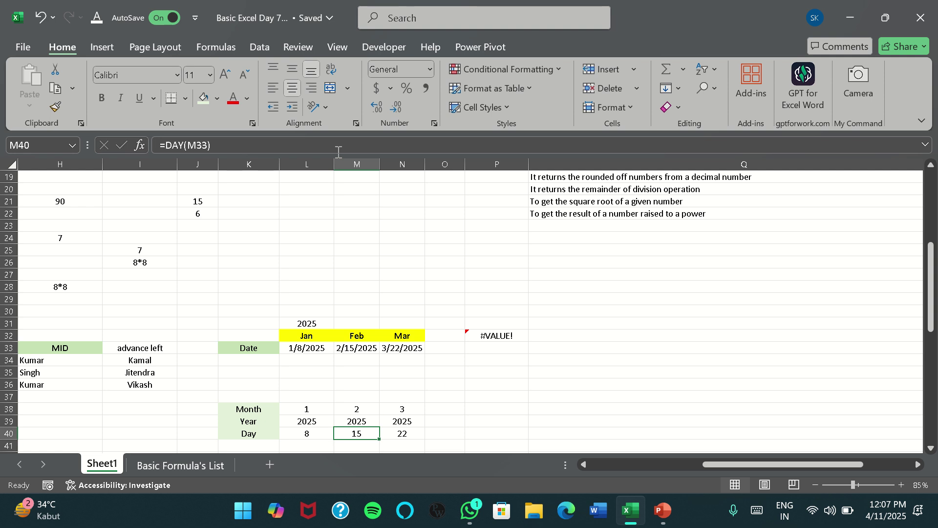
{"action": "key", "text": "Up"}
{"action": "key", "text": "Down"}
{"action": "key", "text": "Left"}
{"action": "key", "text": "Left"}
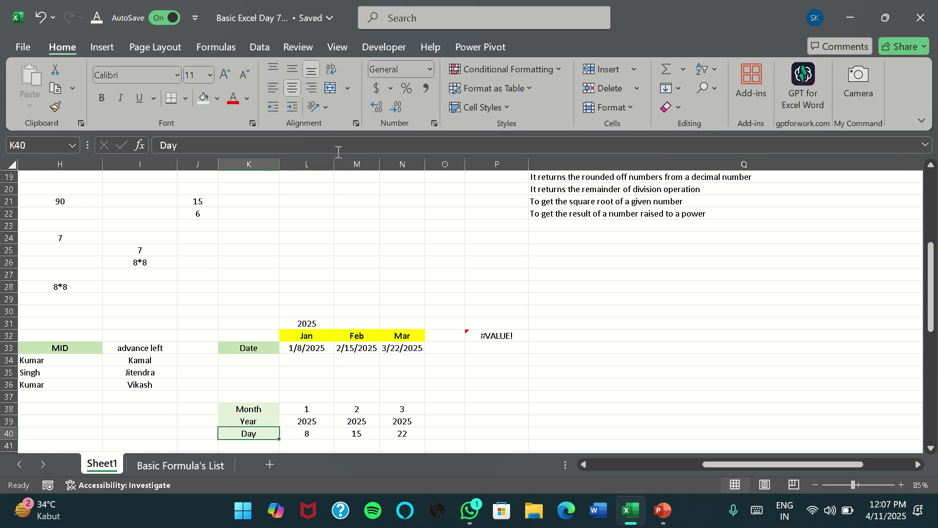
- Review the MONTH formula in L38 against the January date in L33
{"action": "key", "text": "Right"}
{"action": "key", "text": "Up"}
{"action": "key", "text": "Up"}
{"action": "key", "text": "Up"}
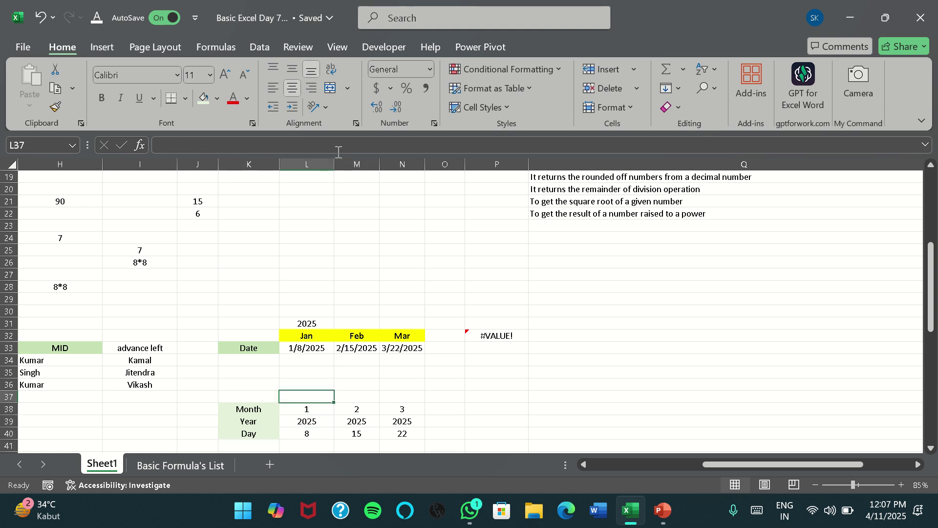
{"action": "key", "text": "Down"}
{"action": "key", "text": "Left"}
{"action": "key", "text": "Right"}
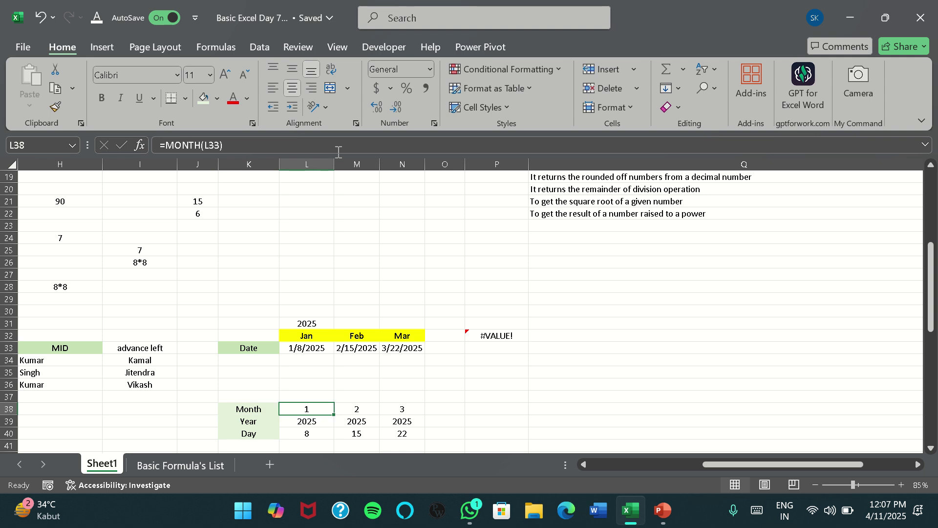
{"action": "key", "text": "Up"}
{"action": "key", "text": "Up"}
{"action": "key", "text": "Up"}
{"action": "key", "text": "Up"}
{"action": "key", "text": "Up"}
{"action": "key", "text": "Down"}
{"action": "key", "text": "Down"}
{"action": "key", "text": "Down"}
{"action": "key", "text": "Down"}
{"action": "key", "text": "Down"}
{"action": "key", "text": "Down"}
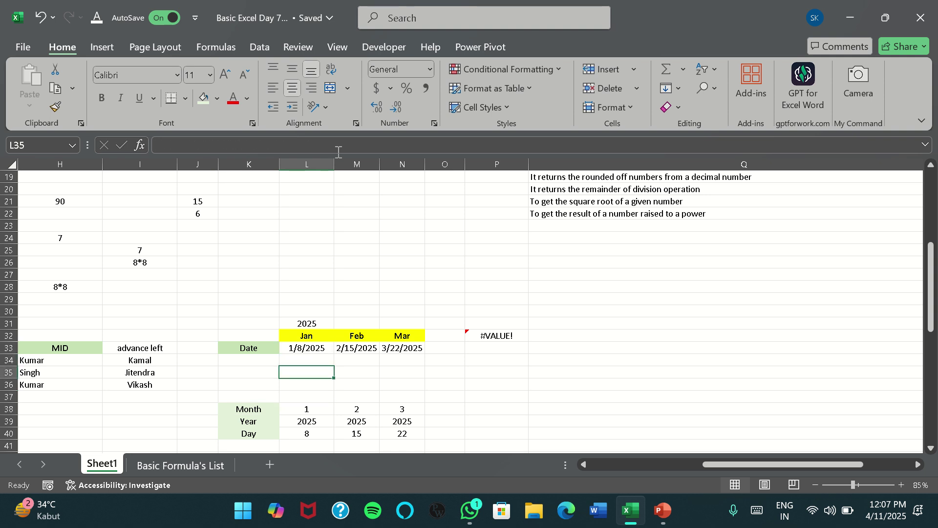
- Review the DAY formula in L40 together with the source date in L33
{"action": "key", "text": "Left"}
{"action": "key", "text": "Down"}
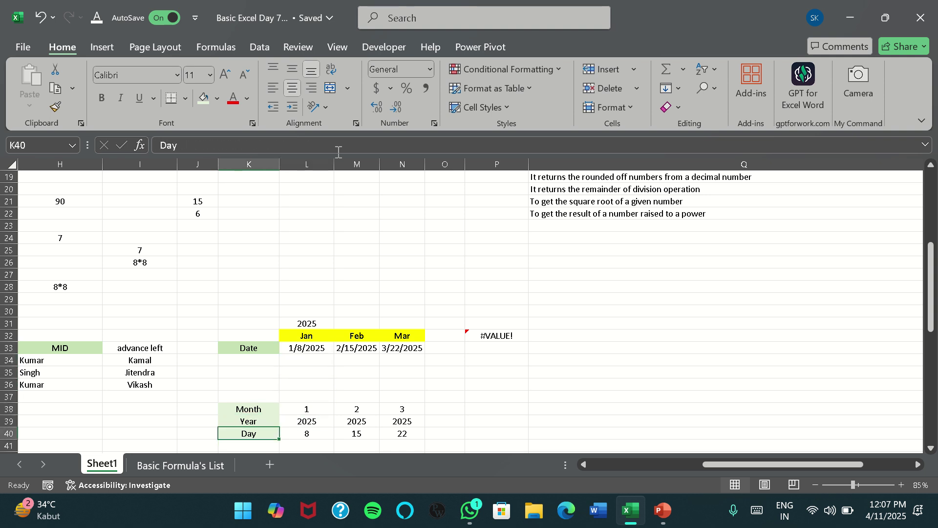
{"action": "key", "text": "Right"}
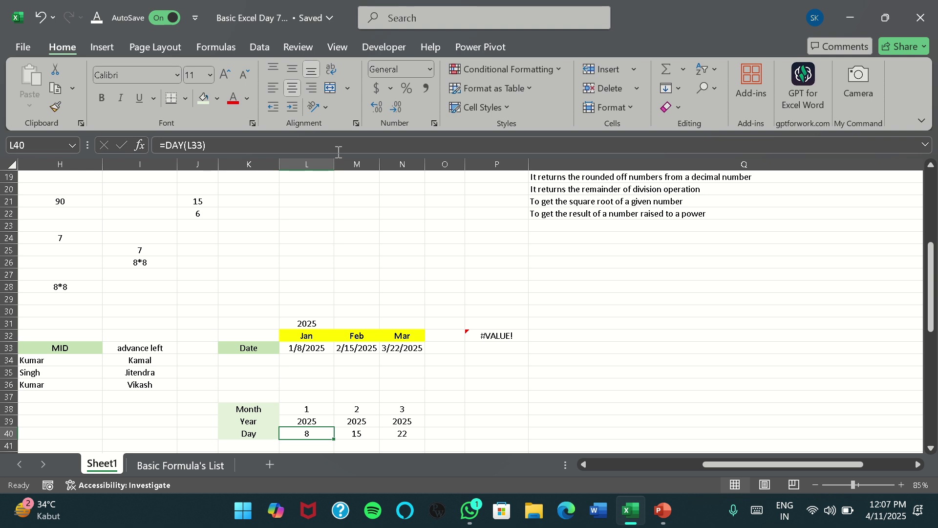
{"action": "key", "text": "Up"}
{"action": "key", "text": "Up"}
{"action": "key", "text": "Up"}
{"action": "key", "text": "Up"}
{"action": "key", "text": "Up"}
{"action": "key", "text": "Up"}
{"action": "key", "text": "Up"}
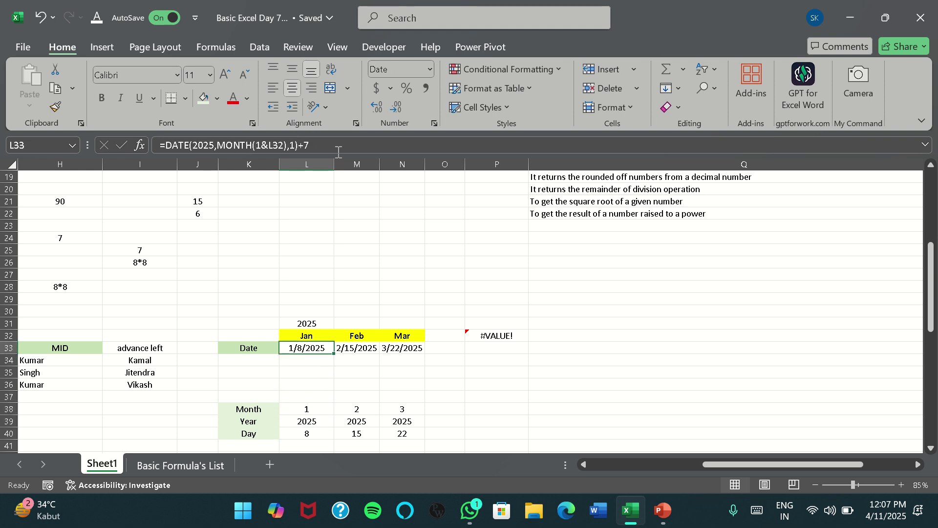
{"action": "key", "text": "Left"}
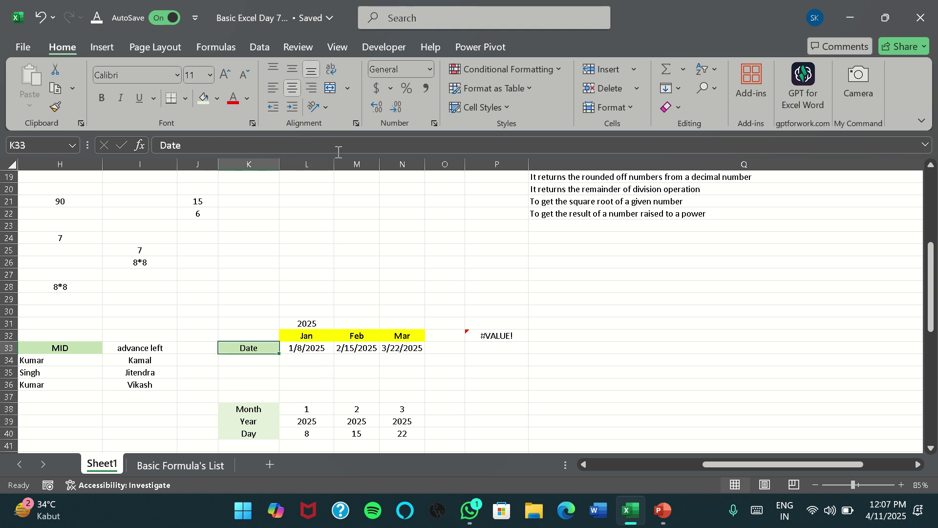
- Review the January DATE formula in L33 against the month headers, and select the Jan–Mar dates in L33:N33
{"action": "key", "text": "Right"}
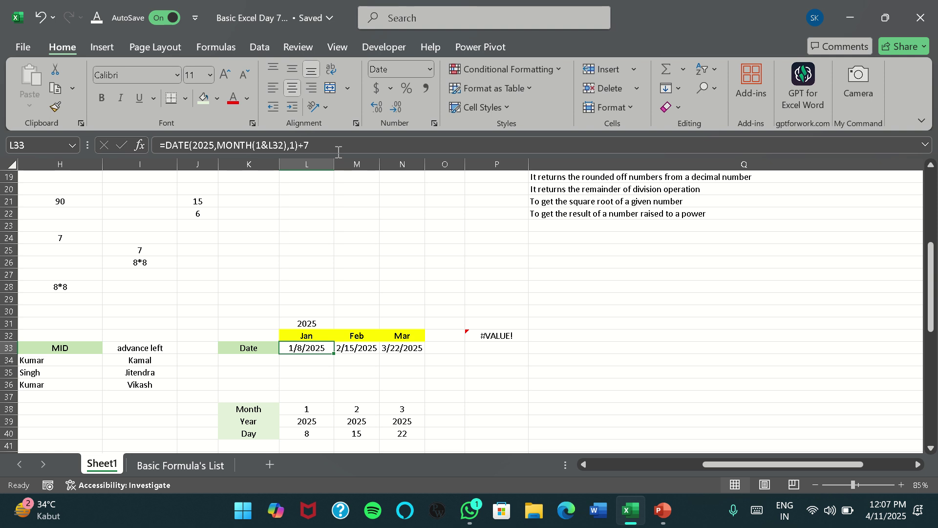
{"action": "key", "text": "Up"}
{"action": "key", "text": "Right"}
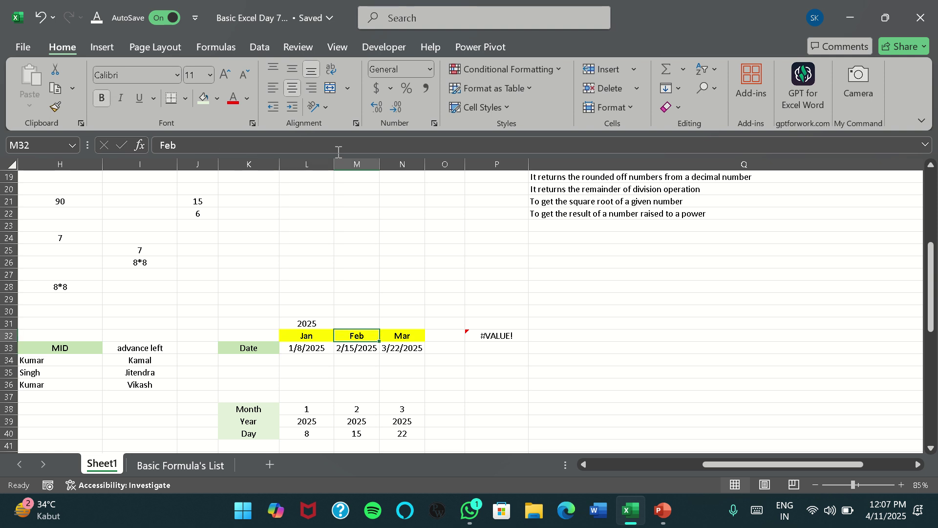
{"action": "key", "text": "Left"}
{"action": "key", "text": "Down"}
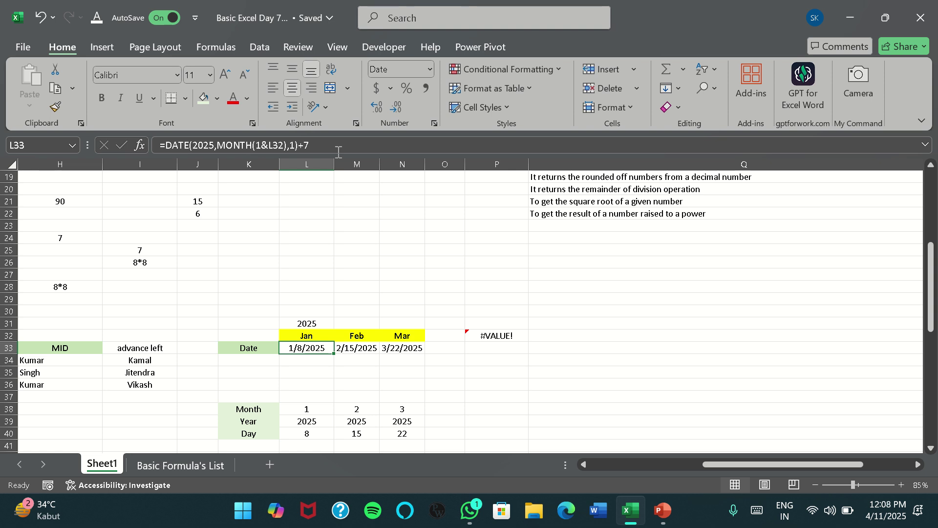
{"action": "key", "text": "shift+Right"}
{"action": "key", "text": "shift+Right"}
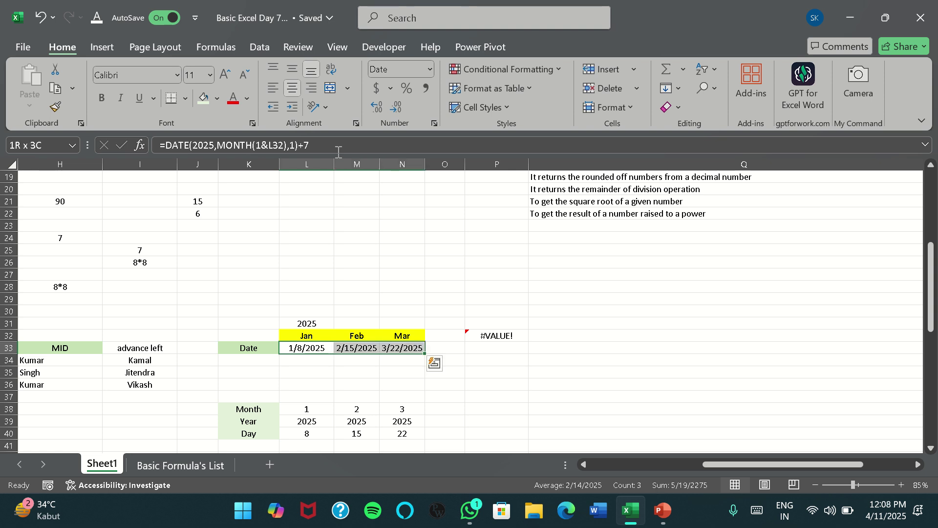
- Look over the LEN, LEFT, RIGHT, MID and advance left examples in row 33 and the Month and Year labels in column K
{"action": "key", "text": "Left"}
{"action": "key", "text": "Left"}
{"action": "key", "text": "Left"}
{"action": "key", "text": "Left"}
{"action": "key", "text": "Left"}
{"action": "key", "text": "Left"}
{"action": "key", "text": "Left"}
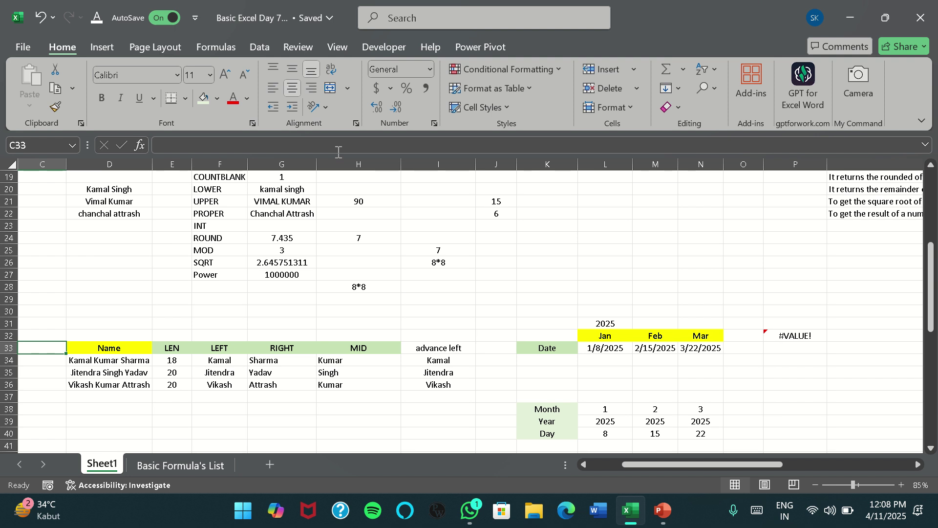
{"action": "key", "text": "Right"}
{"action": "key", "text": "Right"}
{"action": "key", "text": "Right"}
{"action": "key", "text": "Right"}
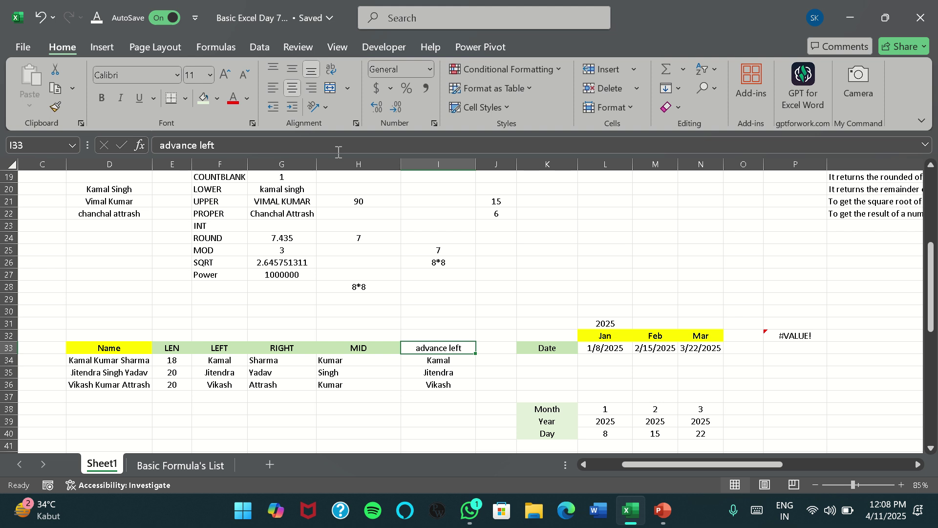
{"action": "key", "text": "Right"}
{"action": "key", "text": "Right"}
{"action": "key", "text": "Down"}
{"action": "key", "text": "Down"}
{"action": "key", "text": "Down"}
{"action": "key", "text": "Down"}
{"action": "key", "text": "Down"}
{"action": "key", "text": "Down"}
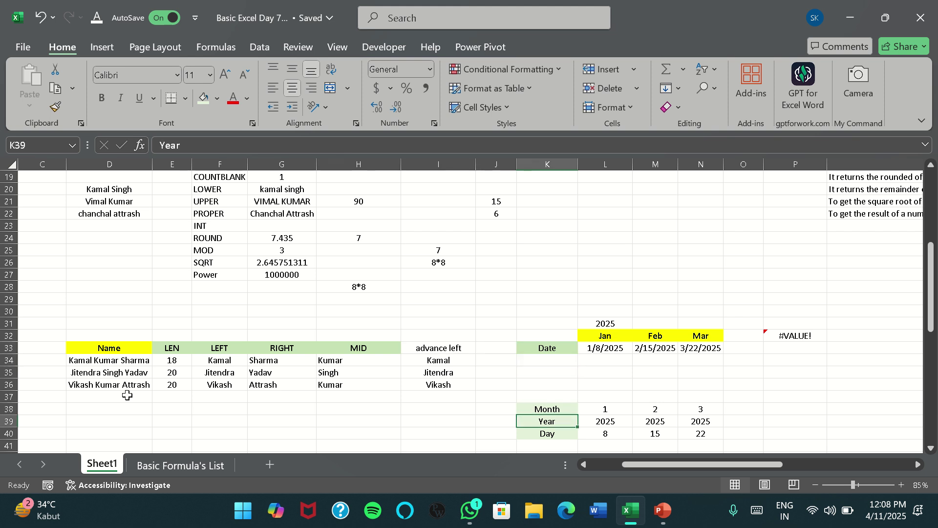
- Switch to the Basic Formula's List sheet and examine the Part 4 functions IF, AND and OR in A33:A35
{"action": "left_click", "coordinate": [157, 466]}
{"action": "key", "text": "ctrl+shift+Down"}
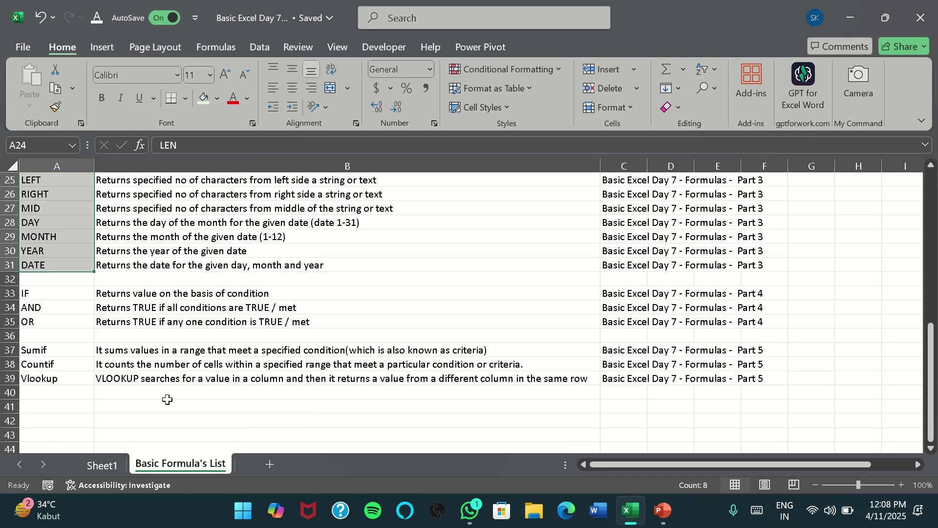
{"action": "left_click_drag", "start_coordinate": [26, 293], "coordinate": [47, 323]}
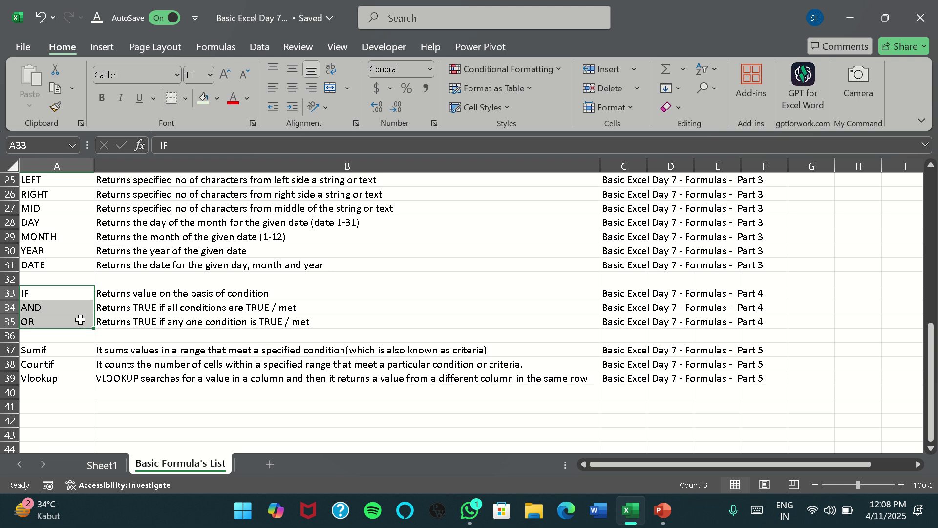
- Enter NOT in A36 below OR and insert a blank row above the Sumif entry
{"action": "left_click", "coordinate": [32, 337]}
{"action": "type", "text": "NOT"}
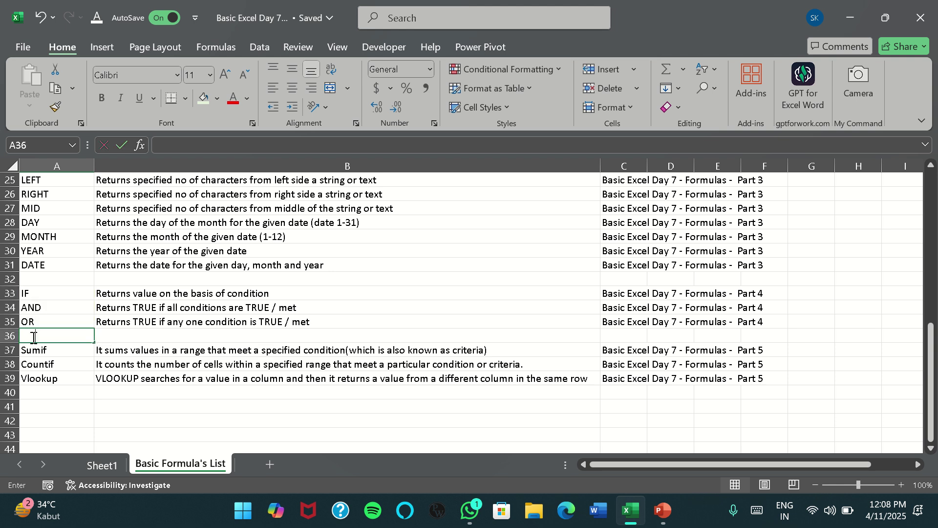
{"action": "key", "text": "Return"}
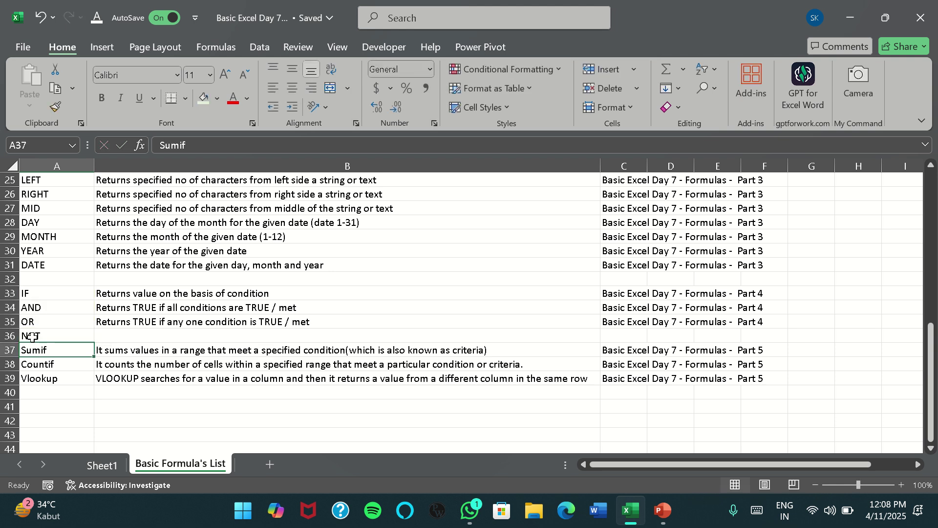
{"action": "left_click", "coordinate": [10, 350]}
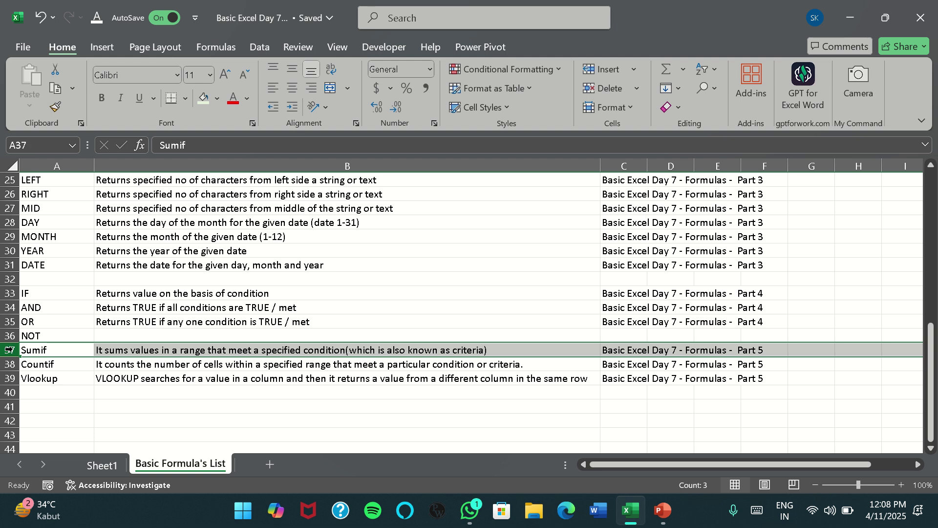
{"action": "key", "text": "ctrl+shift+equal"}
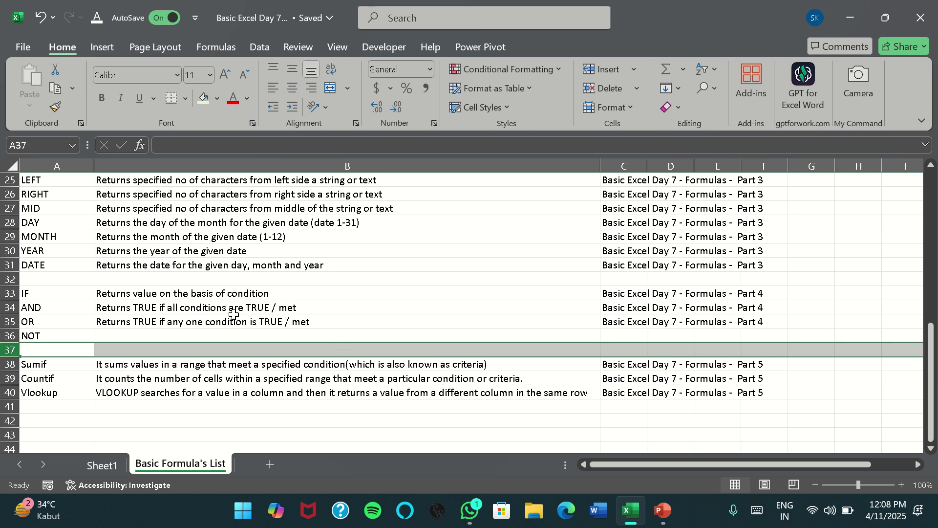
- Fill the label "Basic Excel Day 7 - Formulas - Part 4" from C35 down to C36 for the NOT entry
{"action": "left_click", "coordinate": [233, 317]}
{"action": "left_click_drag", "start_coordinate": [623, 320], "coordinate": [627, 332]}
{"action": "key", "text": "ctrl+d"}
{"action": "left_click", "coordinate": [545, 346]}
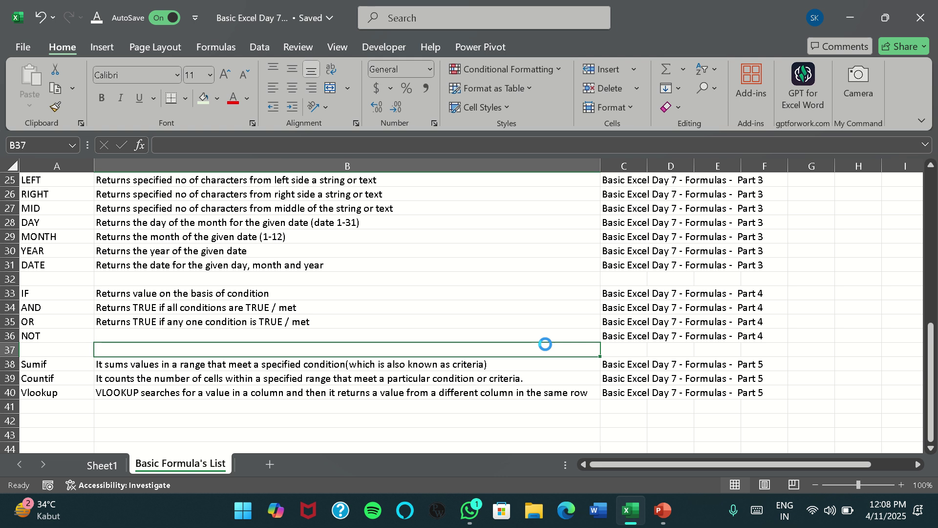
- Review the Part 5 functions Sumif, Countif and Vlookup with their descriptions and part labels in rows 38 to 40
{"action": "left_click_drag", "start_coordinate": [128, 367], "coordinate": [707, 390]}
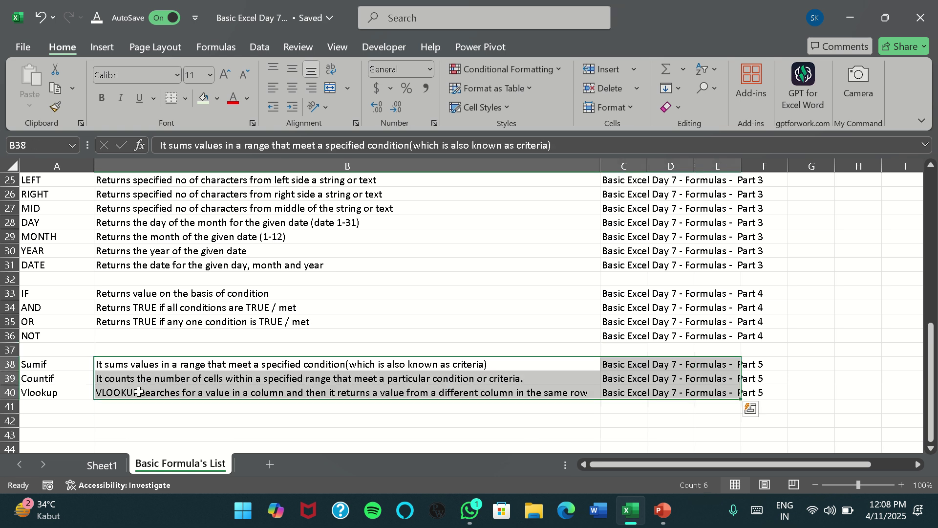
{"action": "left_click_drag", "start_coordinate": [49, 365], "coordinate": [600, 394]}
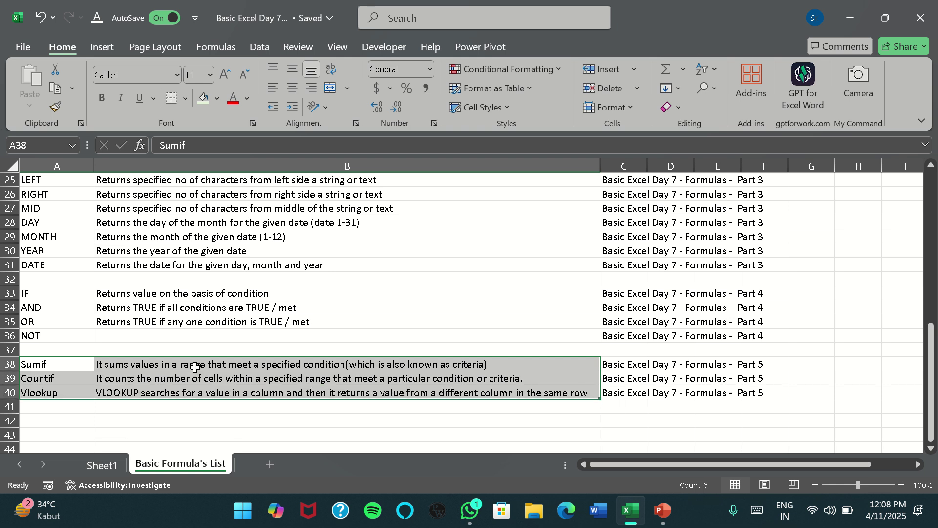
{"action": "left_click_drag", "start_coordinate": [195, 367], "coordinate": [213, 388]}
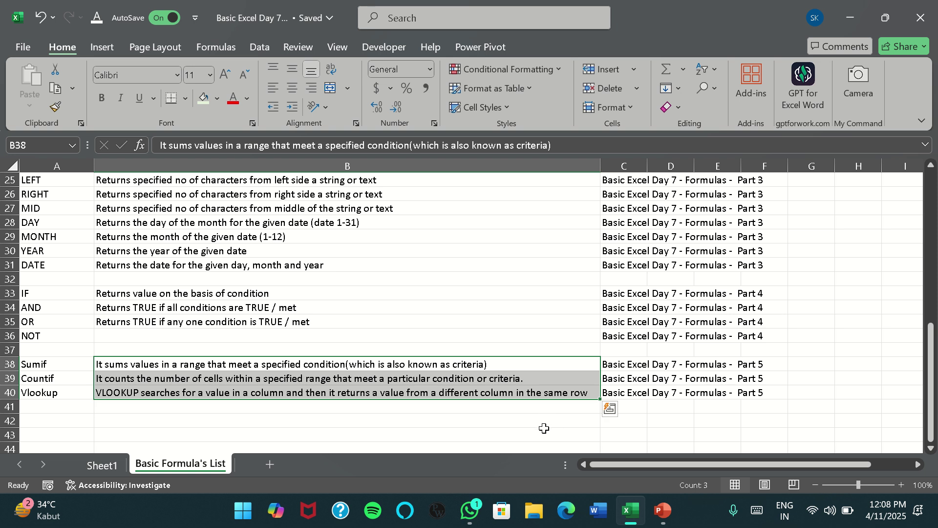
{"action": "left_click_drag", "start_coordinate": [55, 369], "coordinate": [68, 390]}
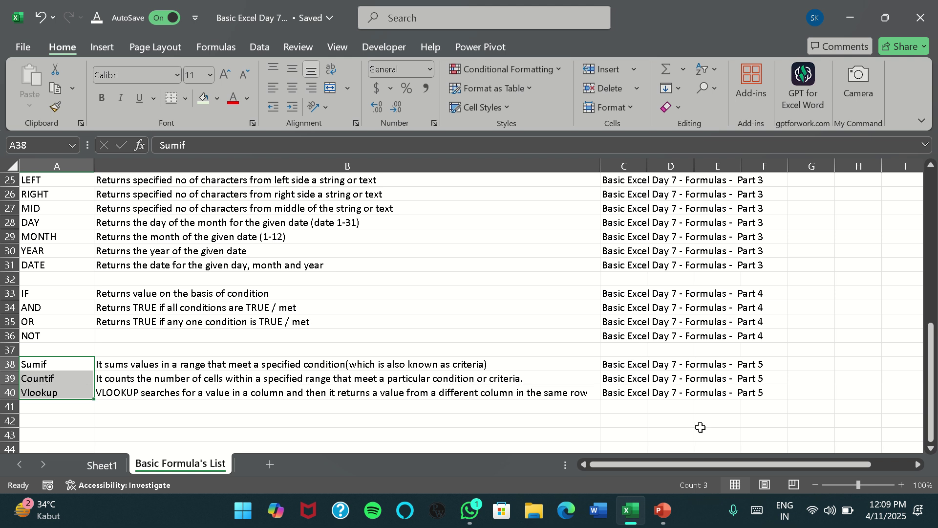
{"action": "left_click", "coordinate": [252, 427]}
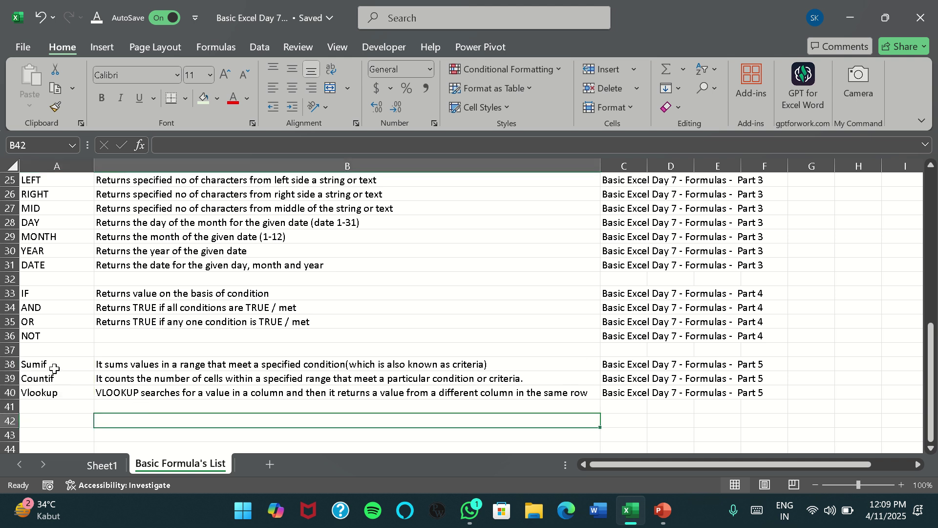
{"action": "left_click_drag", "start_coordinate": [48, 364], "coordinate": [743, 395]}
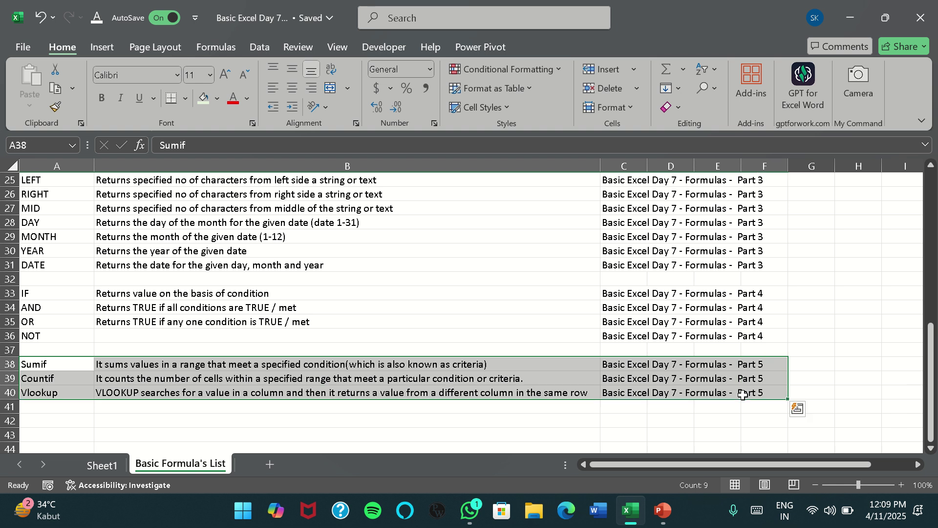